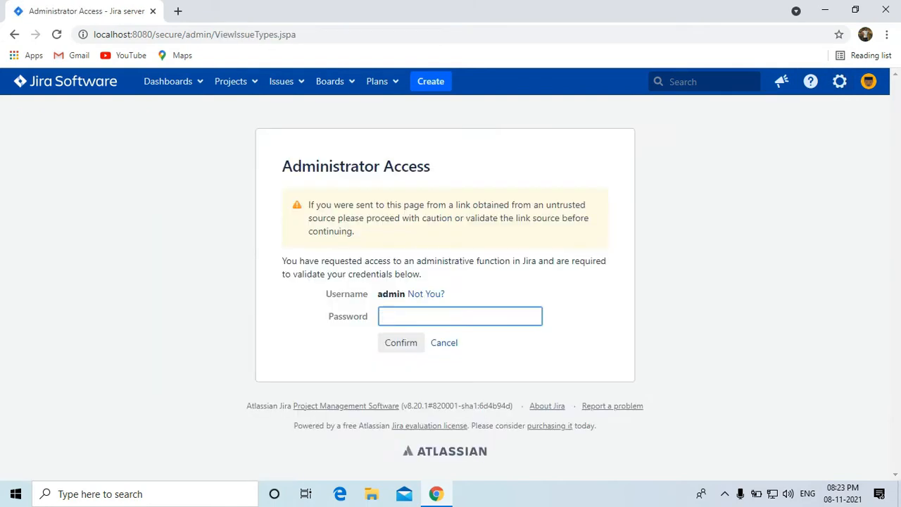
Confirm administrator access by entering the admin password.
text(admin)
key(Return)
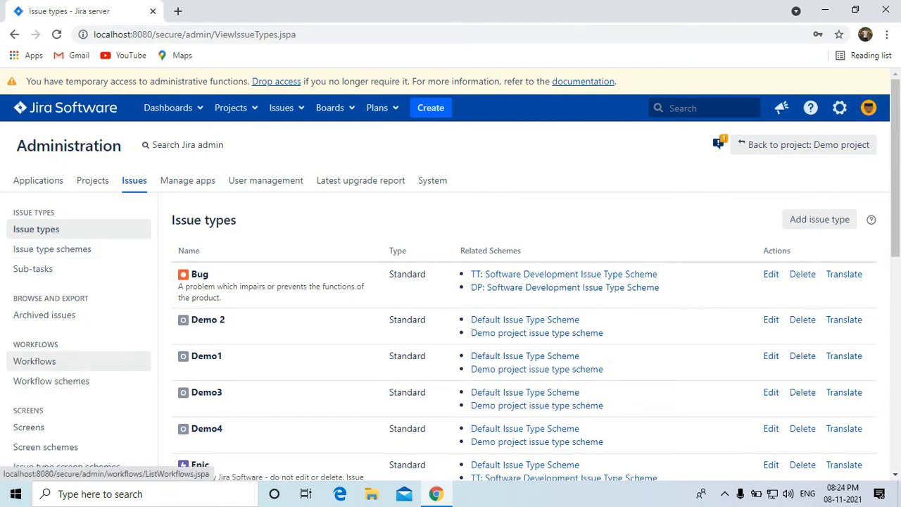
Scroll the Issues admin sidebar down to the SCREENS section and open Screens.
scroll(44, 315, down, 1)
scroll(44, 303, down, 1)
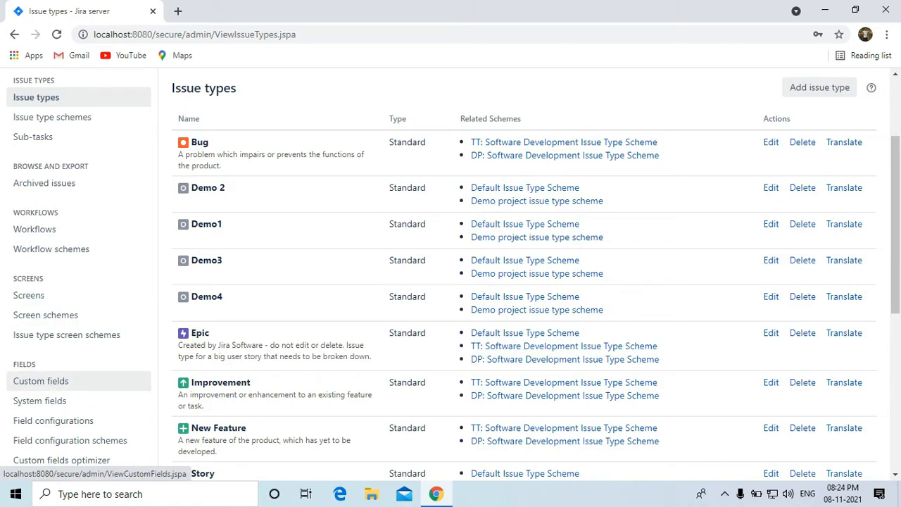
scroll(42, 388, down, 1)
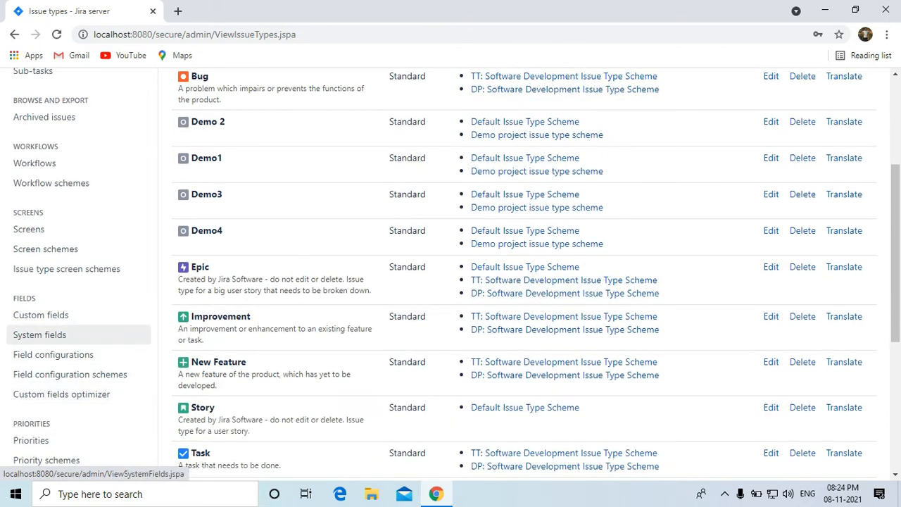
scroll(43, 408, up, 2)
scroll(42, 422, up, 1)
scroll(43, 352, down, 1)
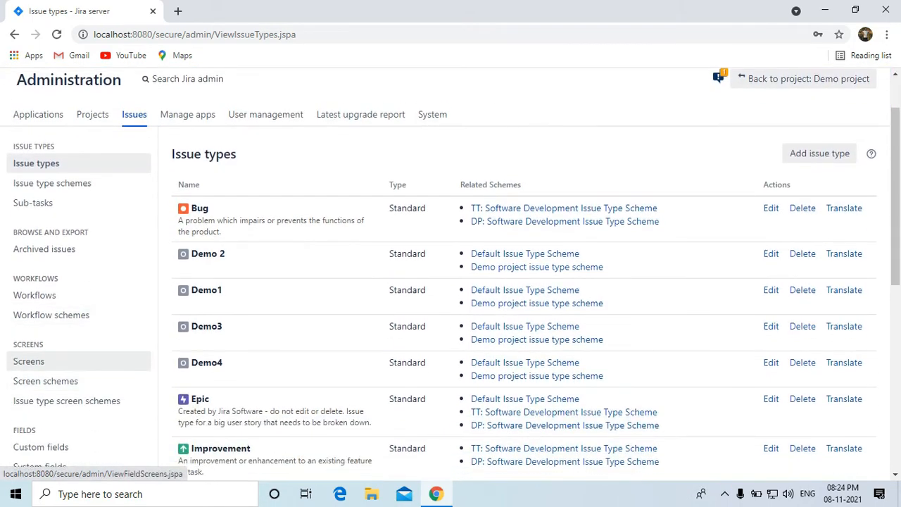
scroll(43, 394, down, 1)
scroll(43, 338, down, 1)
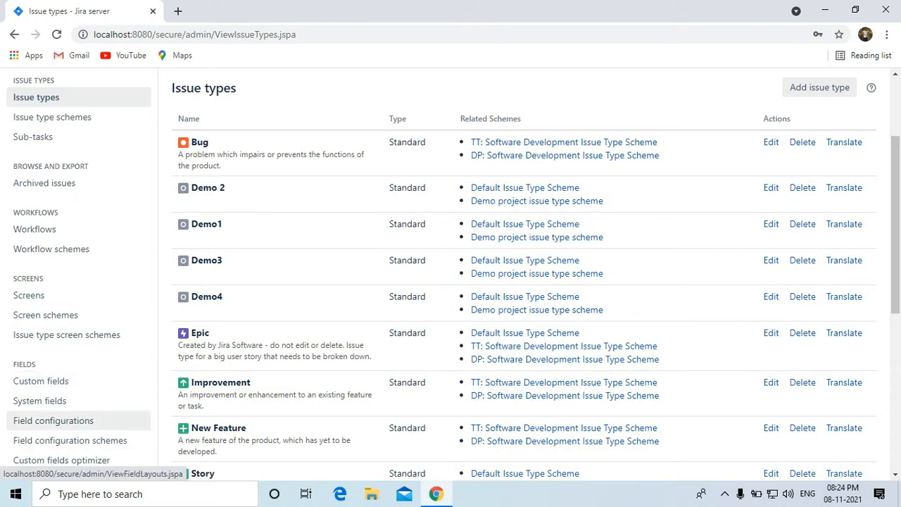
click(28, 295)
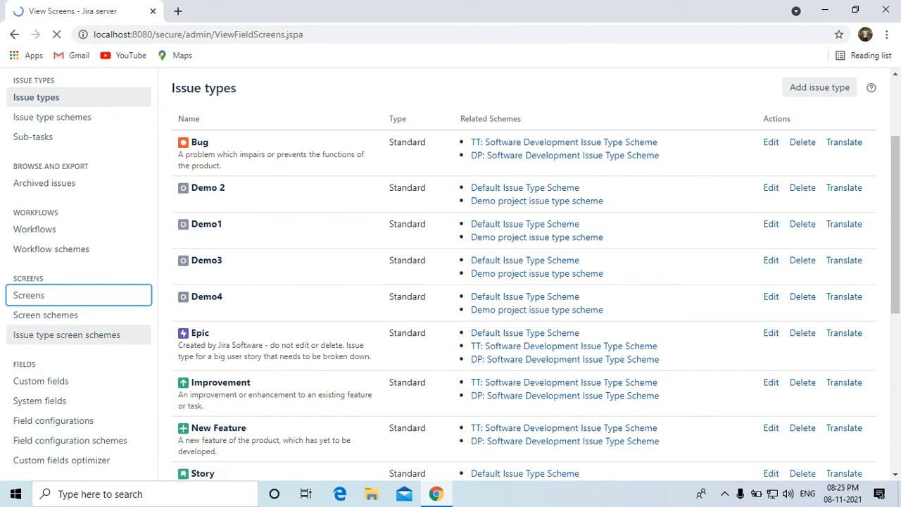
scroll(77, 380, down, 2)
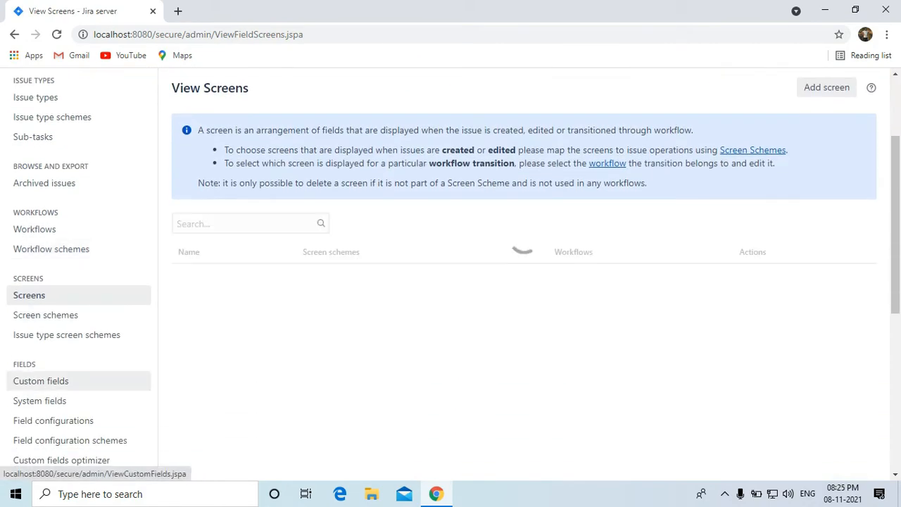
click(42, 295)
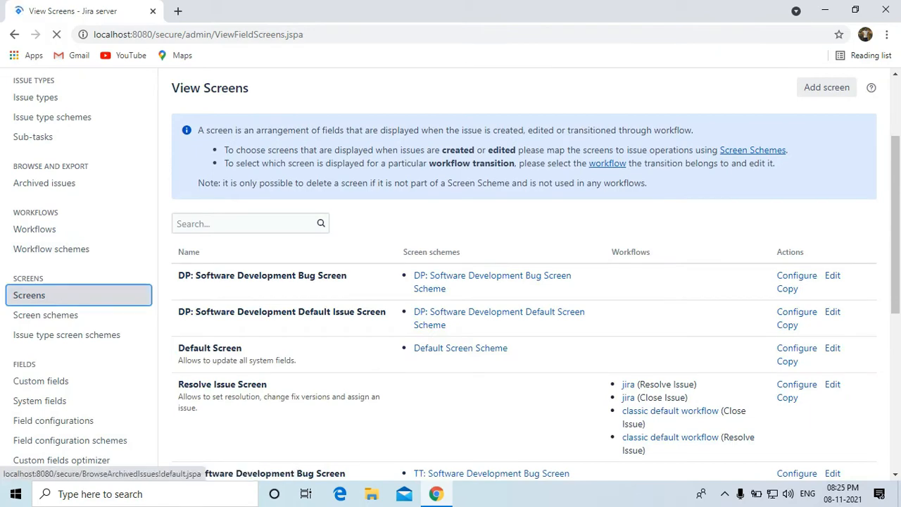
scroll(45, 315, down, 2)
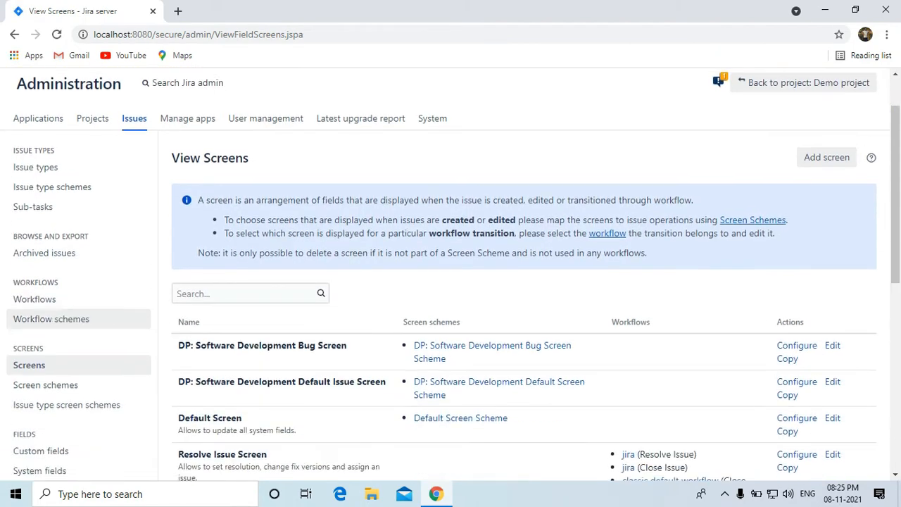
scroll(43, 294, up, 1)
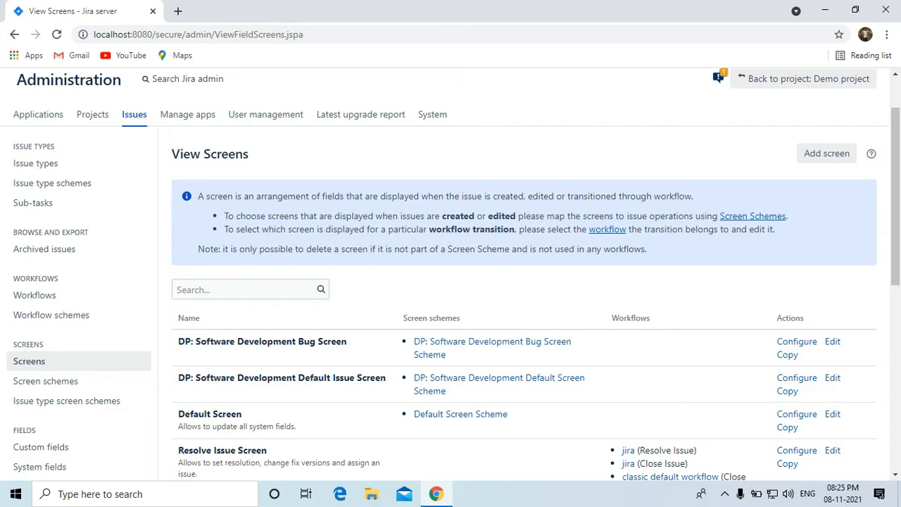
Add a new screen named 'Demo1 create screen'.
click(827, 153)
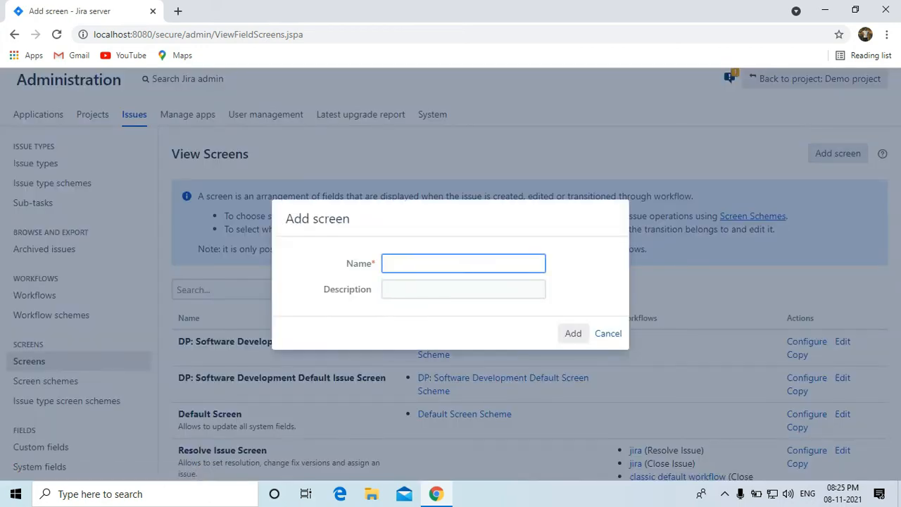
text(Demo1 scre)
key(BackSpace)
key(BackSpace)
key(BackSpace)
key(BackSpace)
text(crea)
key(BackSpace)
key(BackSpace)
key(BackSpace)
key(BackSpace)
text(create screen)
click(567, 338)
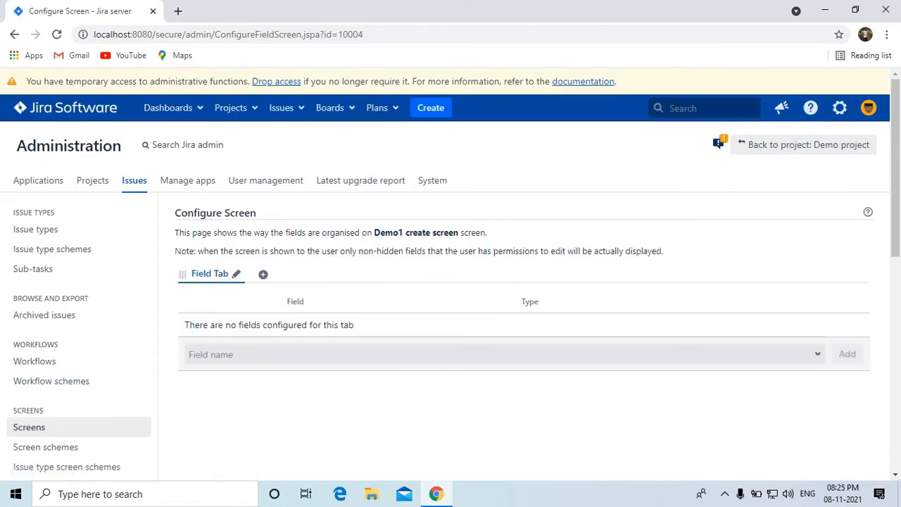
Add the Description and Assignee fields to the Demo1 create screen.
click(504, 354)
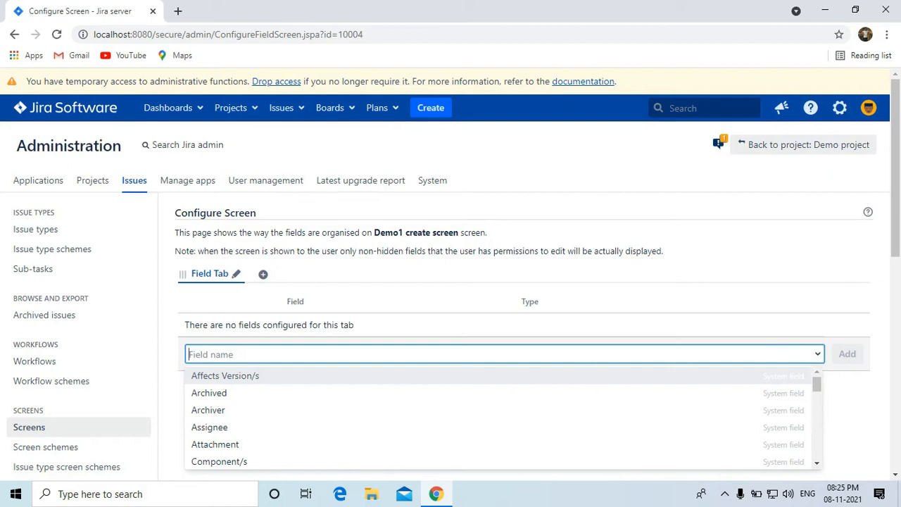
text(des)
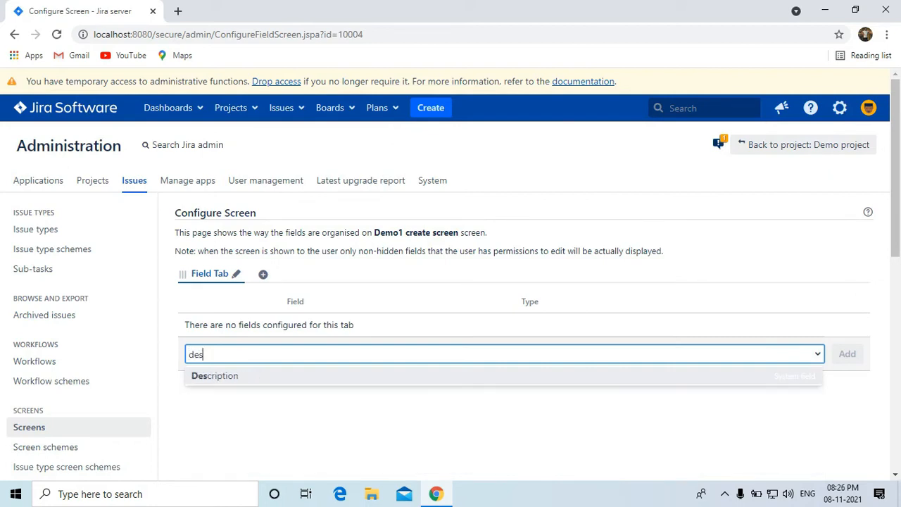
key(Return)
key(Return)
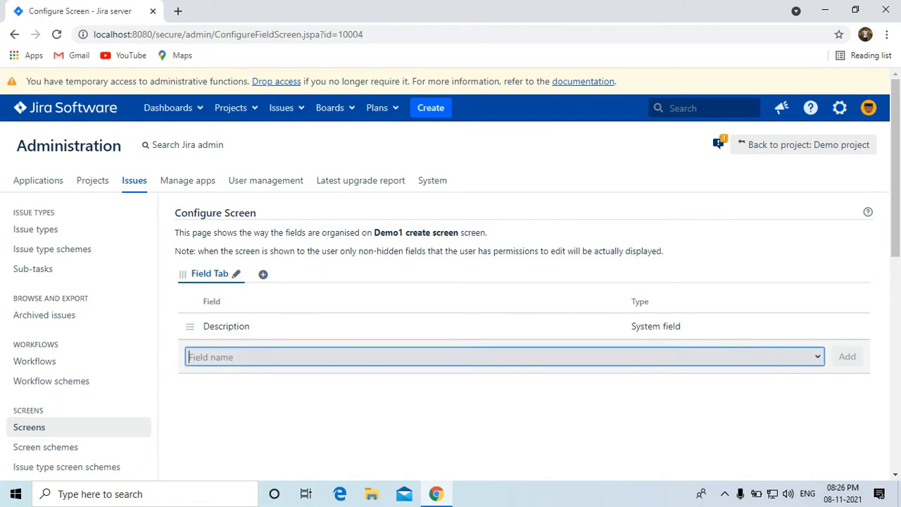
text(ass)
key(Return)
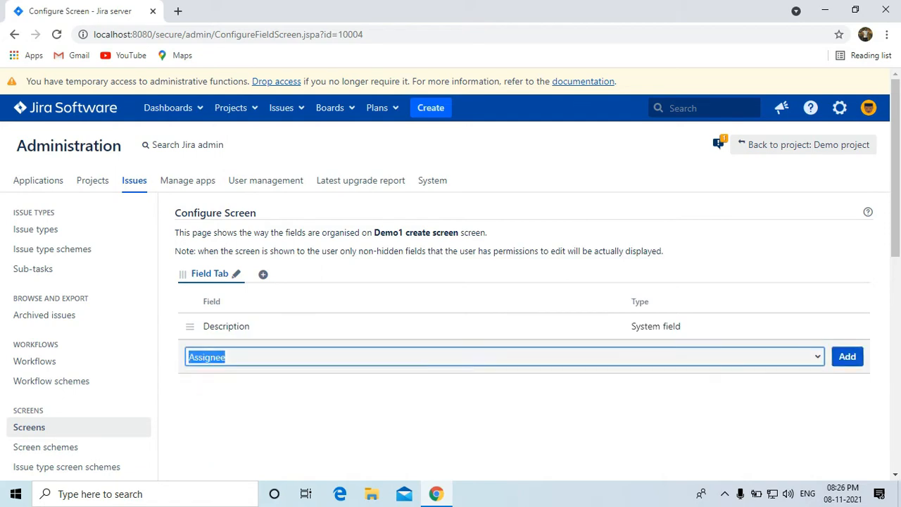
key(Return)
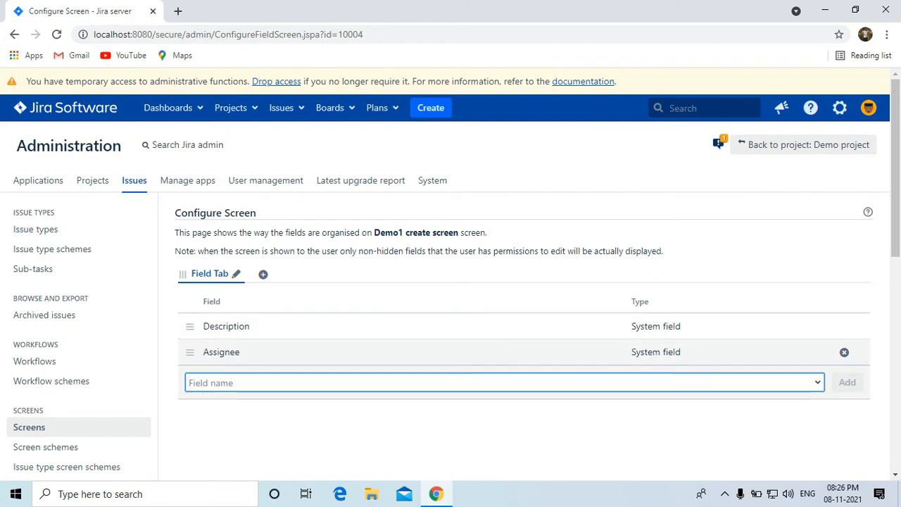
Add the Priority and Summary fields to the screen.
click(253, 384)
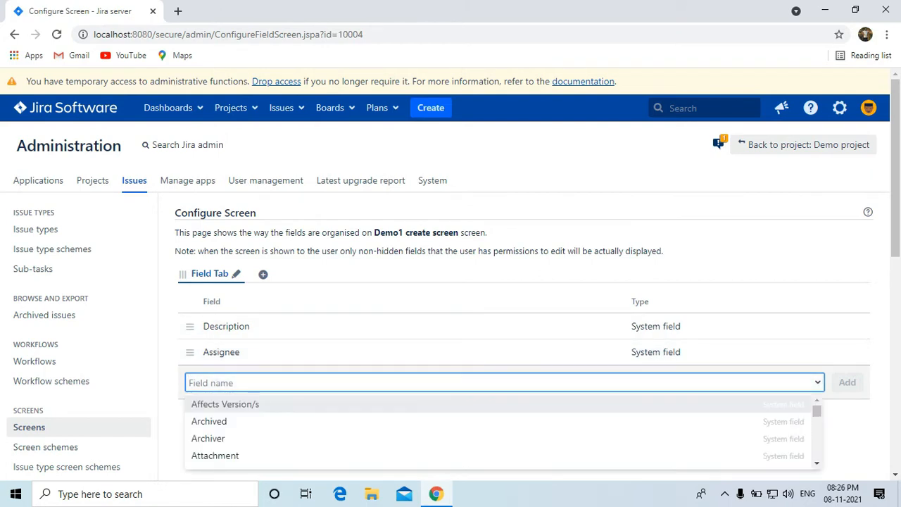
text(pri)
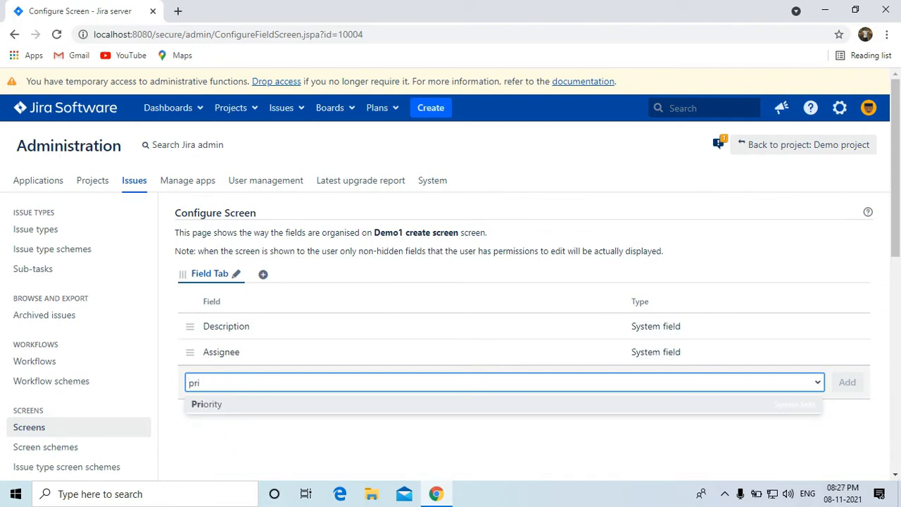
key(Return)
key(Return)
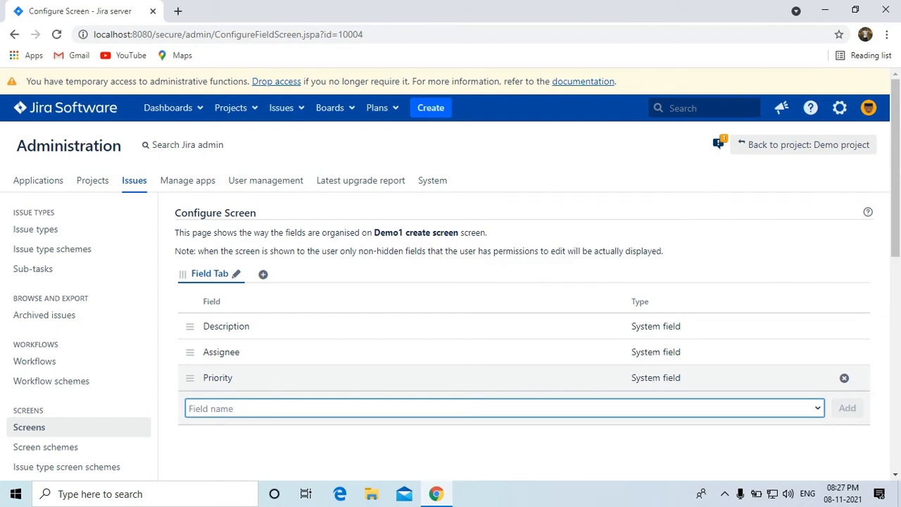
text(summ)
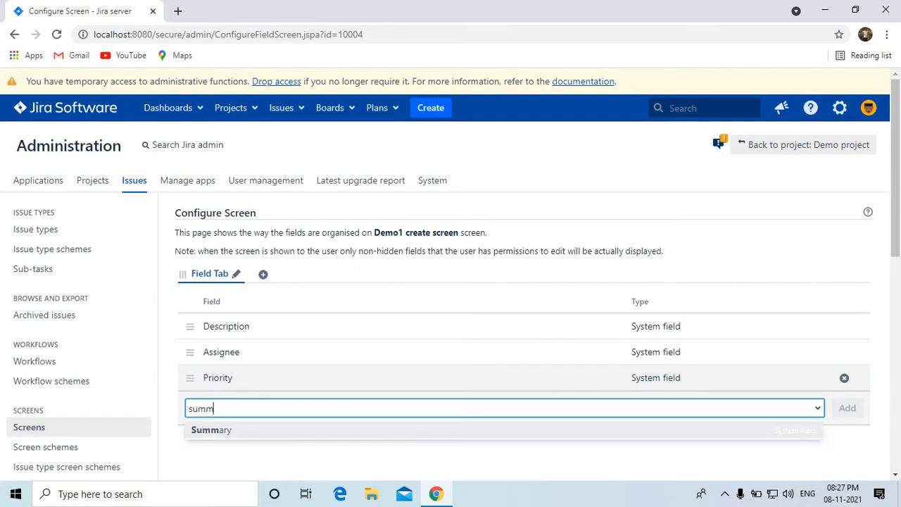
text(y)
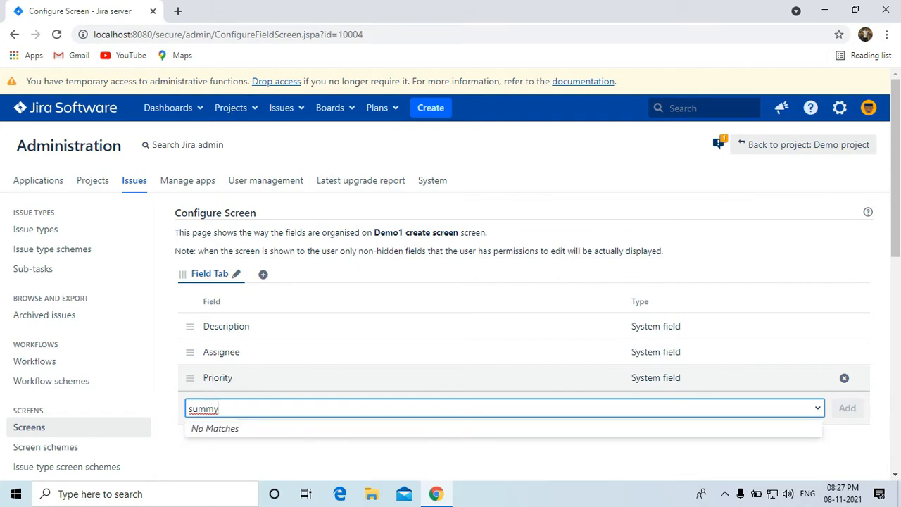
key(BackSpace)
key(Return)
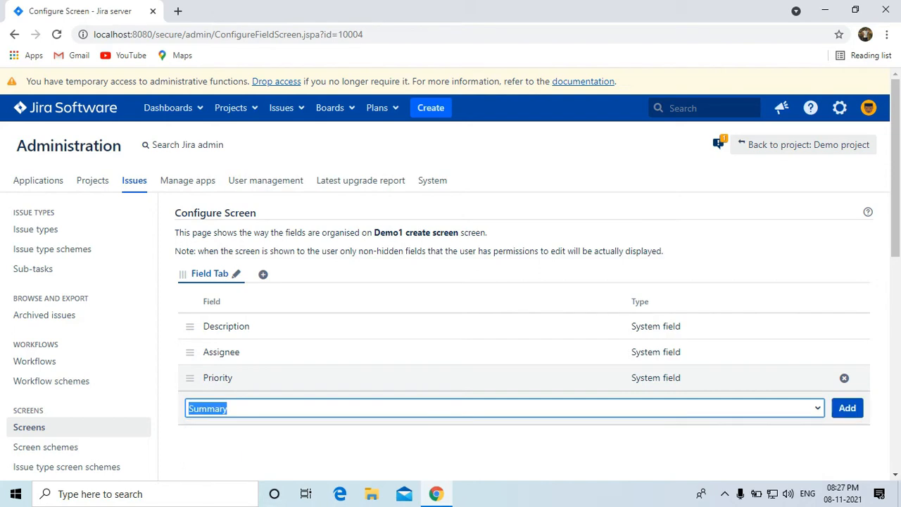
key(Return)
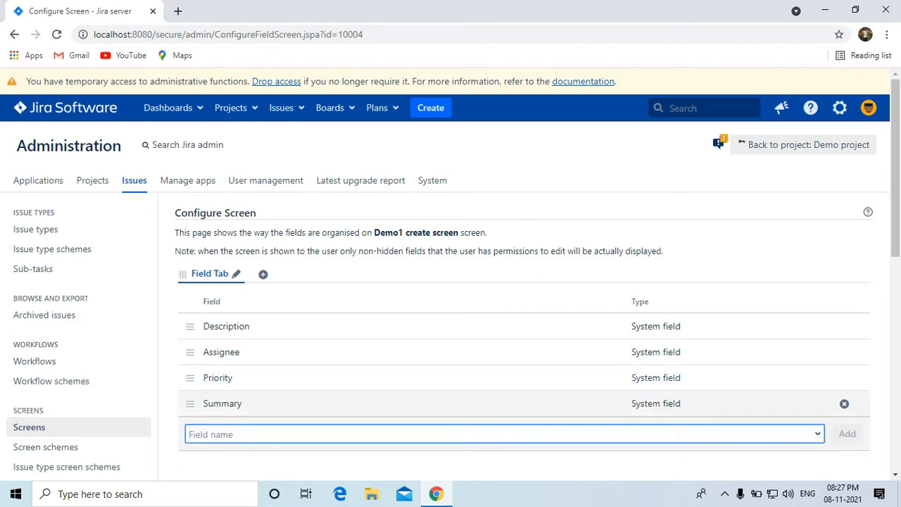
Go to the Custom fields administration page.
scroll(450, 281, down, 1)
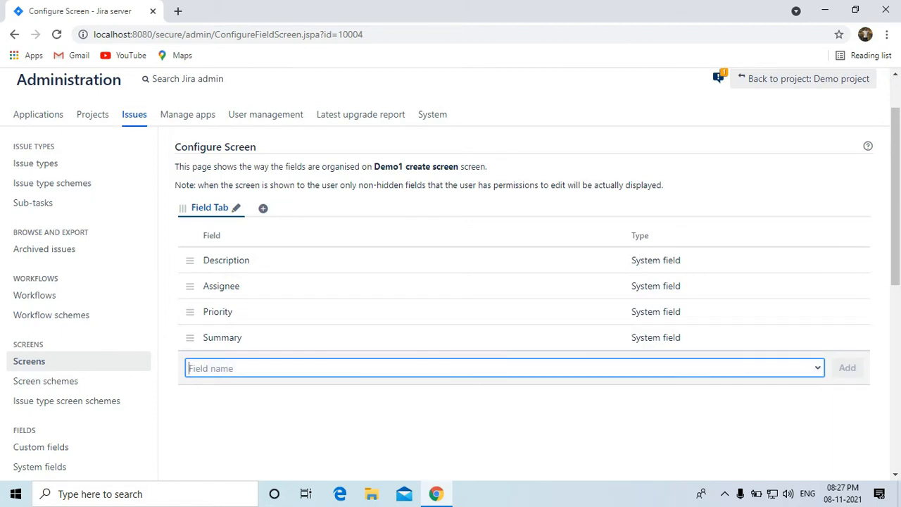
scroll(77, 394, down, 1)
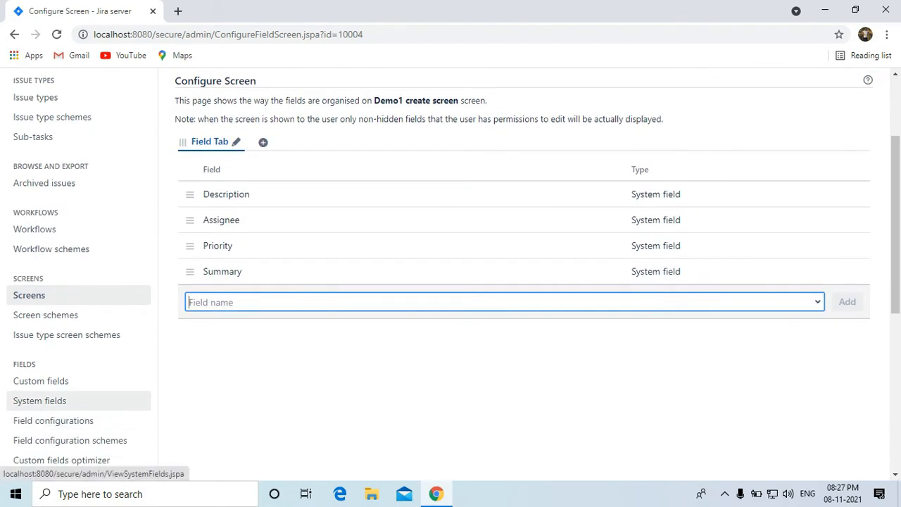
click(41, 381)
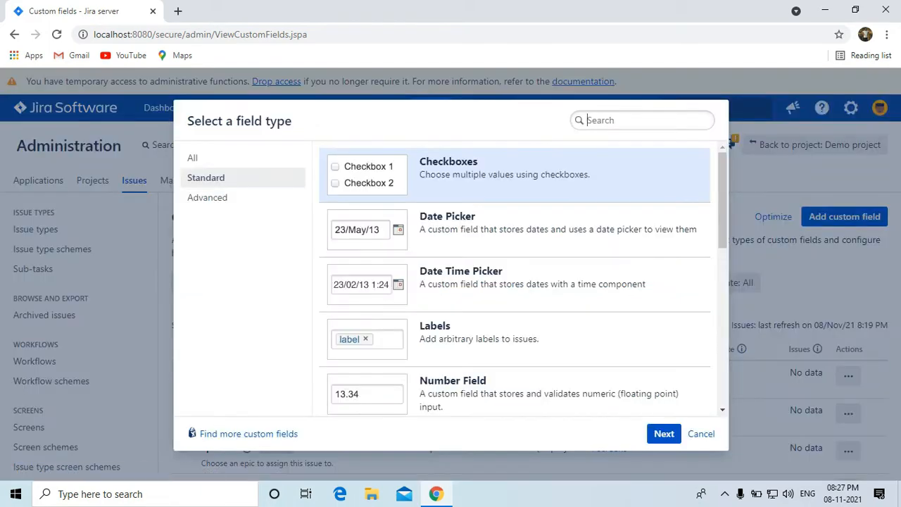
Start a Text Field (single line) custom field named 'Cust Name'.
text(text)
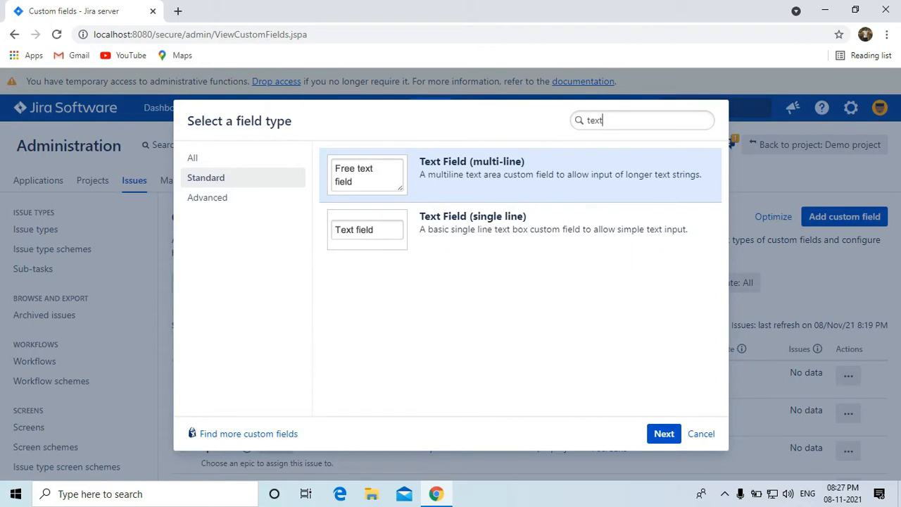
click(520, 230)
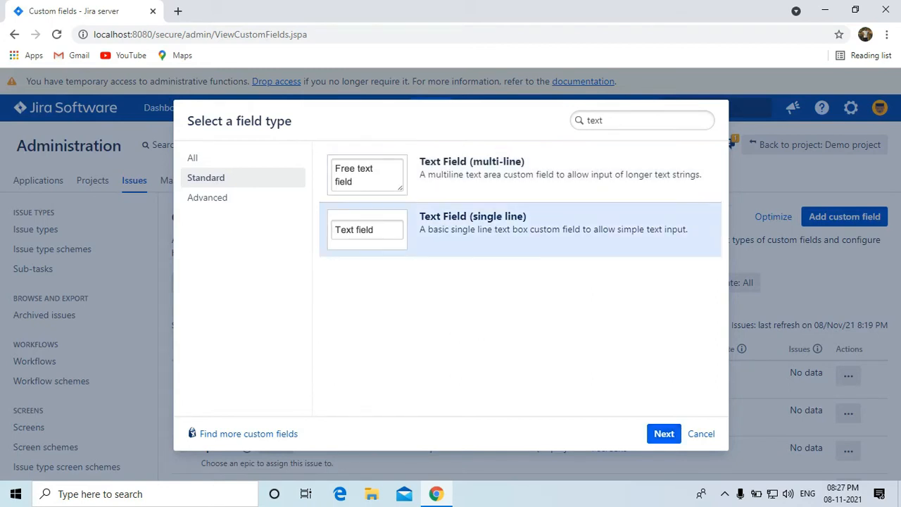
click(664, 433)
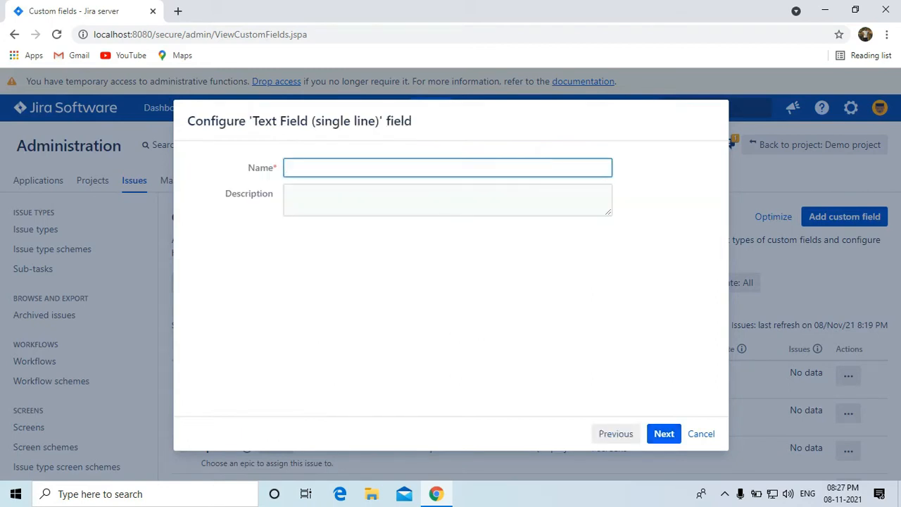
text(Cu)
text(st)
text(User)
key(BackSpace)
key(BackSpace)
key(BackSpace)
key(BackSpace)
text(Name)
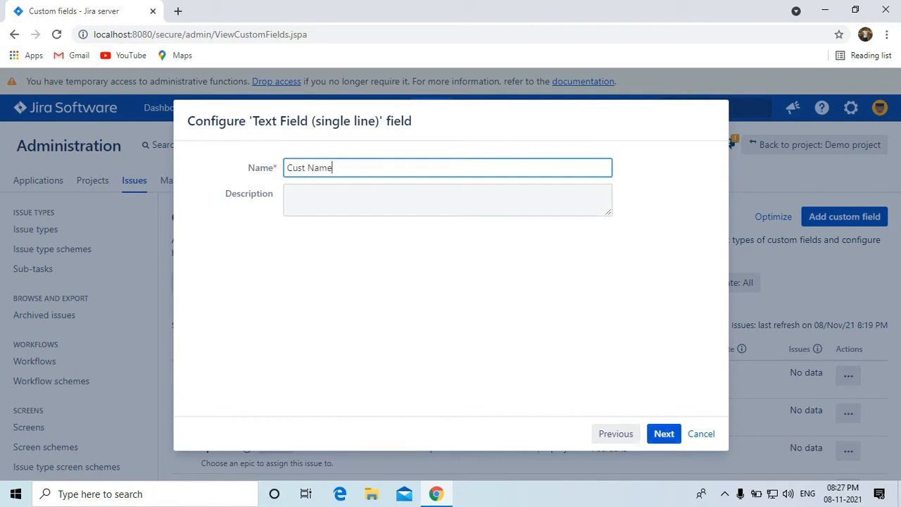
click(448, 200)
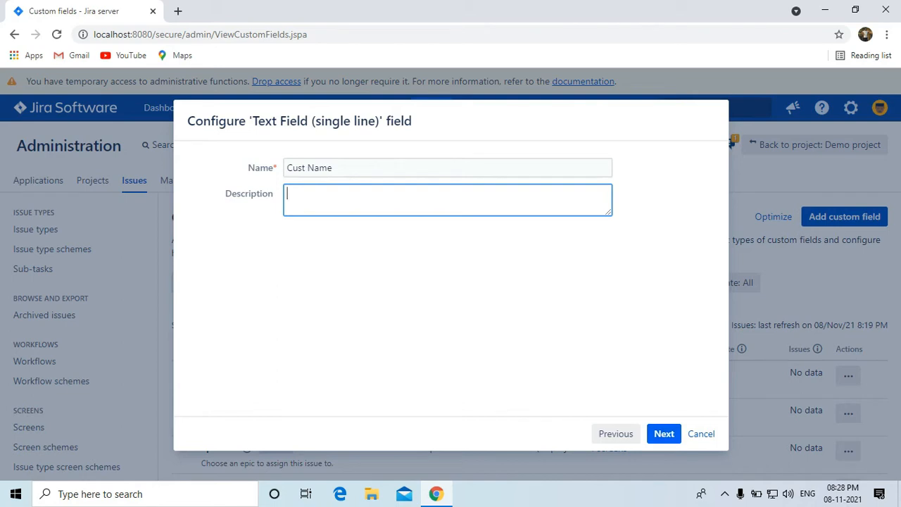
click(663, 433)
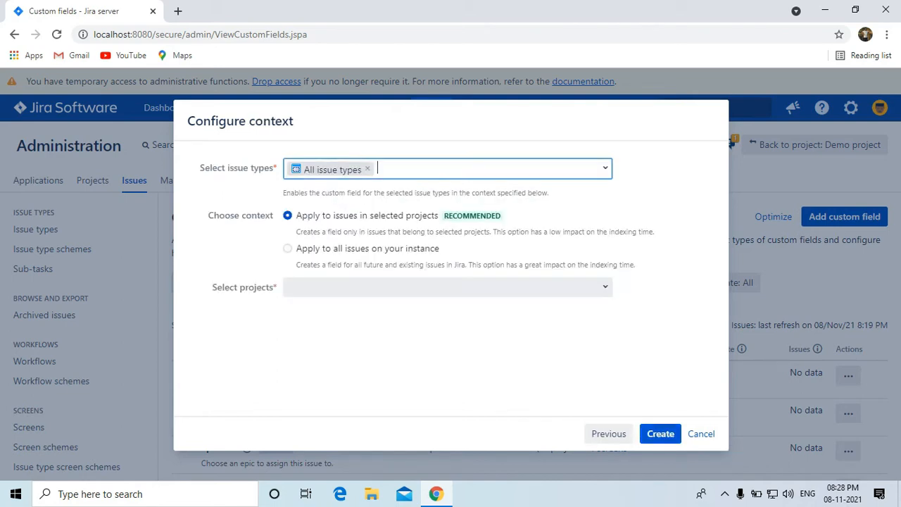
Limit Cust Name's context to Demo project (DP), create it, and skip screen association.
click(287, 248)
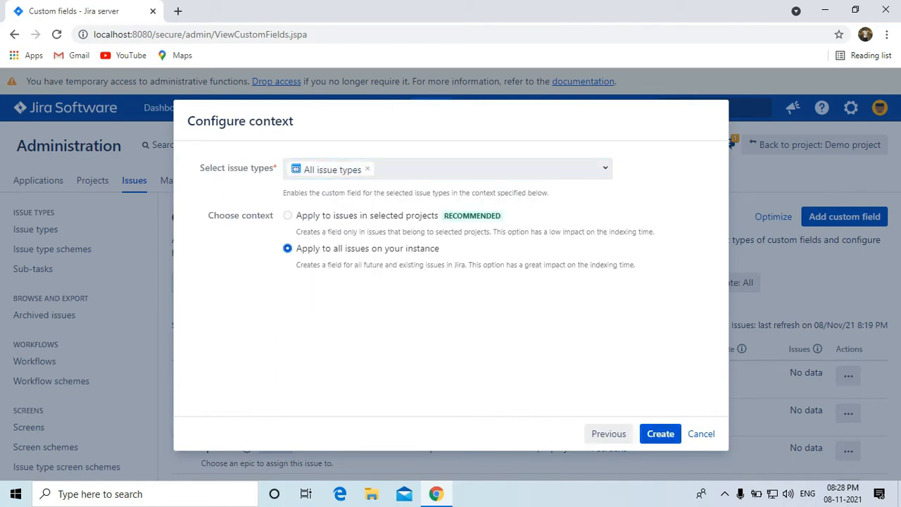
click(287, 215)
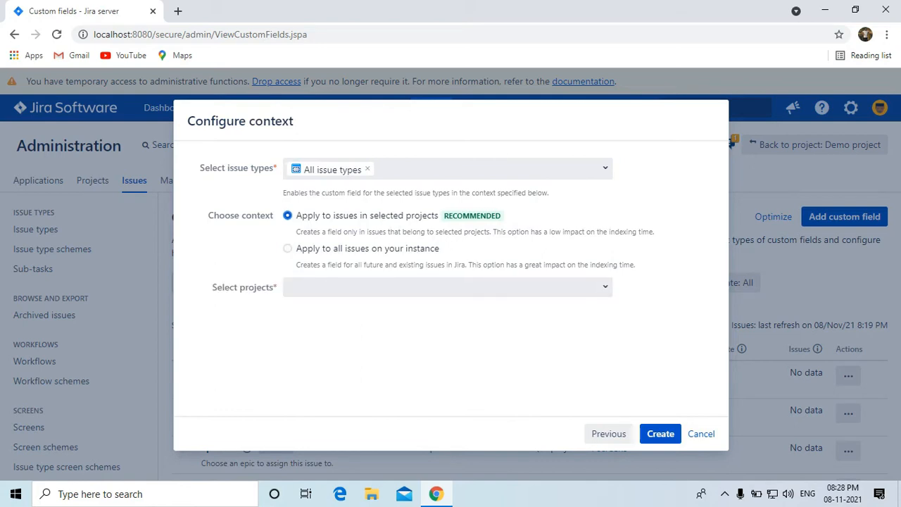
click(448, 287)
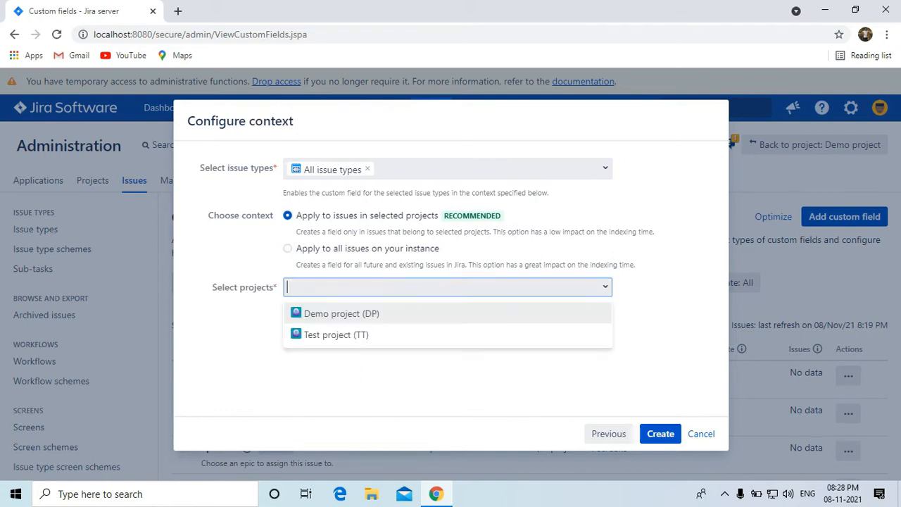
click(341, 314)
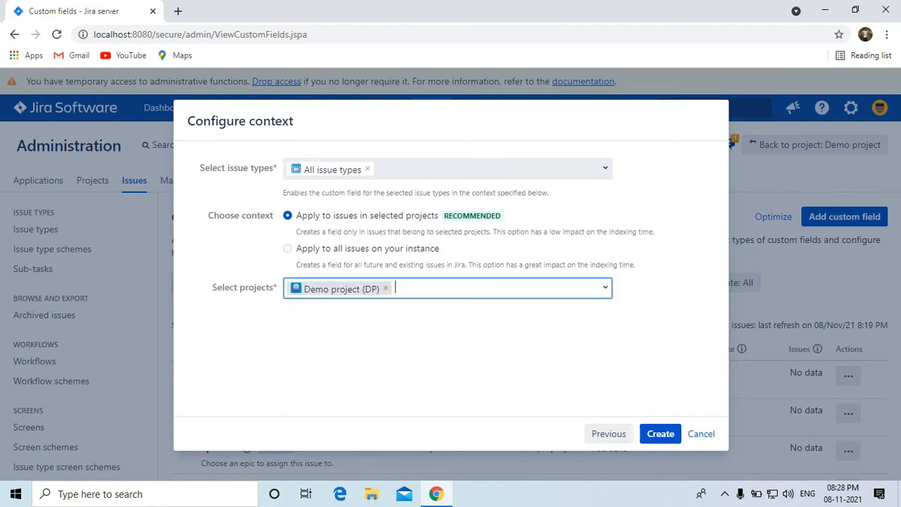
click(660, 433)
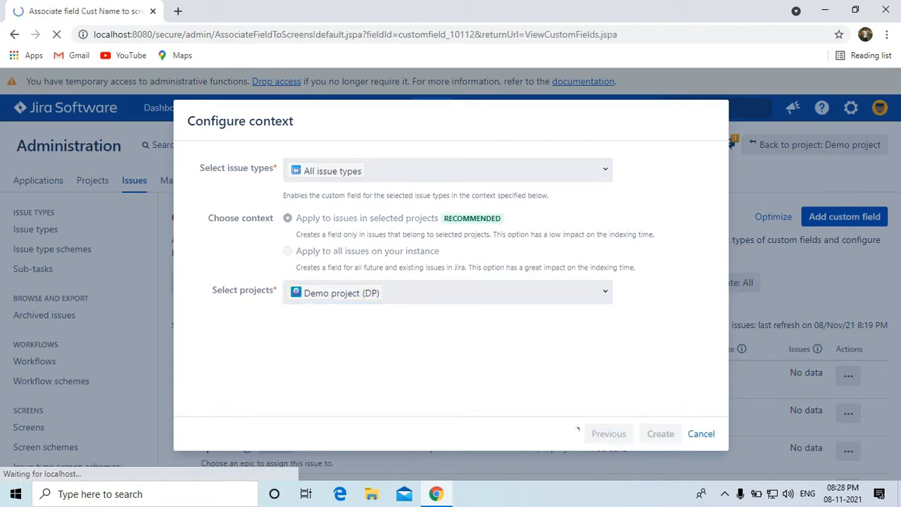
scroll(451, 284, down, 2)
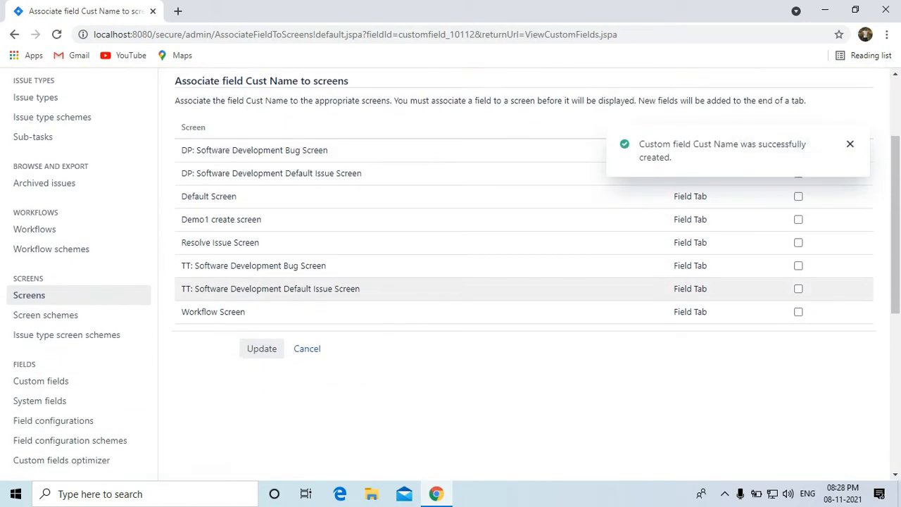
scroll(450, 284, up, 1)
click(261, 415)
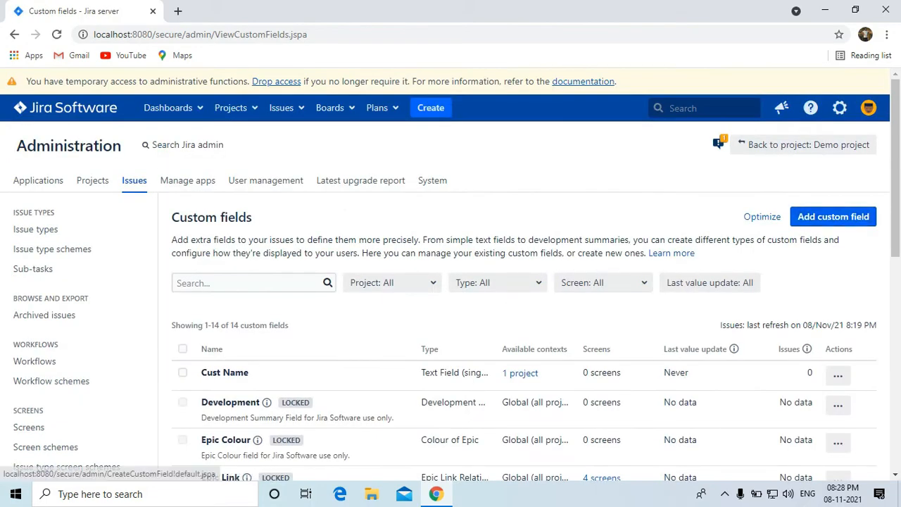
Start another custom field of type Text Field (multi-line).
click(833, 216)
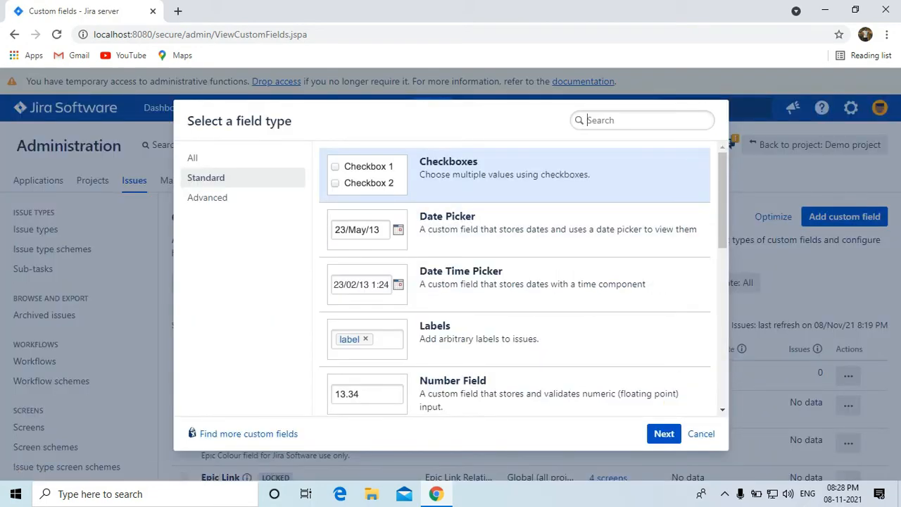
text(text)
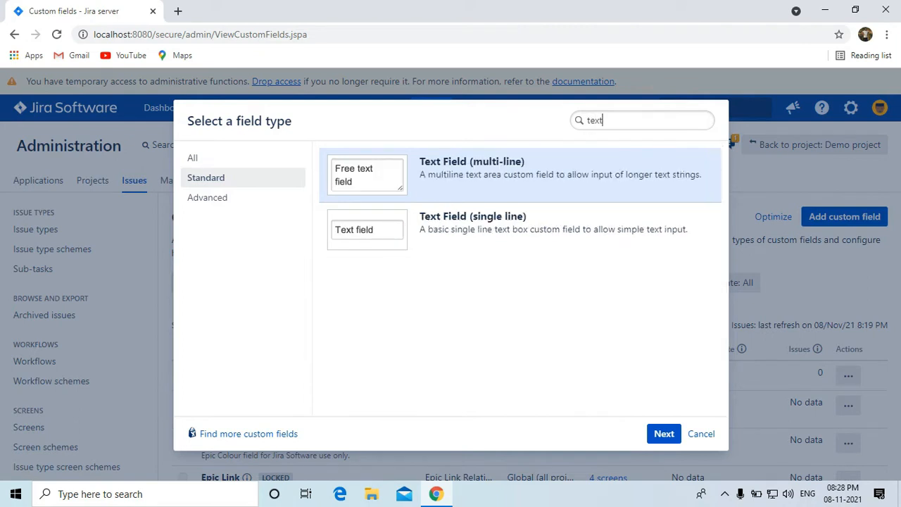
click(520, 229)
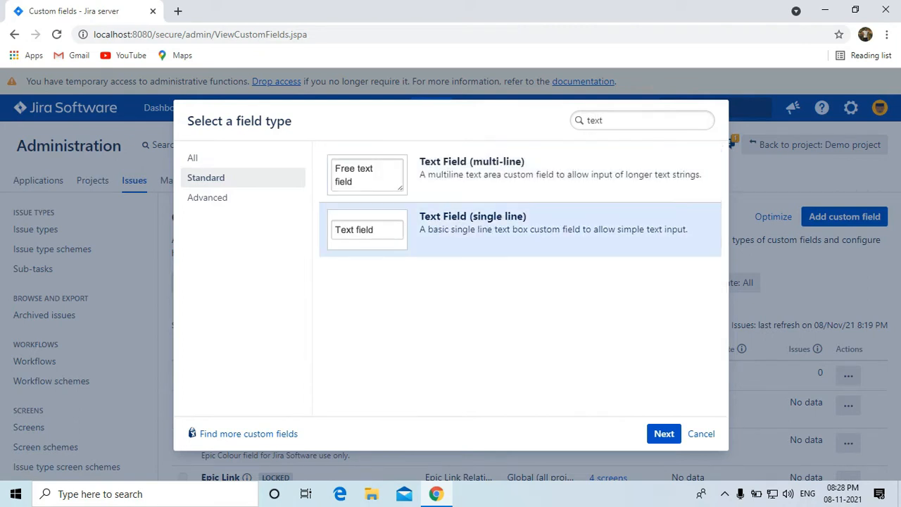
click(521, 175)
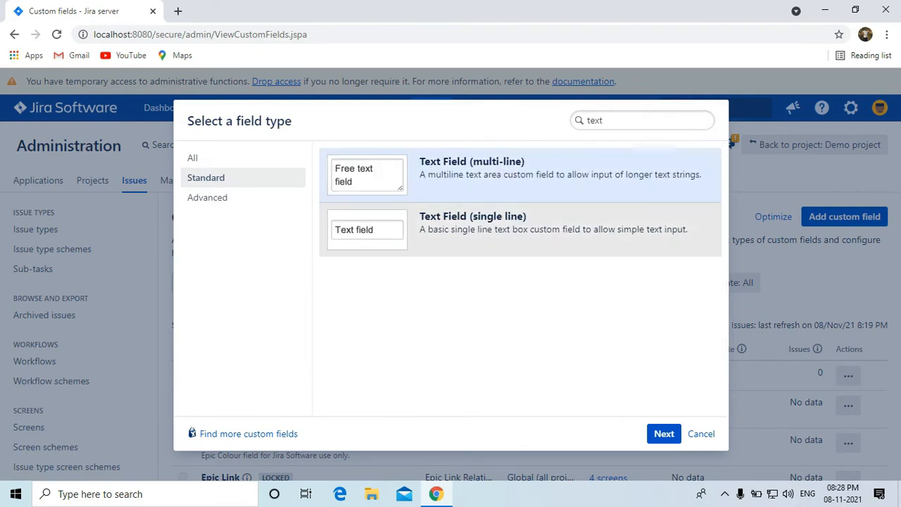
click(520, 229)
double_click(464, 190)
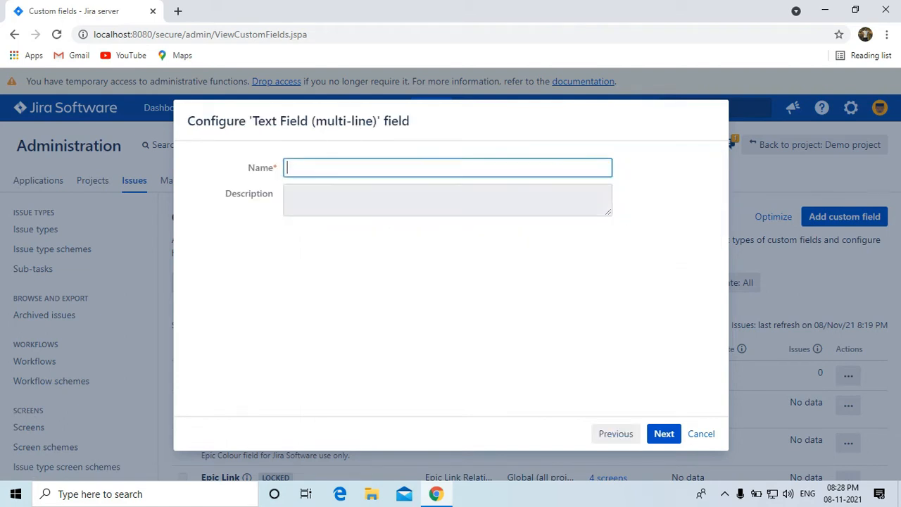
Name it 'Cust address', scope it to Demo project (DP), and create it without screens.
click(448, 168)
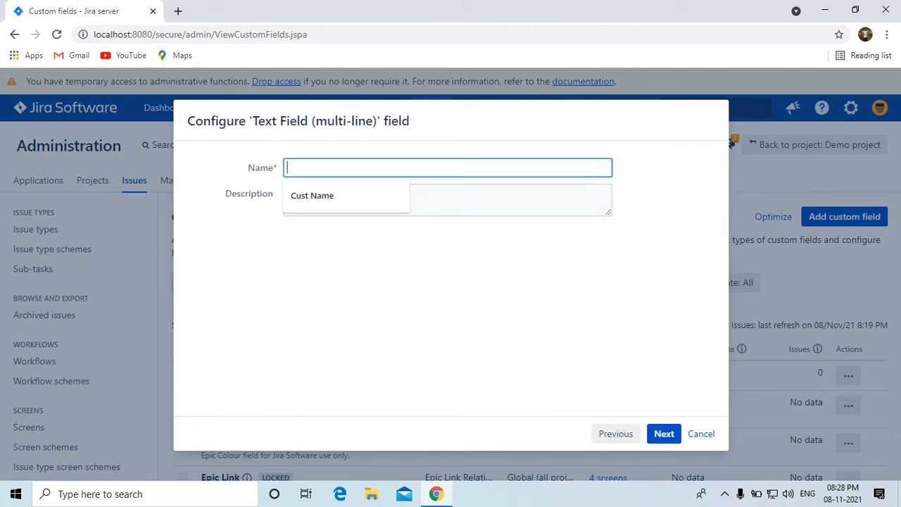
text(Cust adrees)
key(BackSpace)
key(BackSpace)
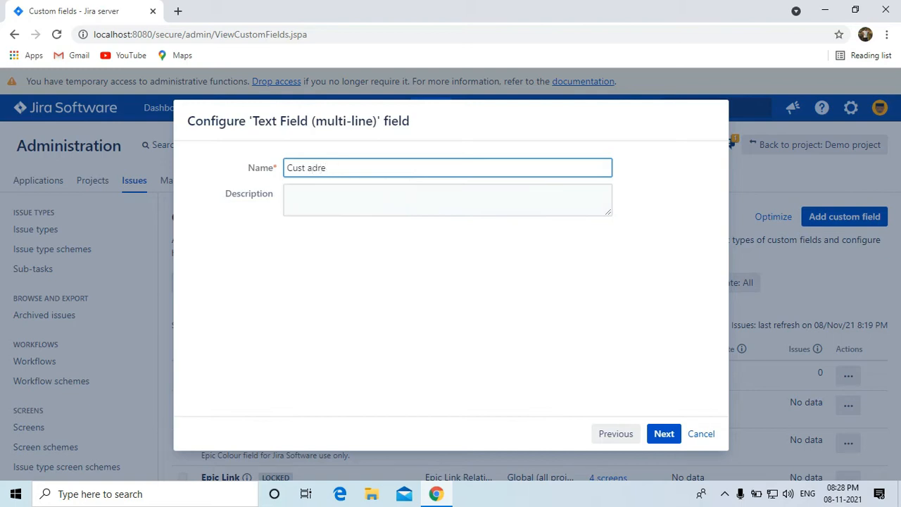
text(dress)
key(Return)
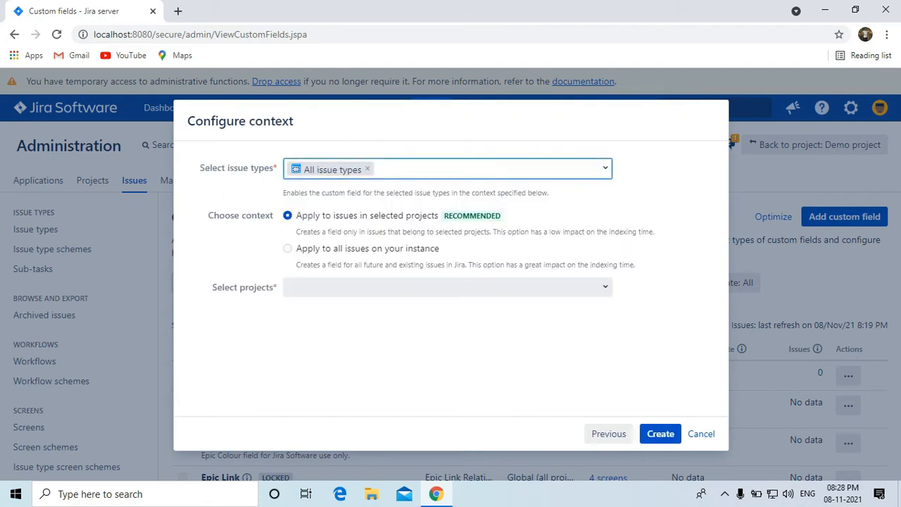
key(Tab)
key(Return)
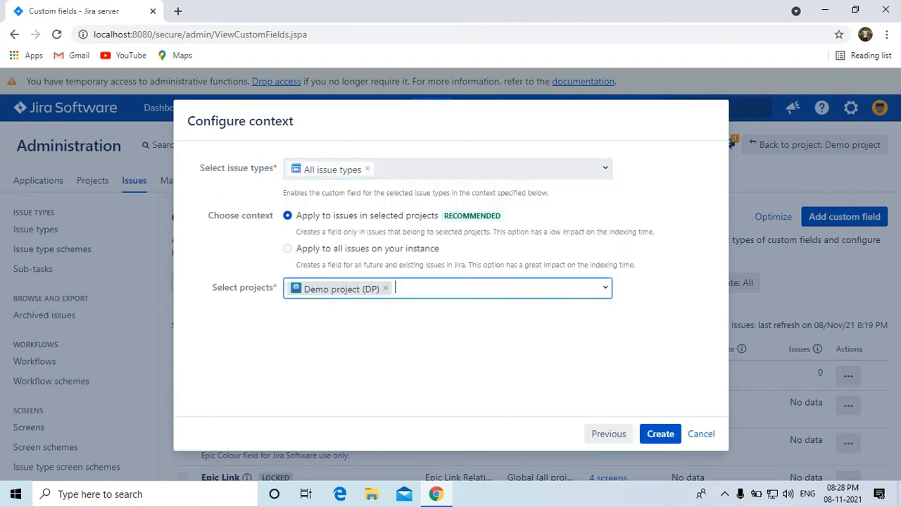
key(Return)
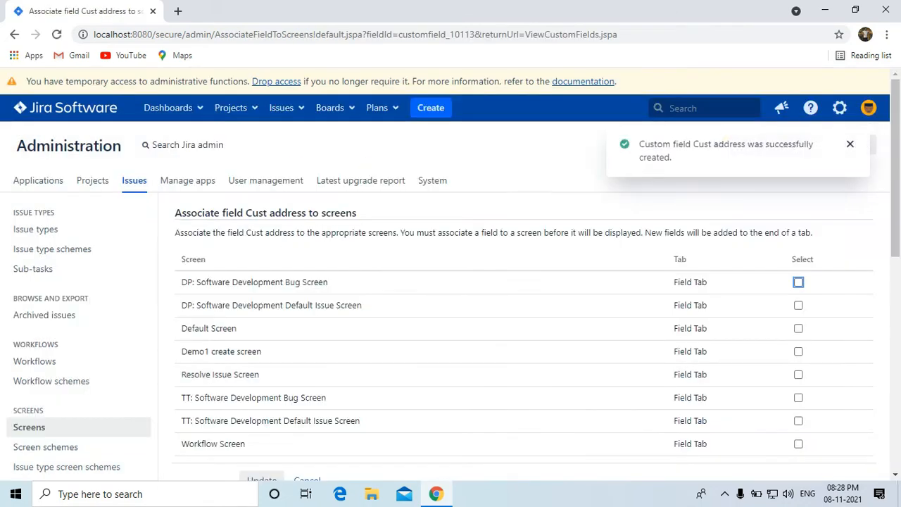
scroll(394, 281, down, 2)
click(262, 349)
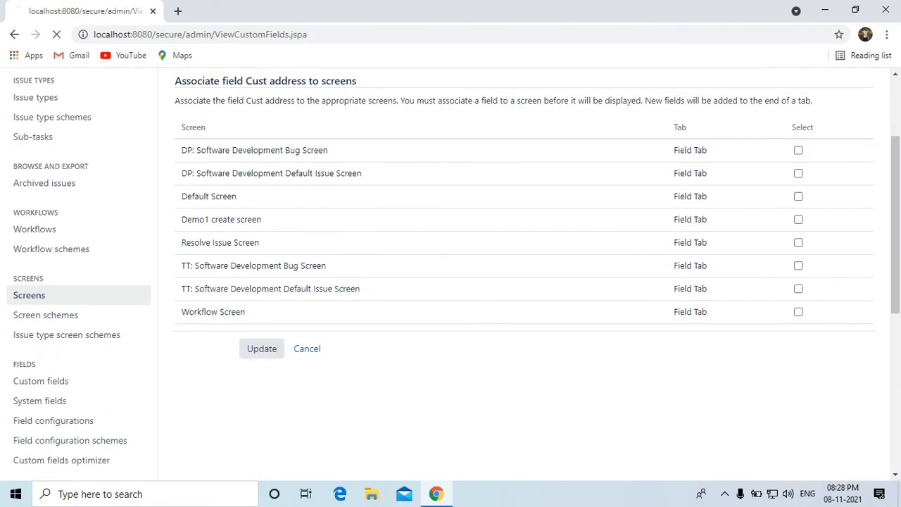
scroll(845, 211, down, 1)
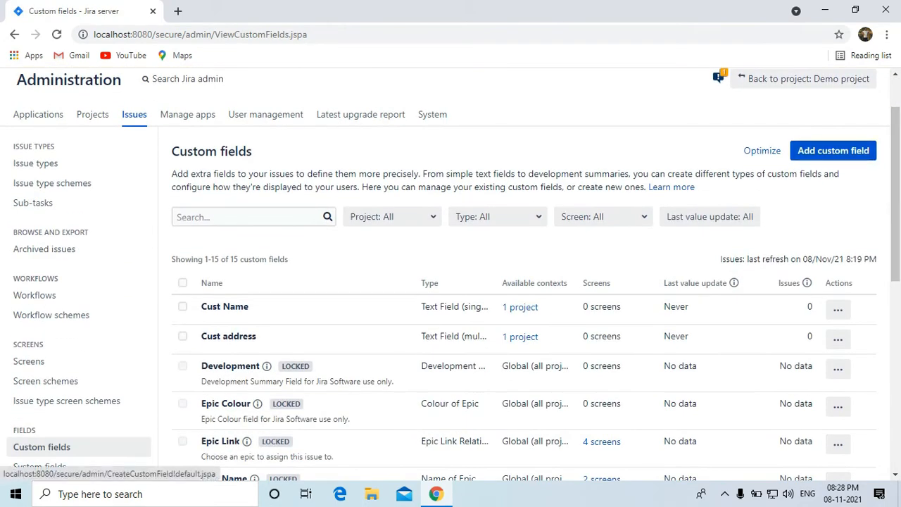
Start a Radio Buttons custom field named 'Gender'.
click(844, 150)
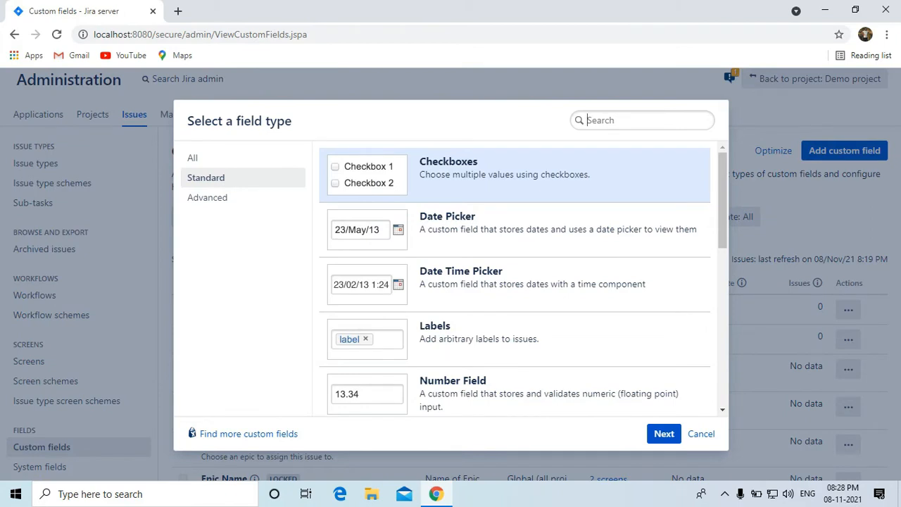
text(t)
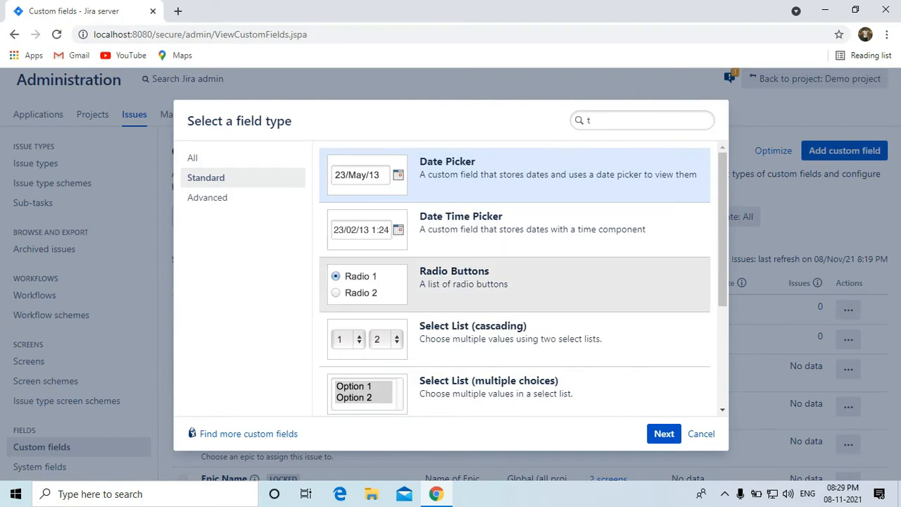
click(514, 285)
click(664, 433)
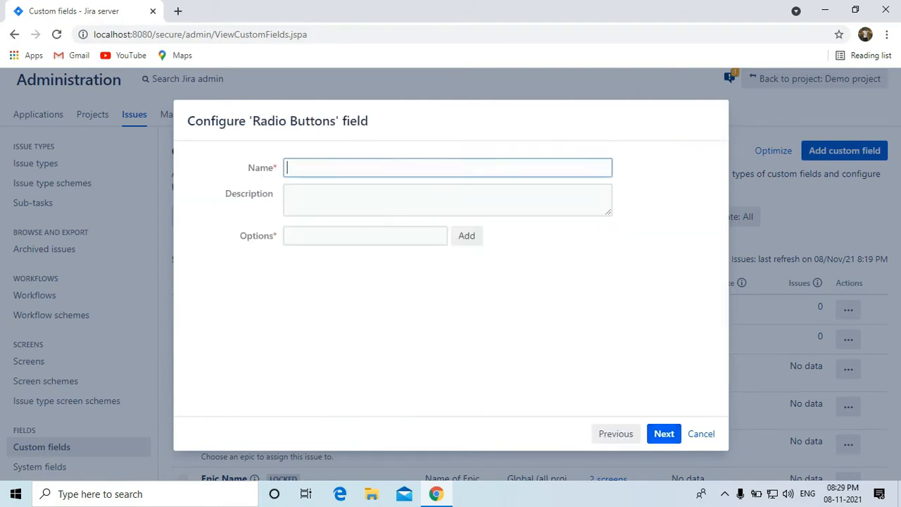
click(408, 167)
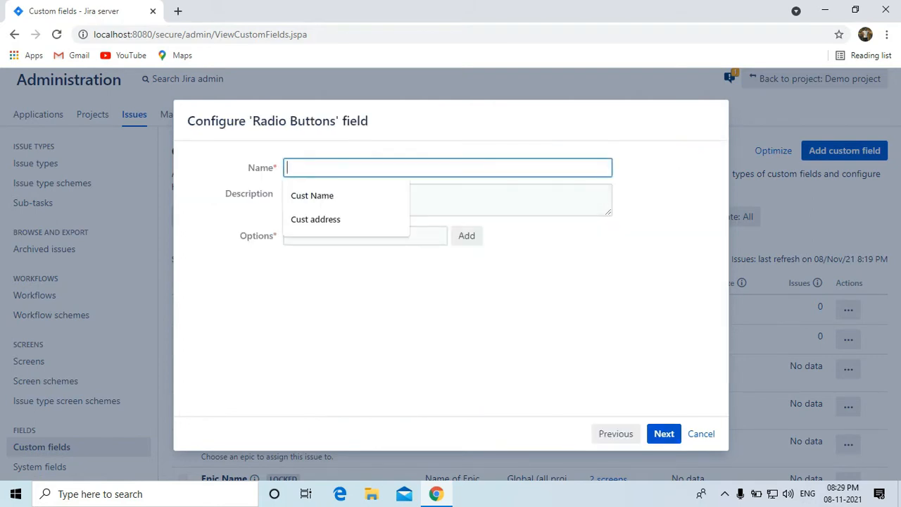
text(Gender)
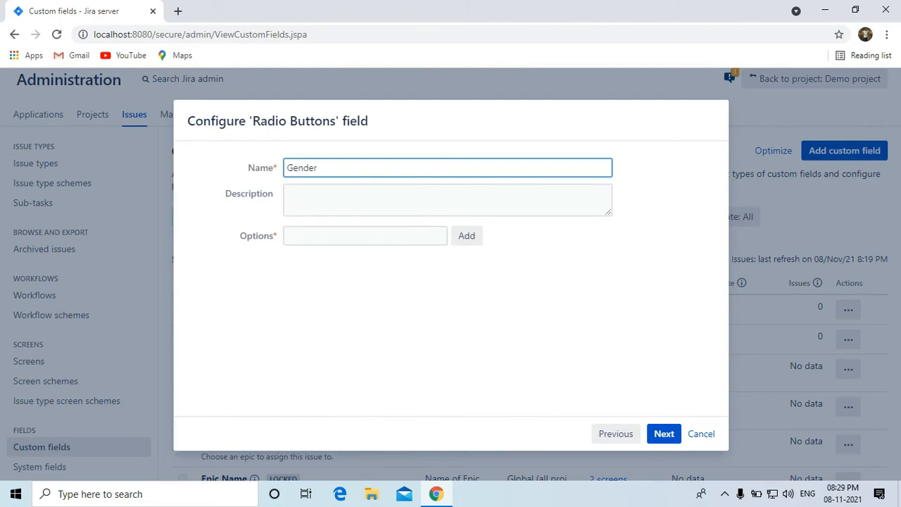
Give Gender the options Male, Female and Others.
click(368, 236)
text(M)
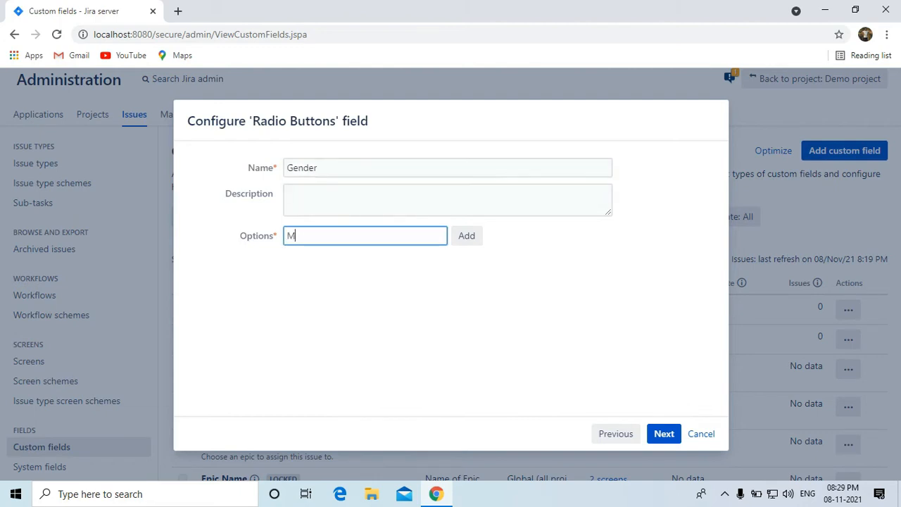
text(ale)
key(Return)
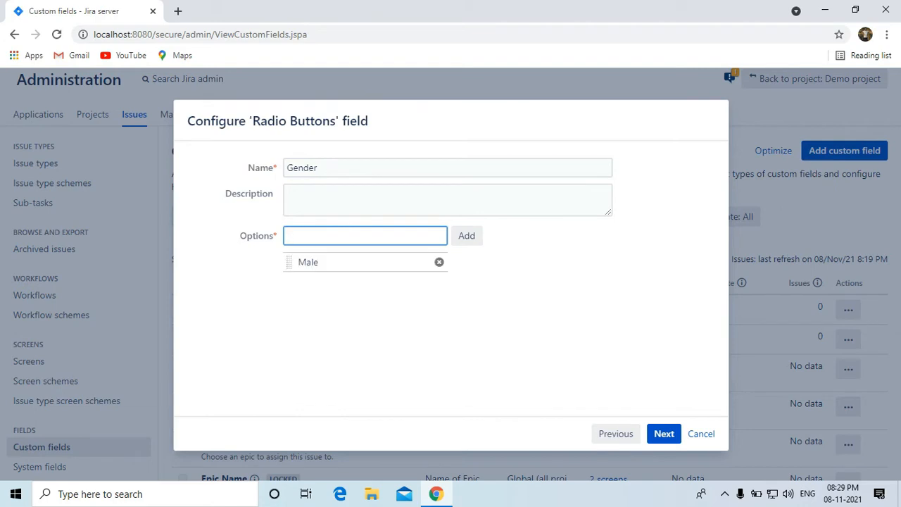
text(Female)
key(Return)
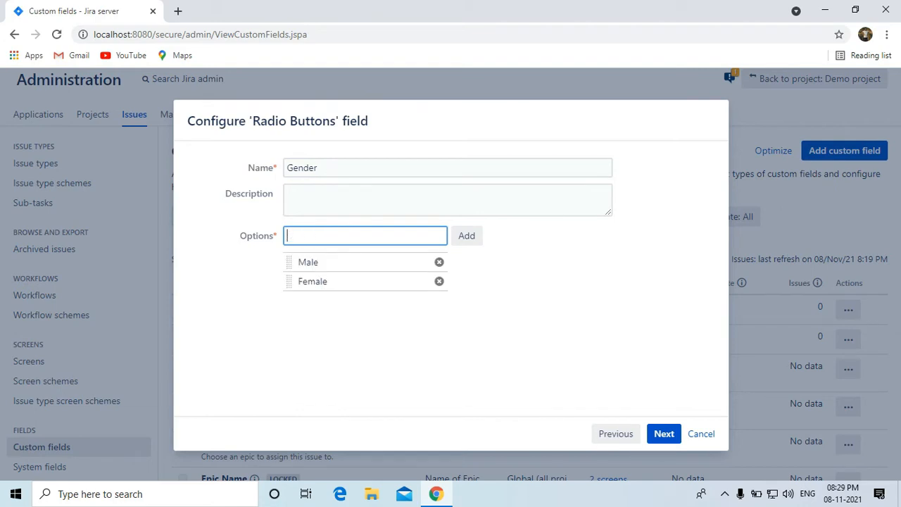
text(Others)
key(Return)
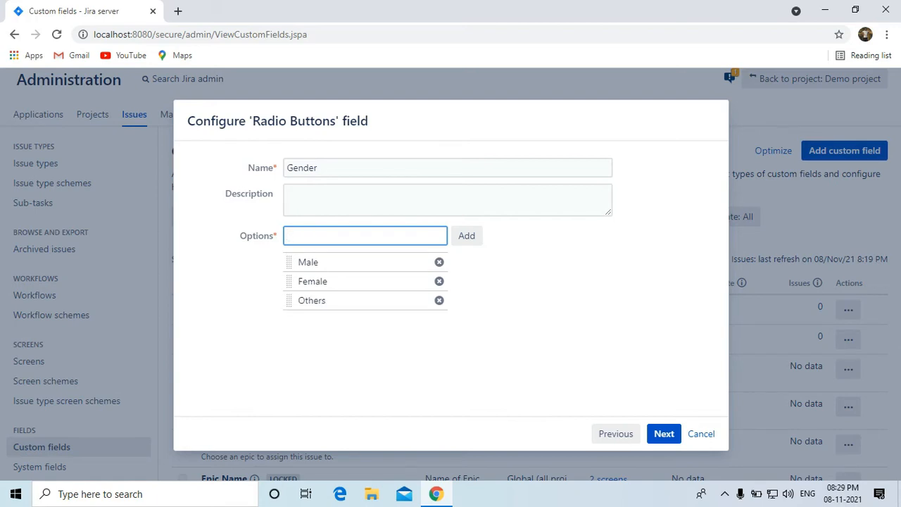
Scope Gender to Demo project (DP), create it, and save the screen associations.
click(664, 434)
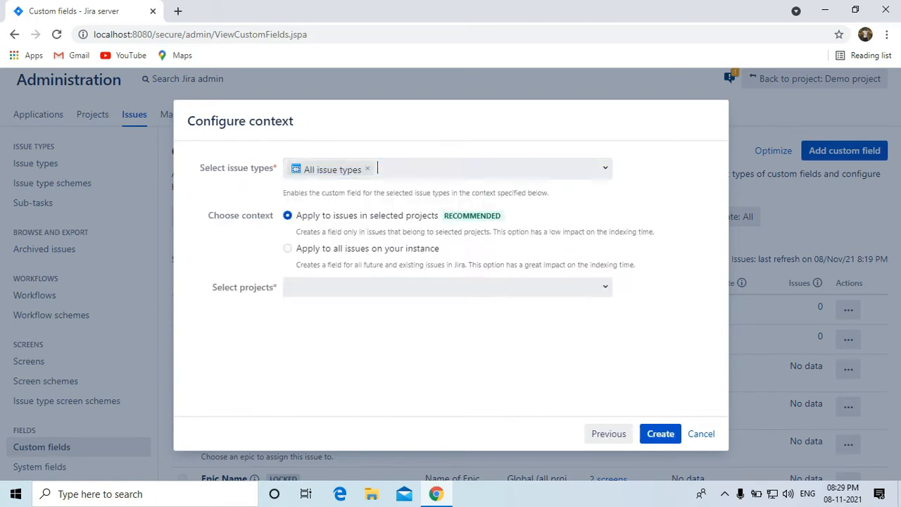
click(448, 287)
click(342, 314)
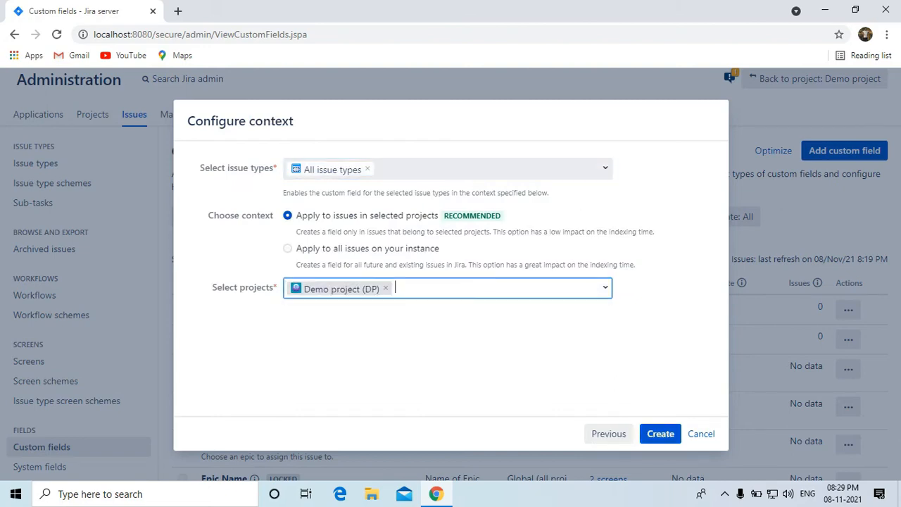
click(661, 434)
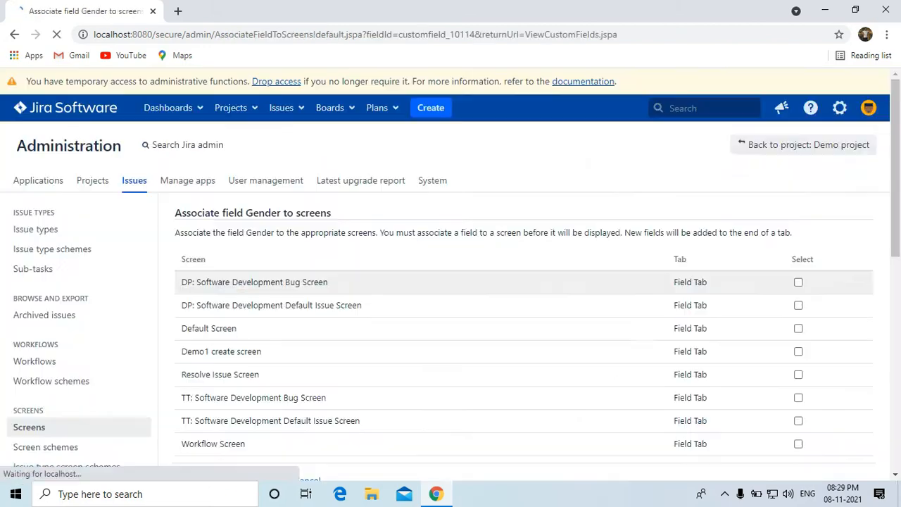
scroll(450, 274, down, 3)
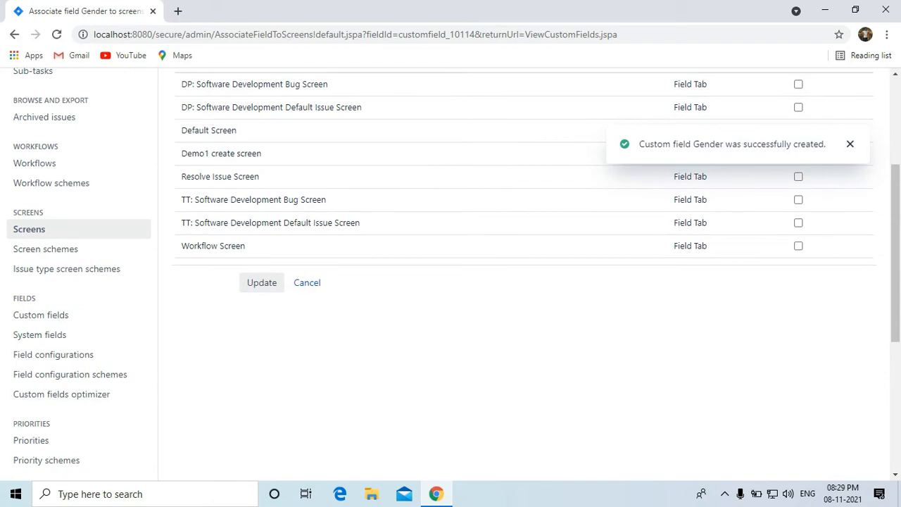
click(255, 285)
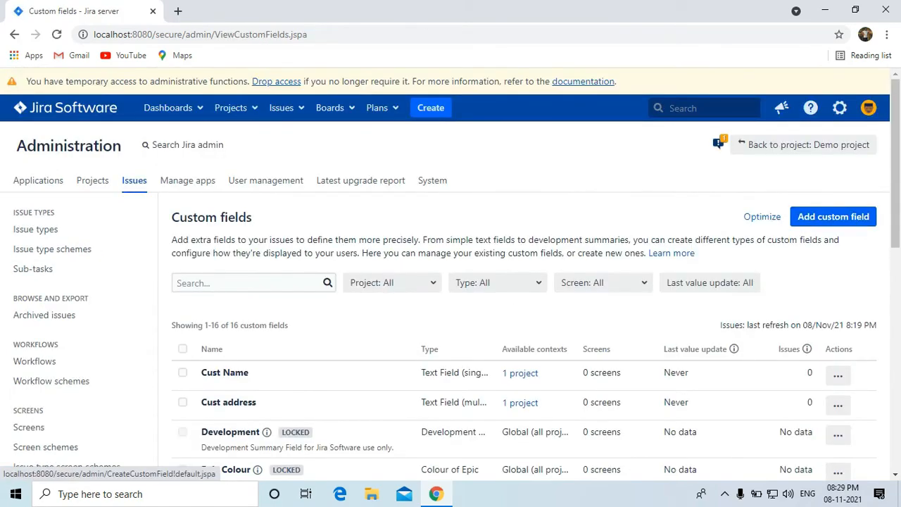
Start a Text Field (single line) custom field named 'Cust Mail id'.
click(833, 216)
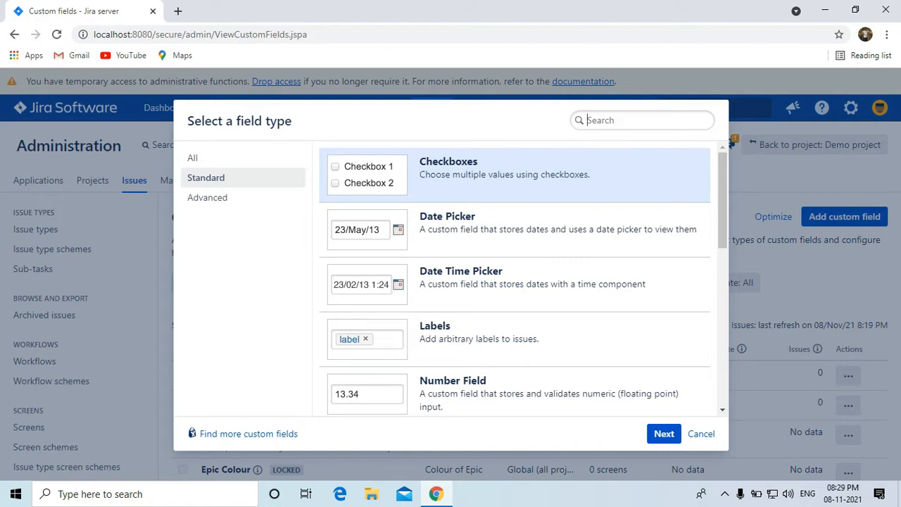
text(C)
key(BackSpace)
text(tex)
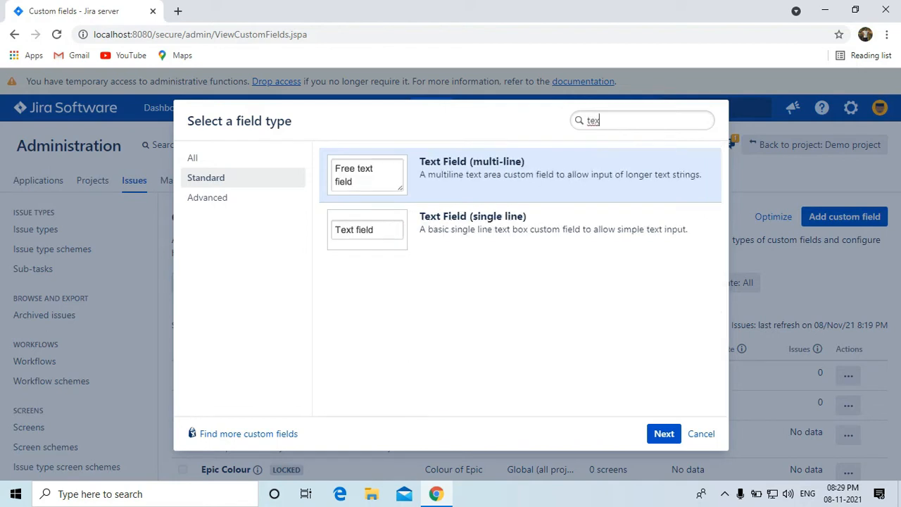
click(521, 229)
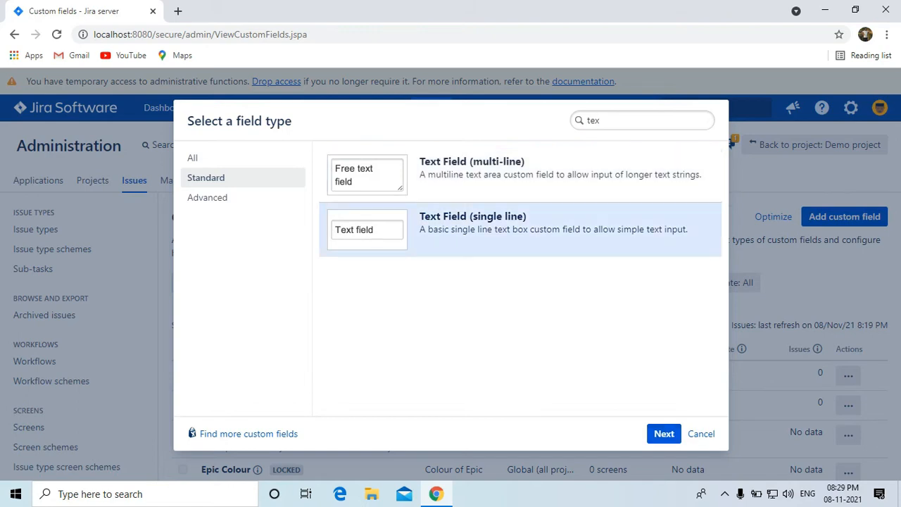
click(663, 434)
text(C)
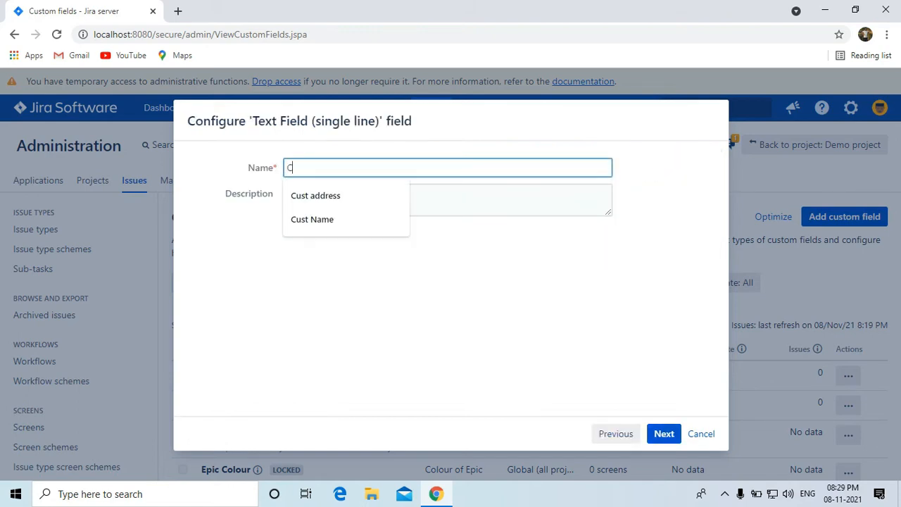
text(ust M)
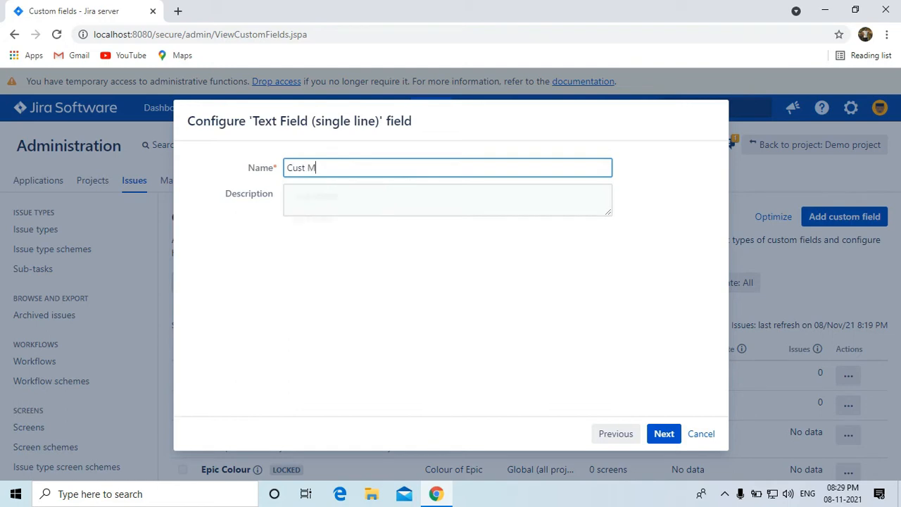
text(ail id)
Scope Cust Mail id to Demo project (DP), create it, and update the screen associations.
click(664, 433)
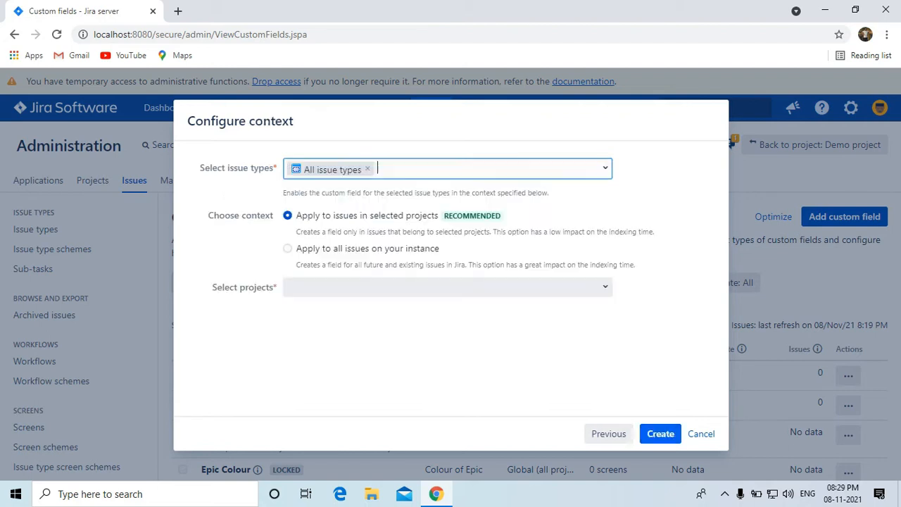
click(447, 288)
click(341, 314)
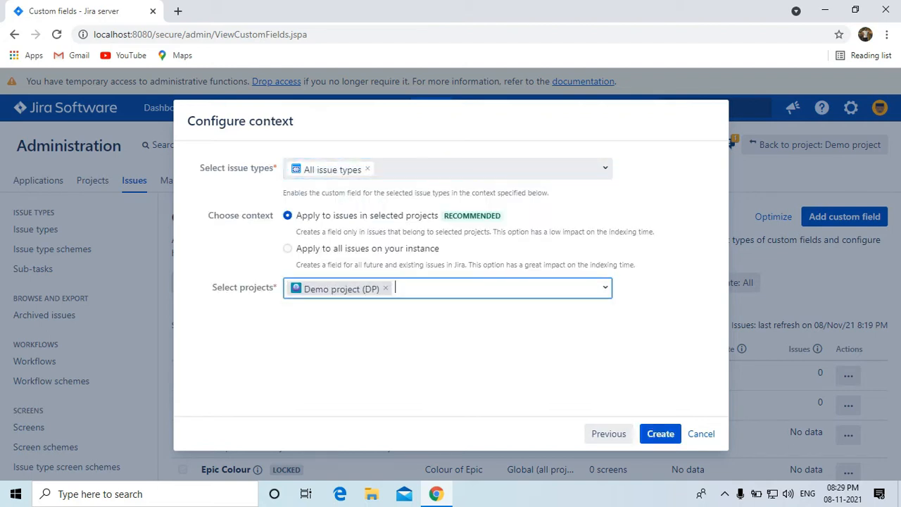
click(660, 434)
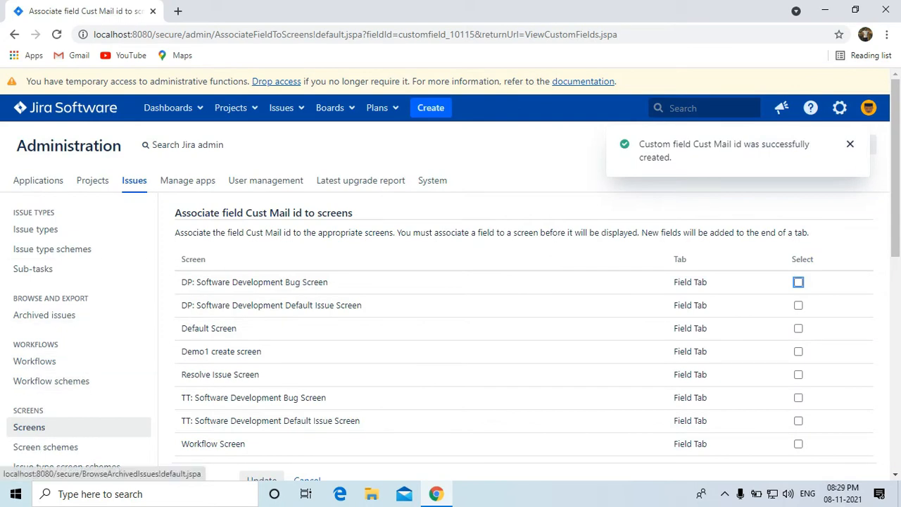
click(851, 144)
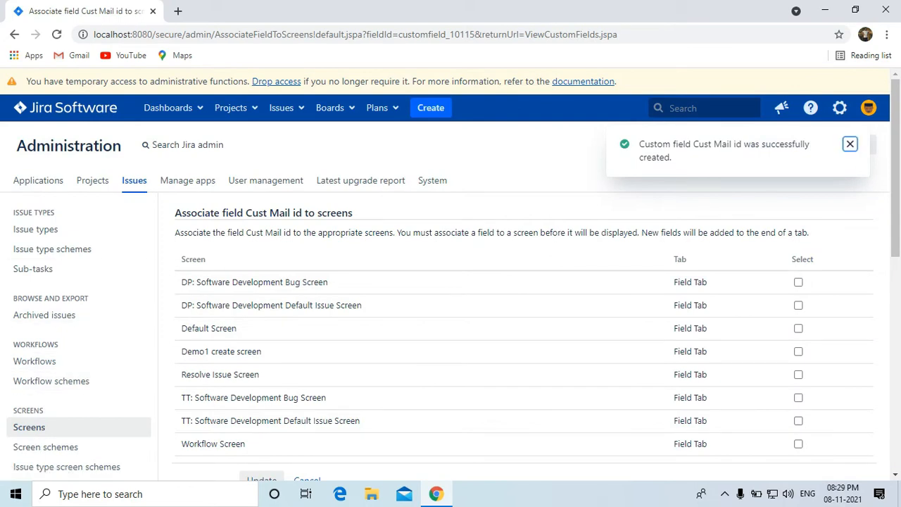
scroll(261, 331, down, 3)
click(260, 347)
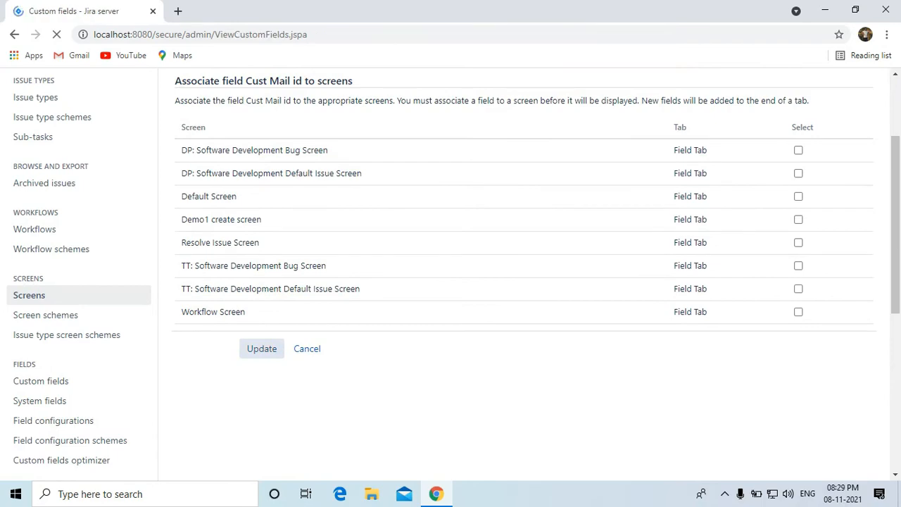
scroll(78, 366, down, 1)
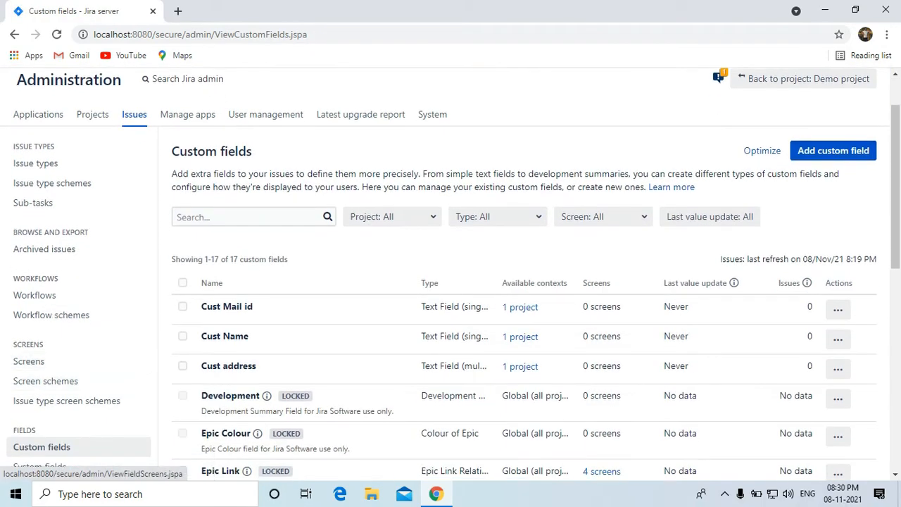
From the Screens list, open Configure for Demo1 create screen, cancelling the Edit dialog first.
click(28, 361)
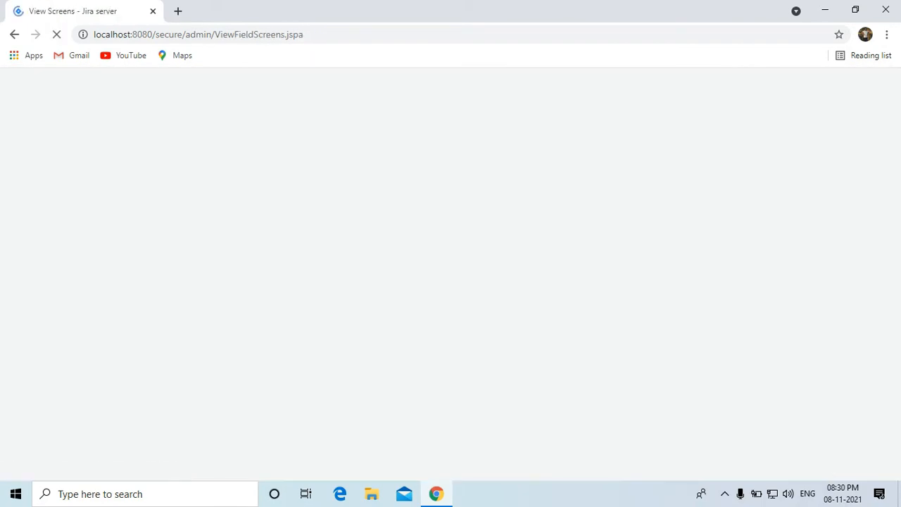
scroll(451, 275, down, 3)
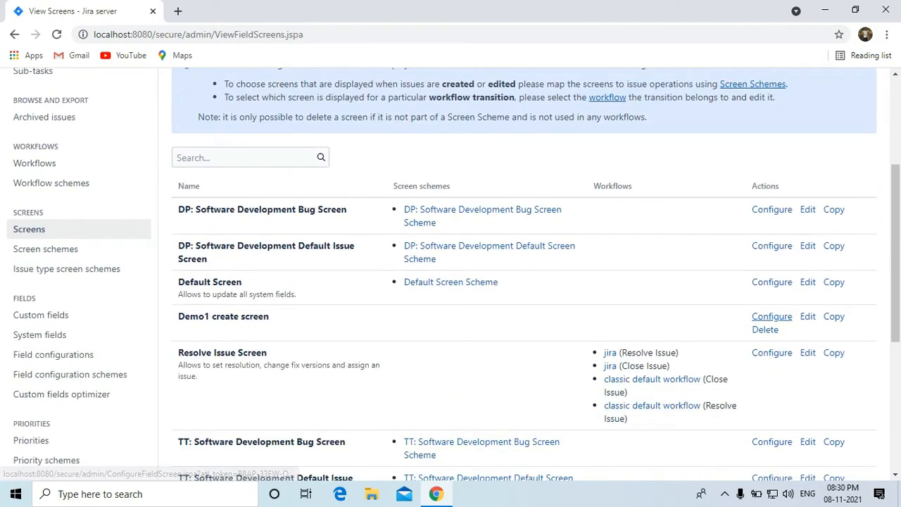
click(808, 317)
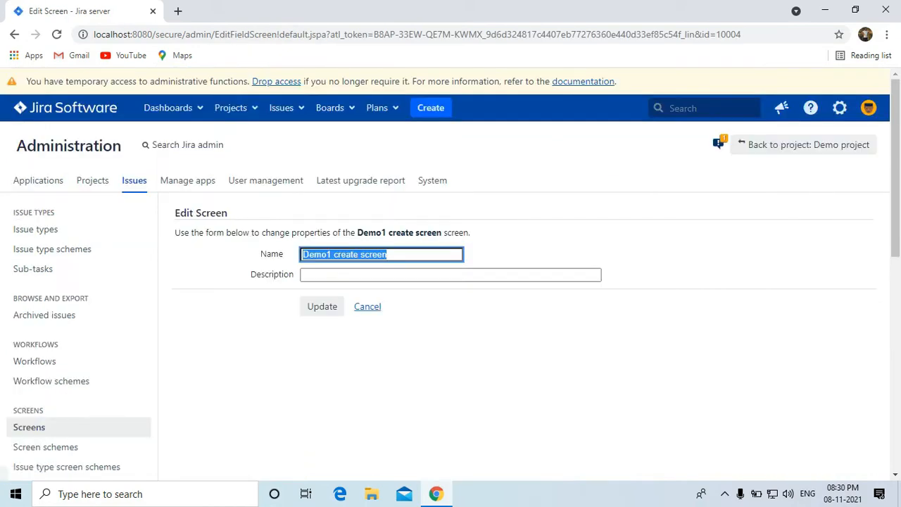
click(367, 306)
scroll(535, 282, down, 2)
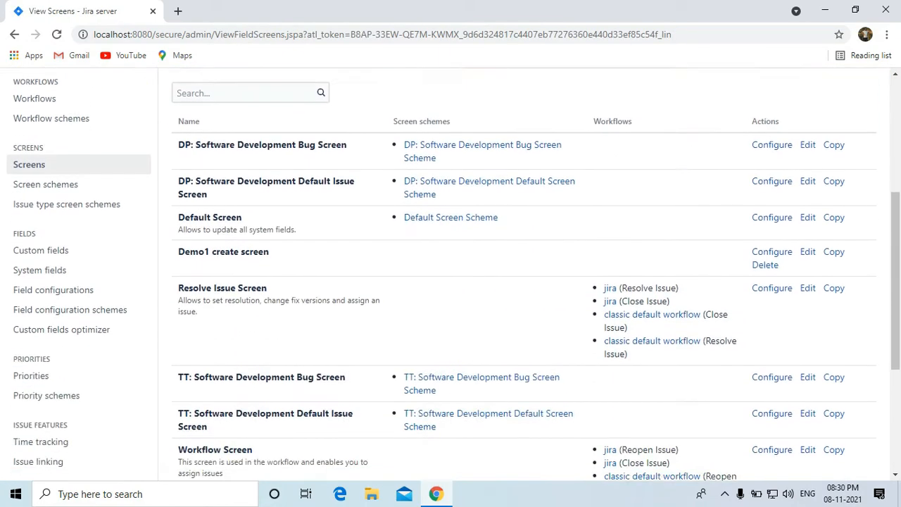
click(771, 251)
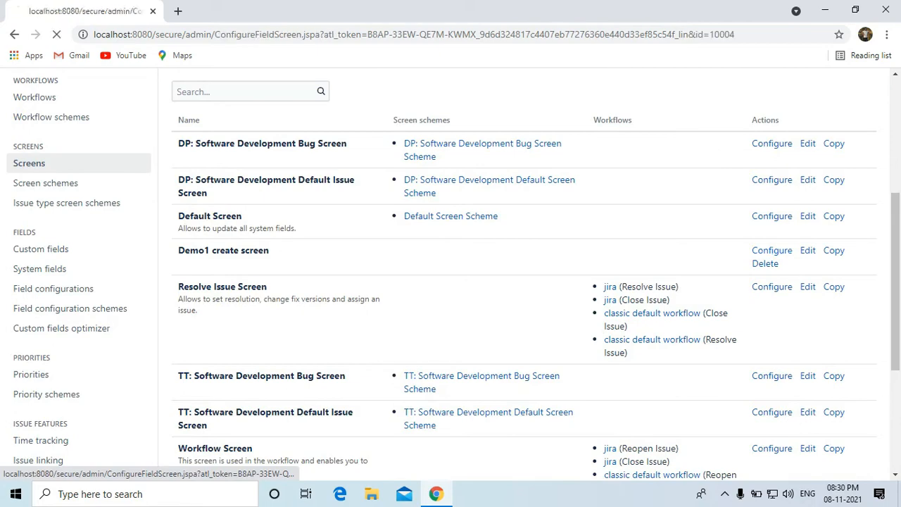
scroll(772, 250, down, 1)
scroll(493, 310, down, 1)
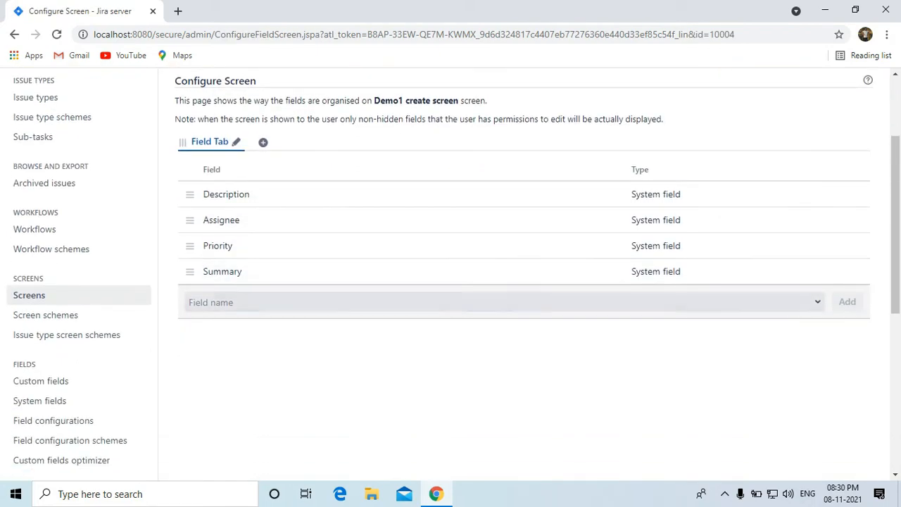
Add the Cust Name and Cust address fields to Demo1 create screen.
click(472, 302)
text(cust)
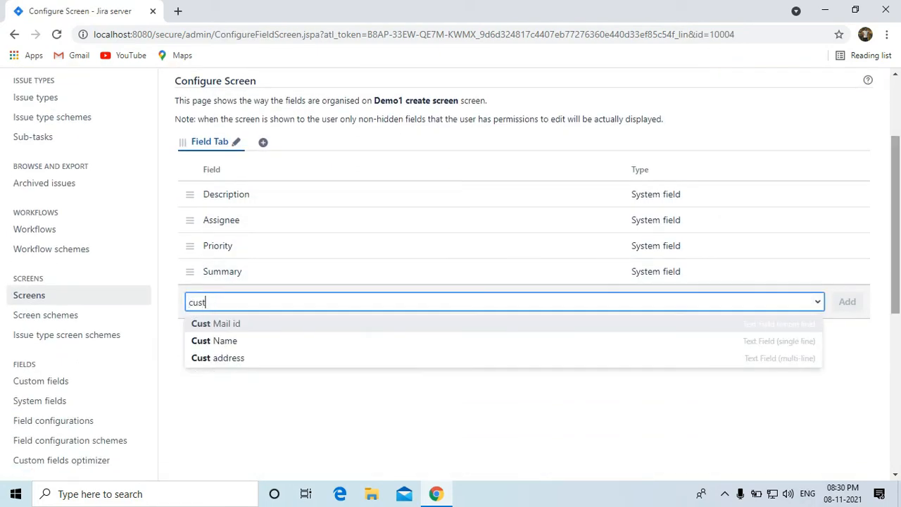
key(Down)
key(Return)
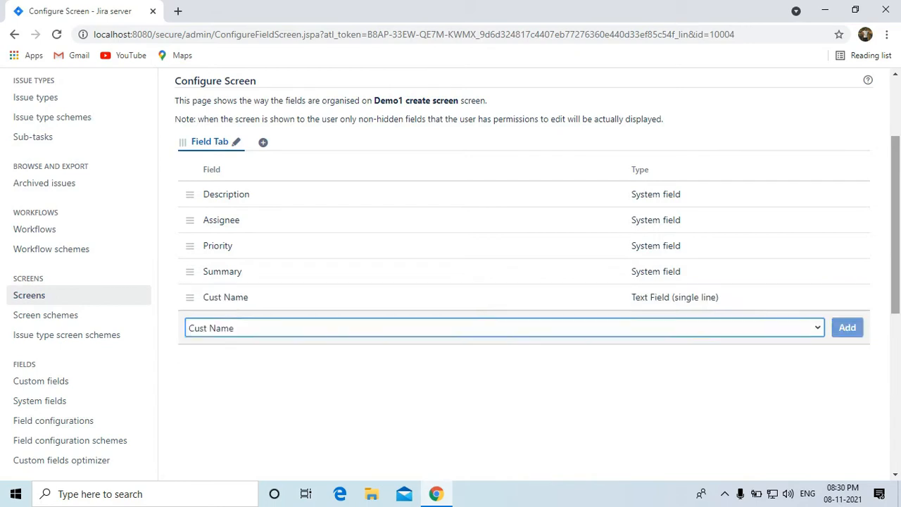
text(cusd)
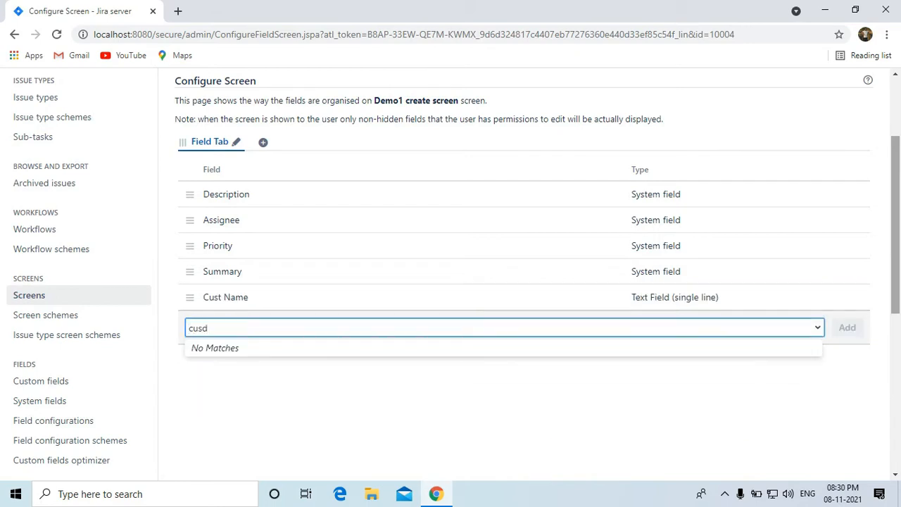
key(BackSpace)
key(BackSpace)
key(Down)
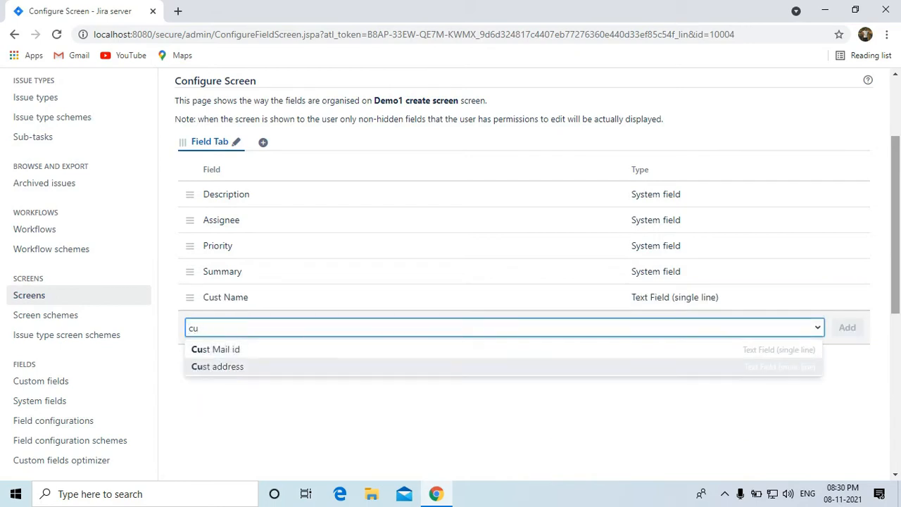
key(Return)
key(Return)
Add the Gender and Cust Mail id fields, then return to the screens list.
text(gen)
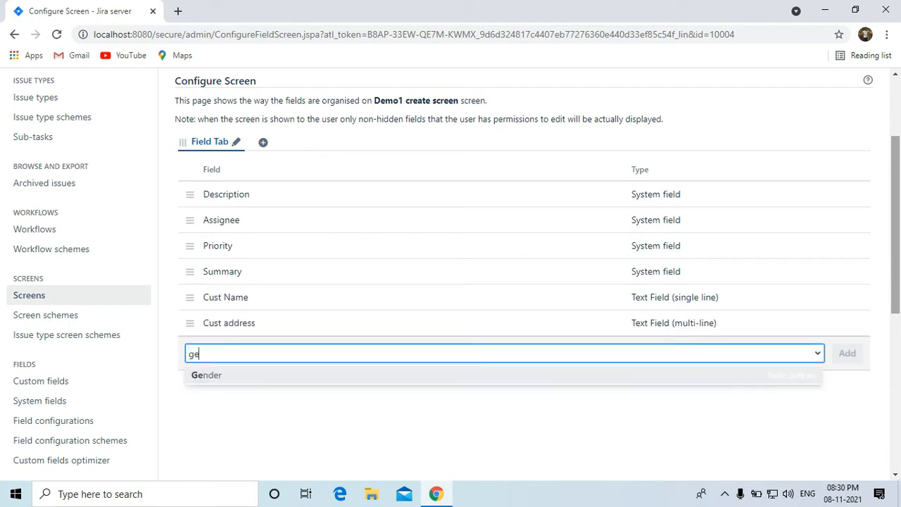
key(Return)
key(Return)
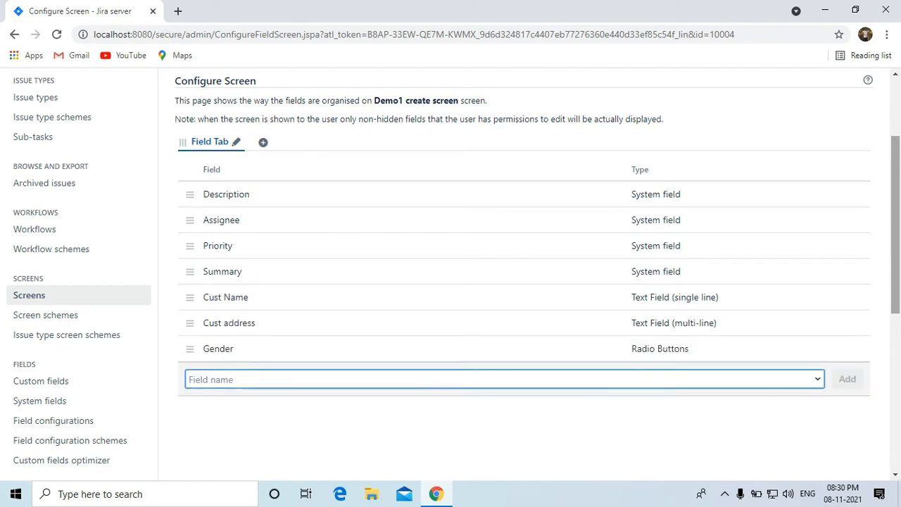
text(cust)
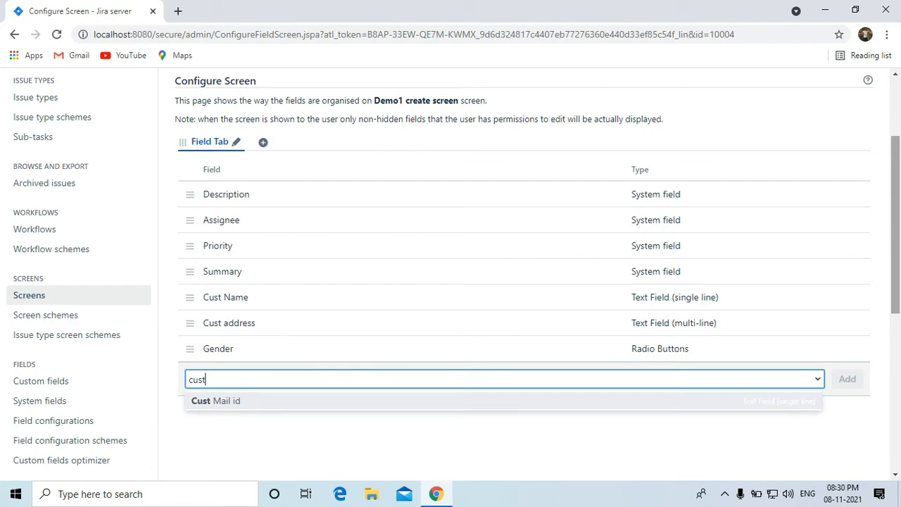
key(Return)
key(Return)
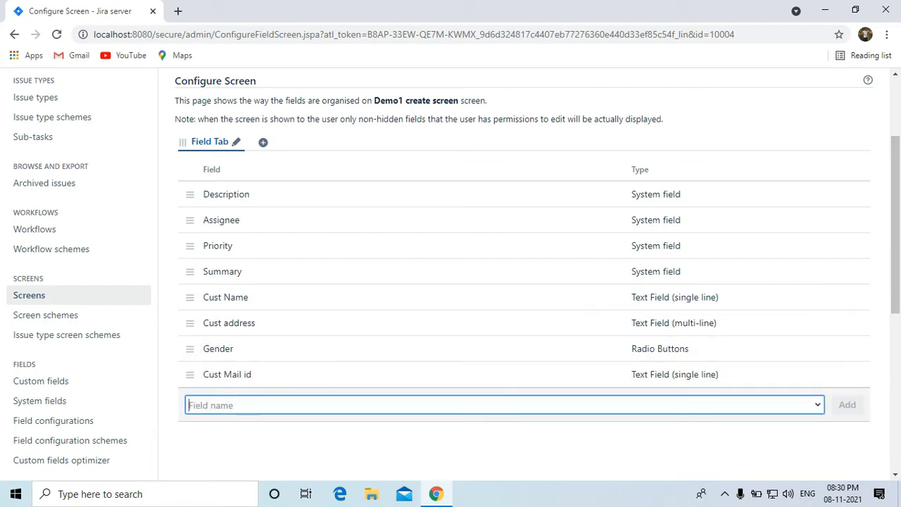
click(29, 295)
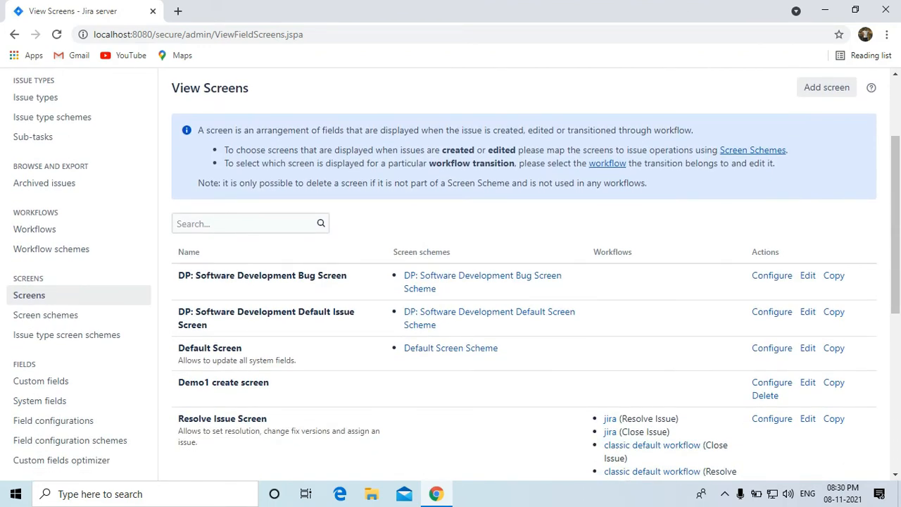
Copy the Demo1 create screen and name the copy 'Demo1 view screen'.
scroll(524, 281, down, 1)
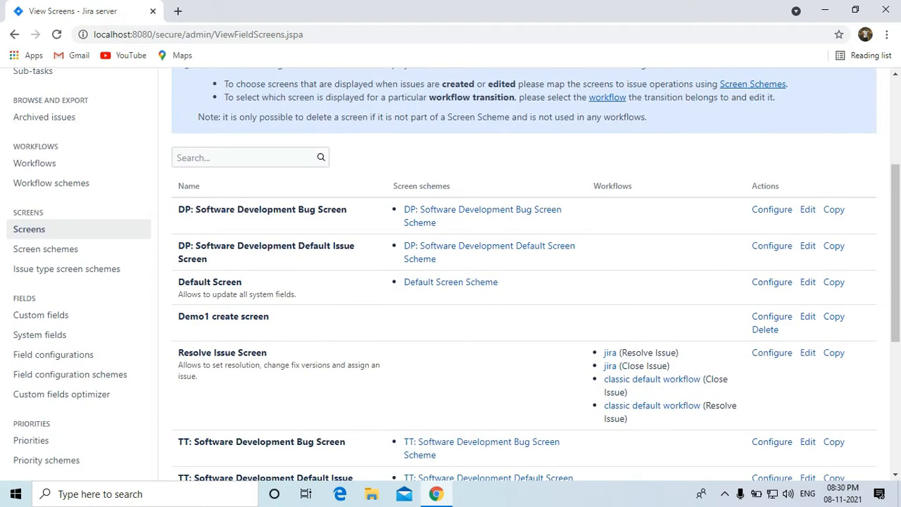
click(833, 316)
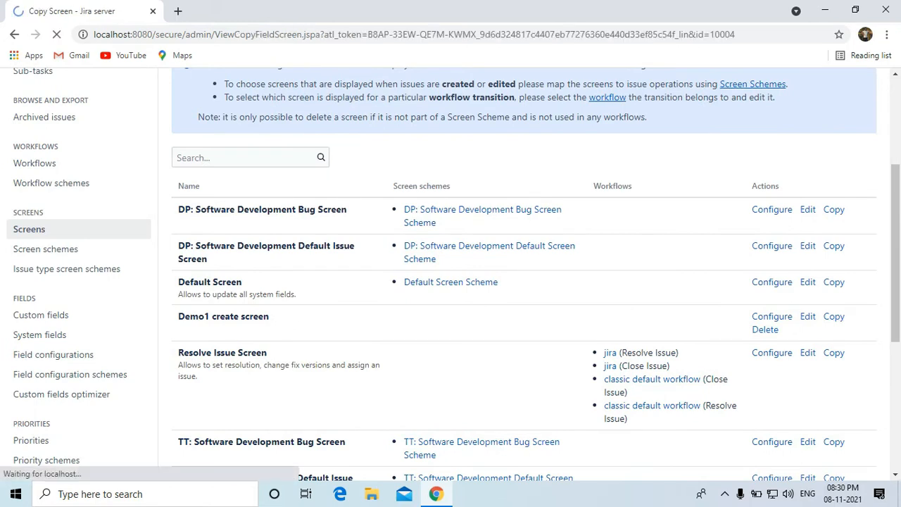
click(362, 254)
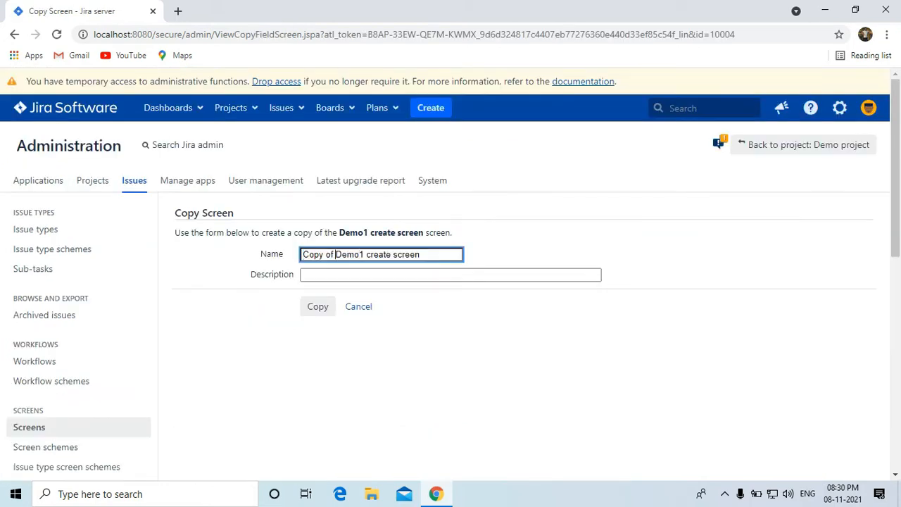
key(BackSpace)
key(BackSpace)
key(BackSpace)
key(BackSpace)
key(BackSpace)
key(BackSpace)
key(BackSpace)
key(BackSpace)
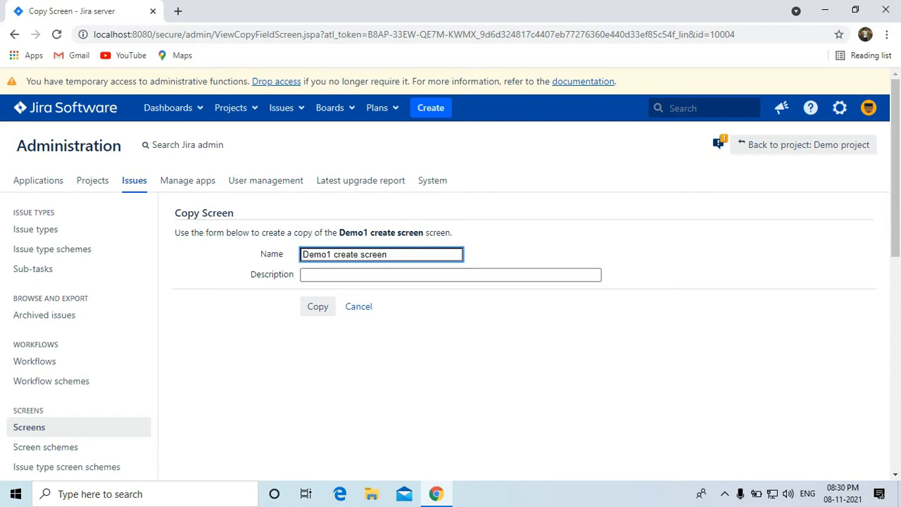
key(BackSpace)
key(BackSpace)
key(BackSpace)
key(BackSpace)
key(BackSpace)
key(BackSpace)
text(view)
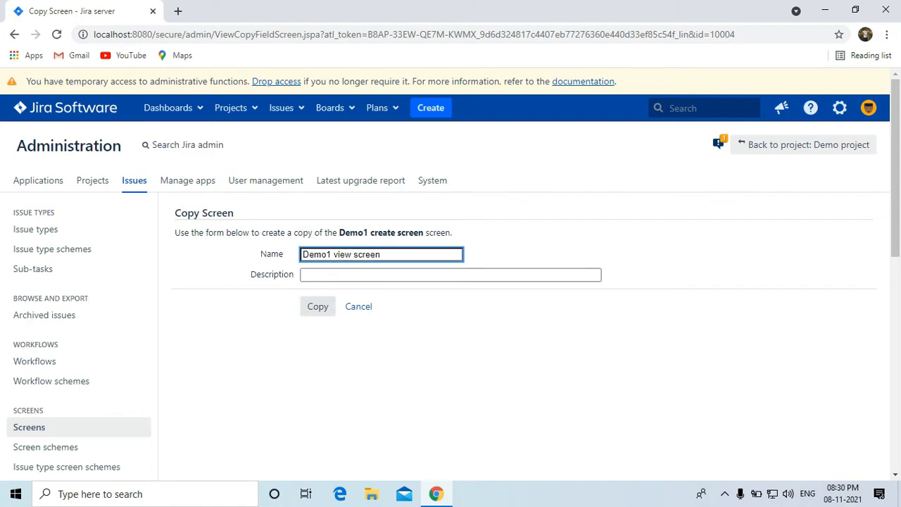
click(317, 307)
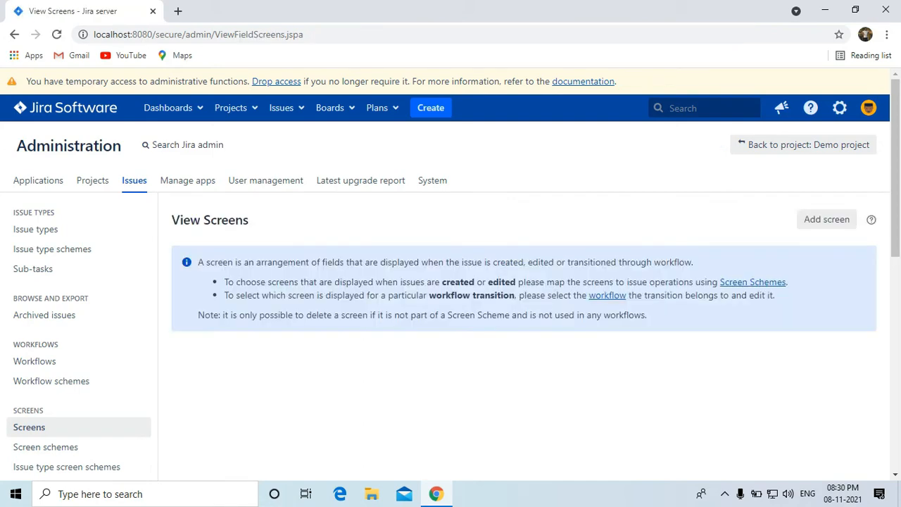
scroll(652, 352, down, 3)
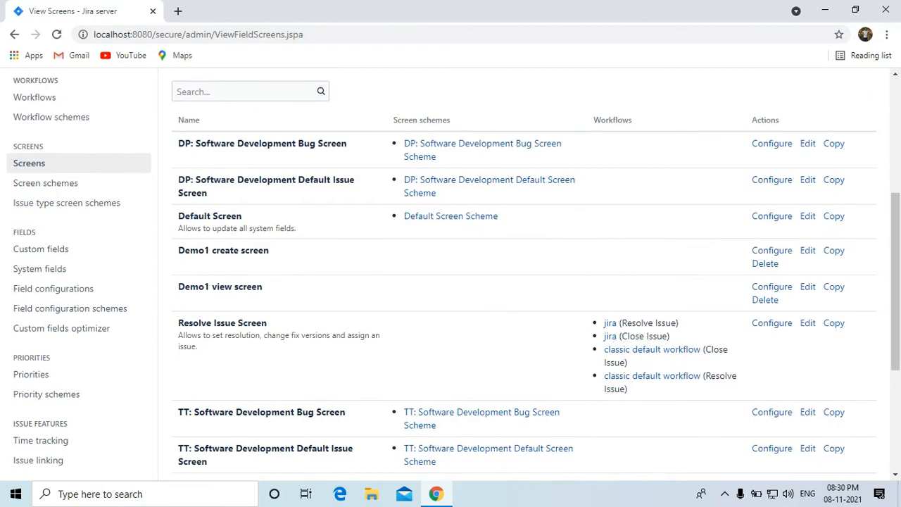
scroll(610, 258, down, 1)
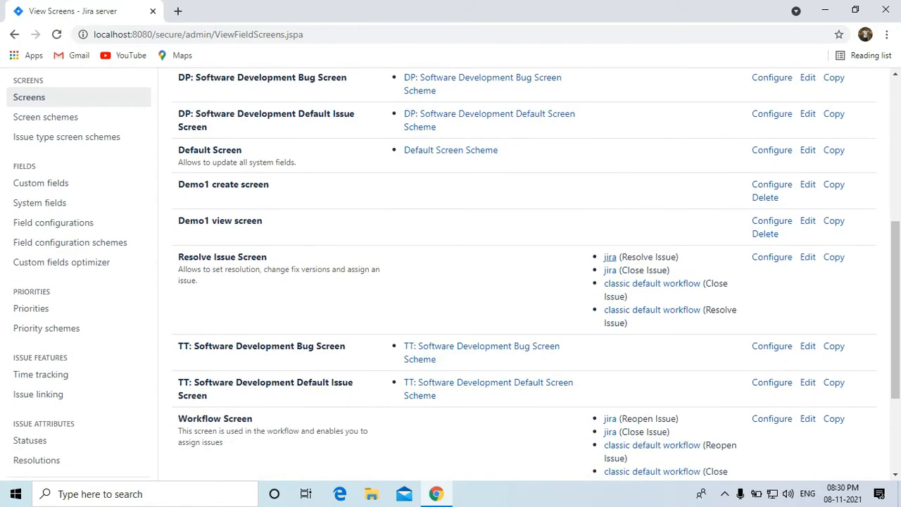
scroll(833, 221, up, 5)
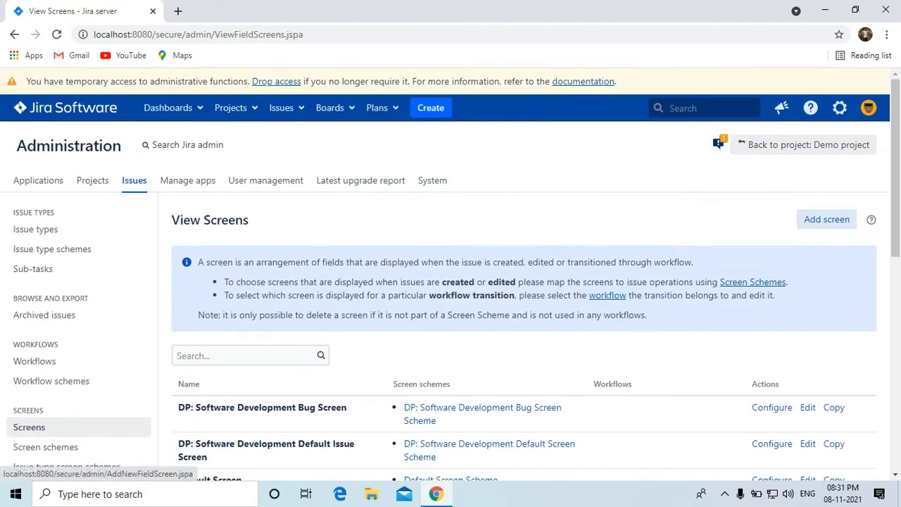
Create a new screen named 'Demo 1 edit screen'.
click(836, 219)
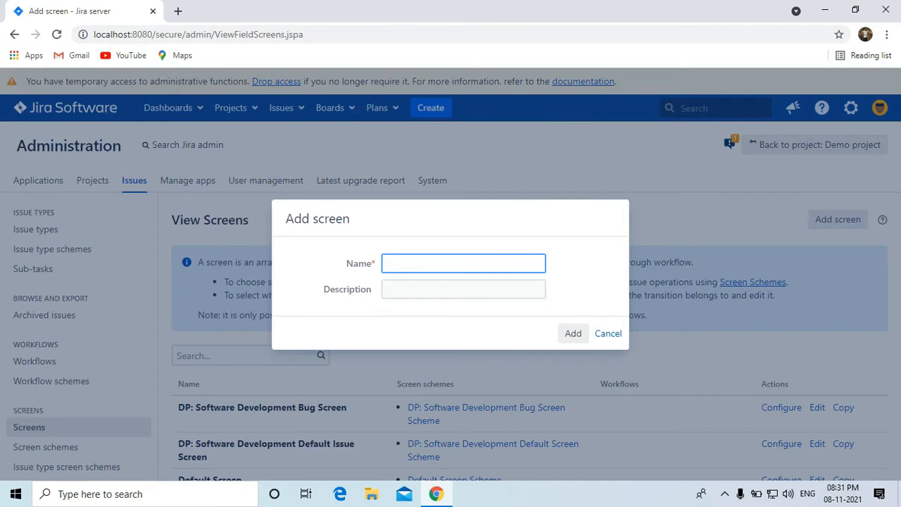
text(Demo )
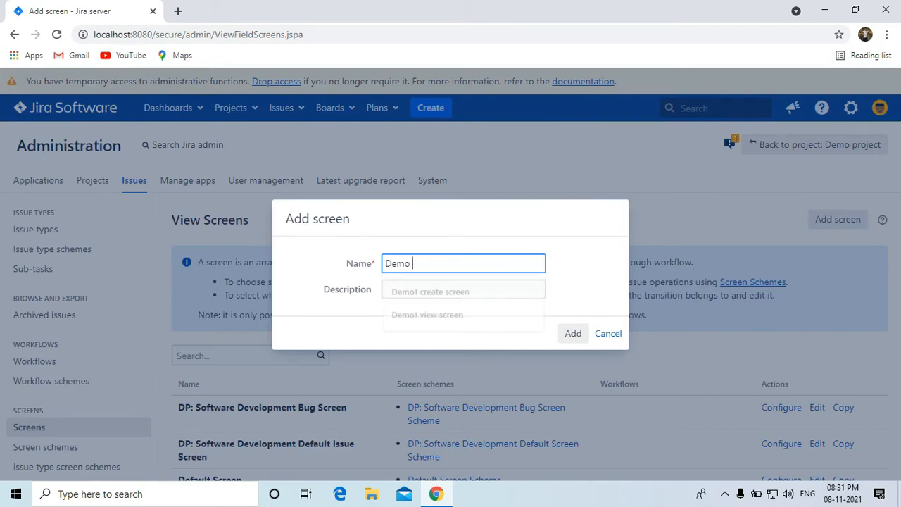
text(1 edi)
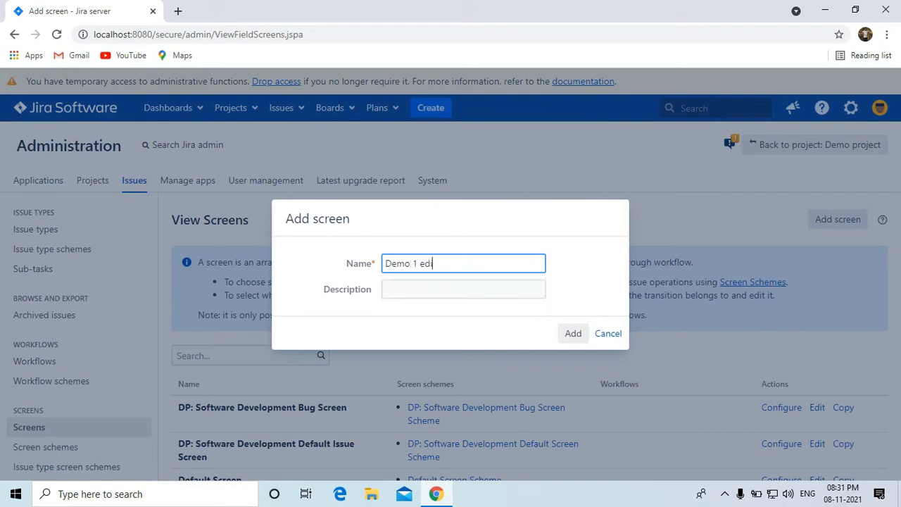
text(t screen)
key(Return)
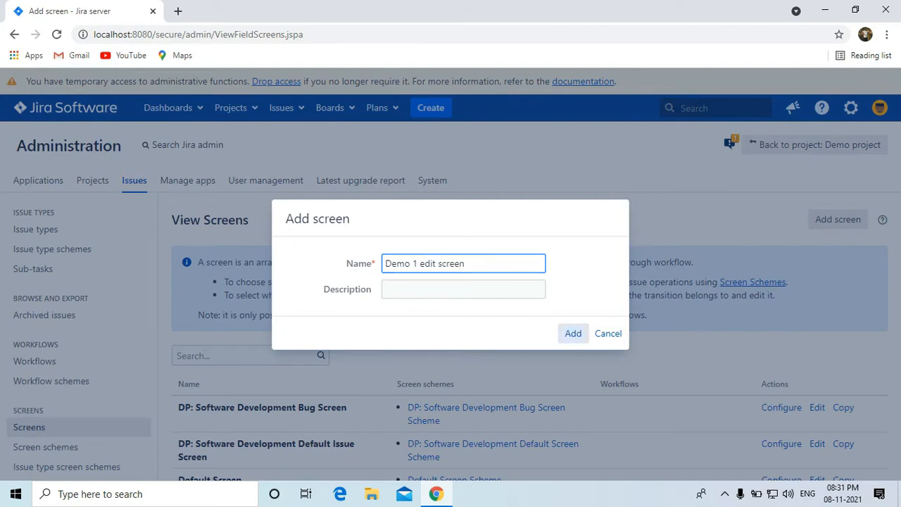
Add the Cust Name field to the Demo 1 edit screen.
scroll(451, 274, down, 1)
click(504, 288)
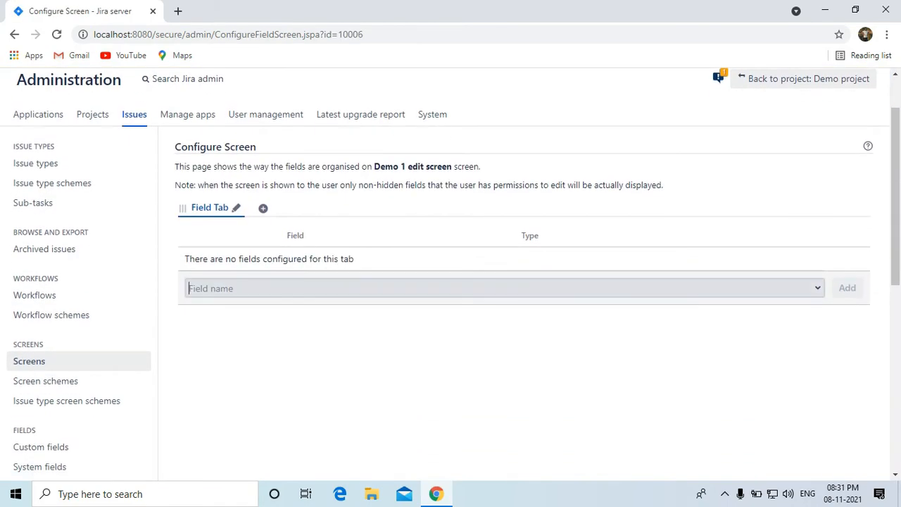
text(cust)
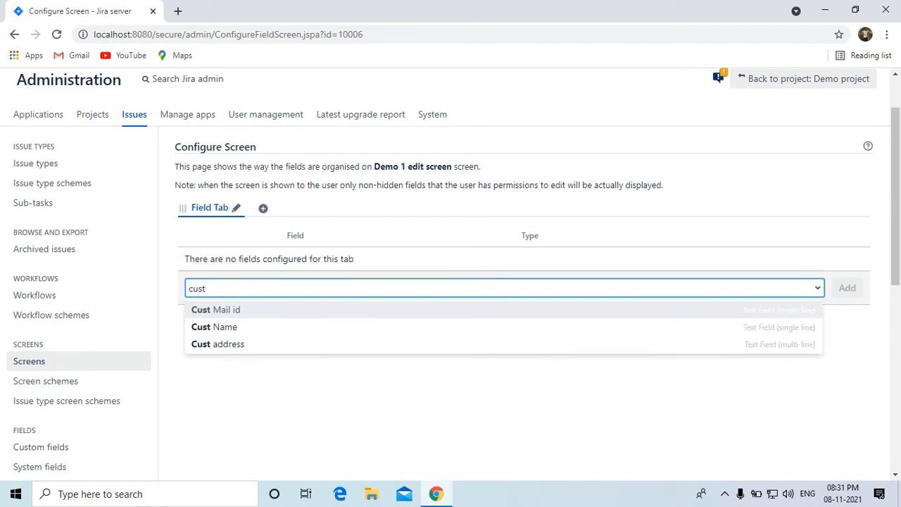
key(Down)
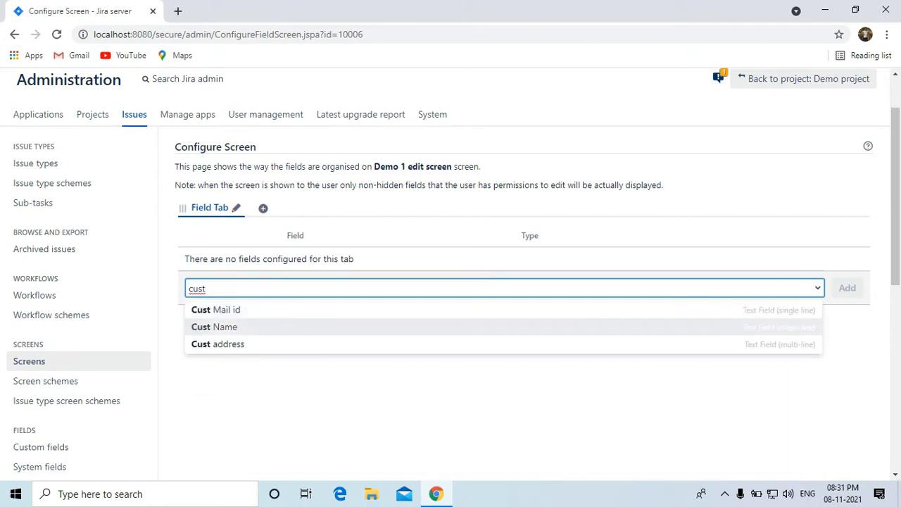
key(Return)
key(Return)
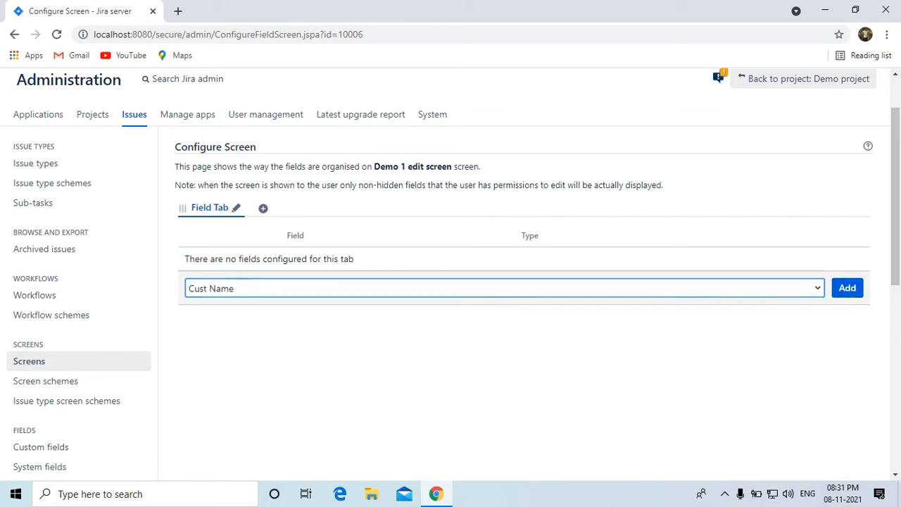
scroll(71, 381, down, 1)
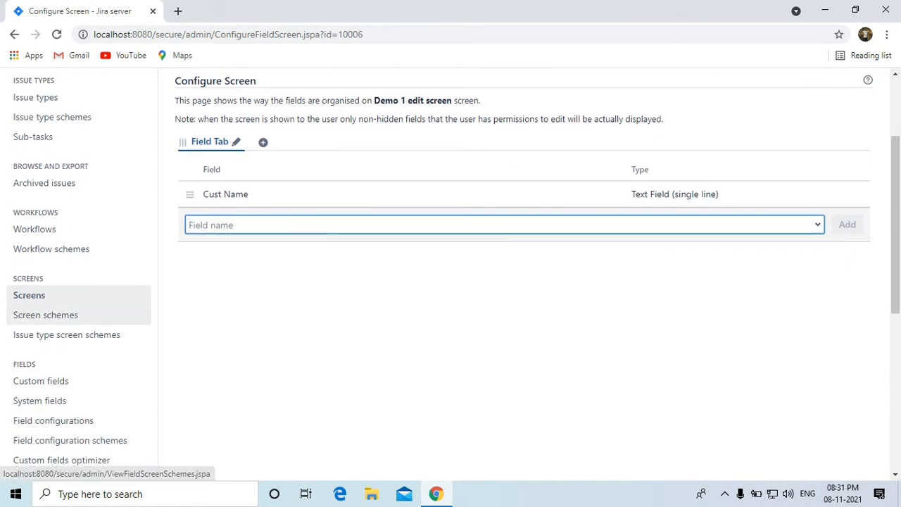
click(45, 314)
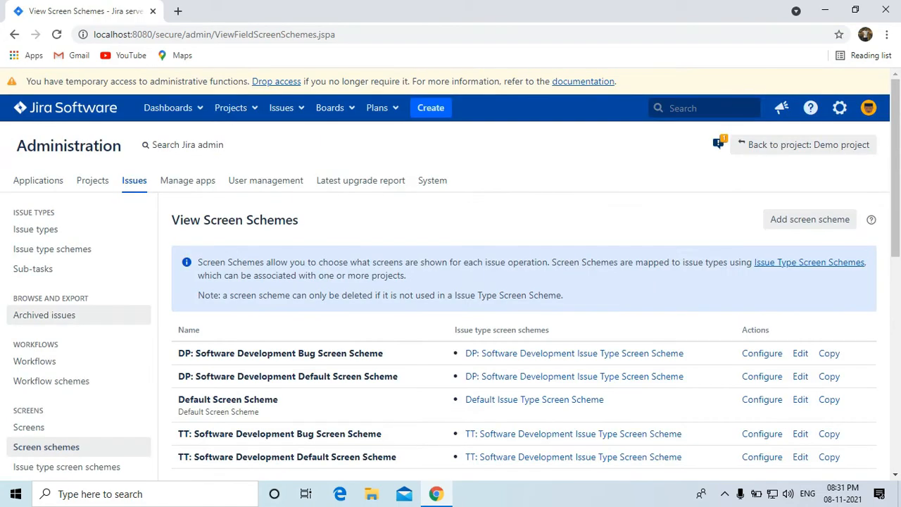
Move through the admin sidebar's Screens and Issue type screen schemes pages to Screen schemes.
scroll(70, 361, down, 1)
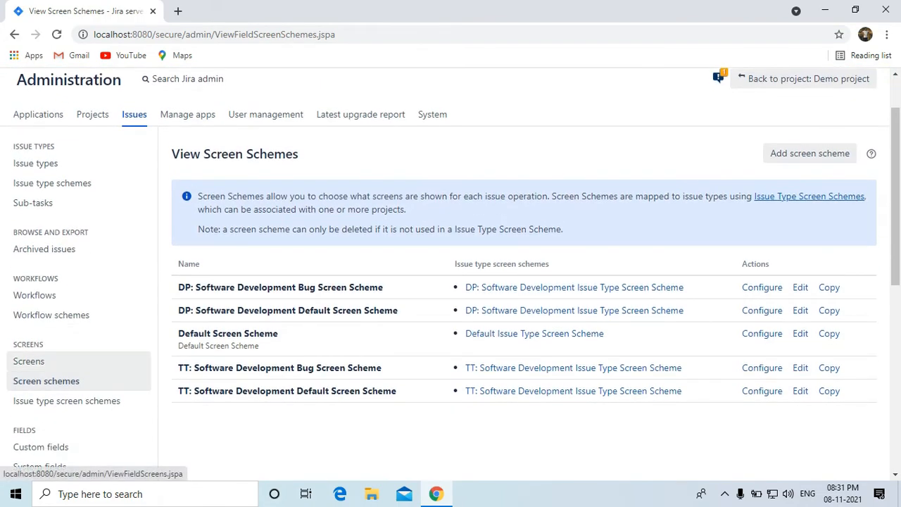
click(28, 361)
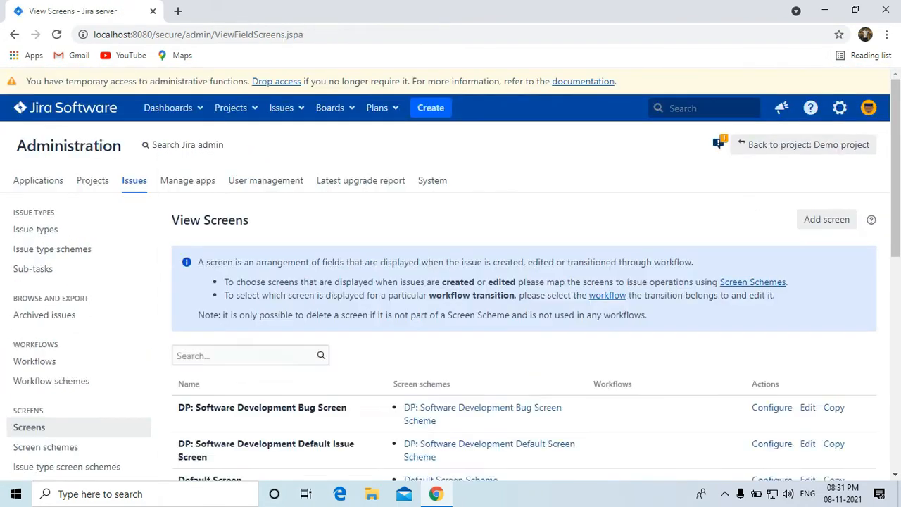
scroll(450, 274, down, 3)
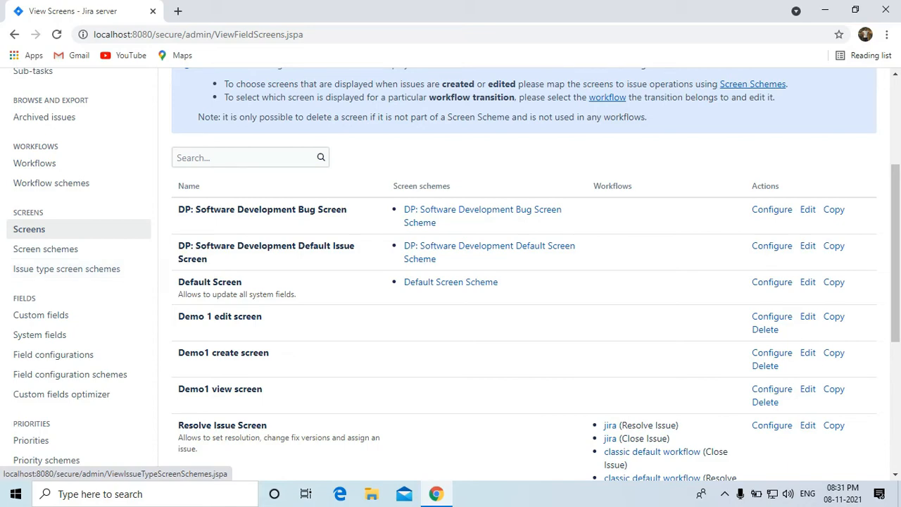
click(66, 268)
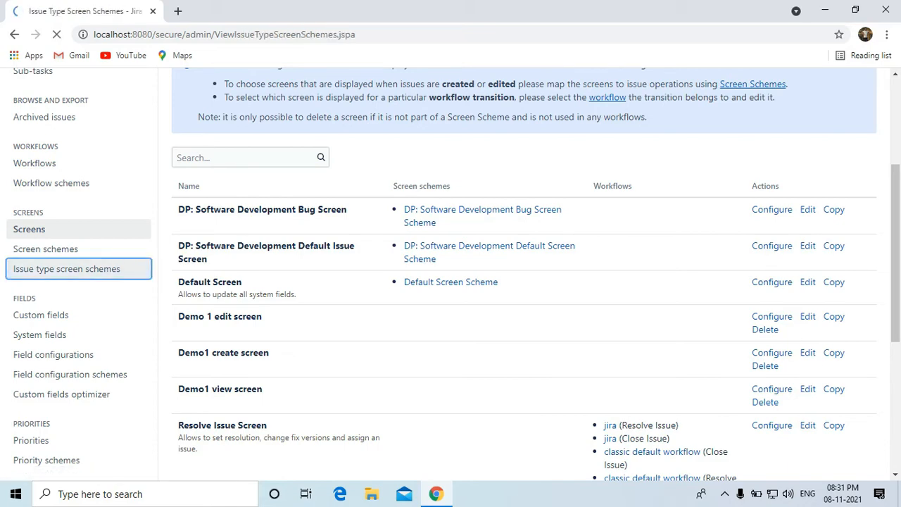
scroll(44, 314, down, 2)
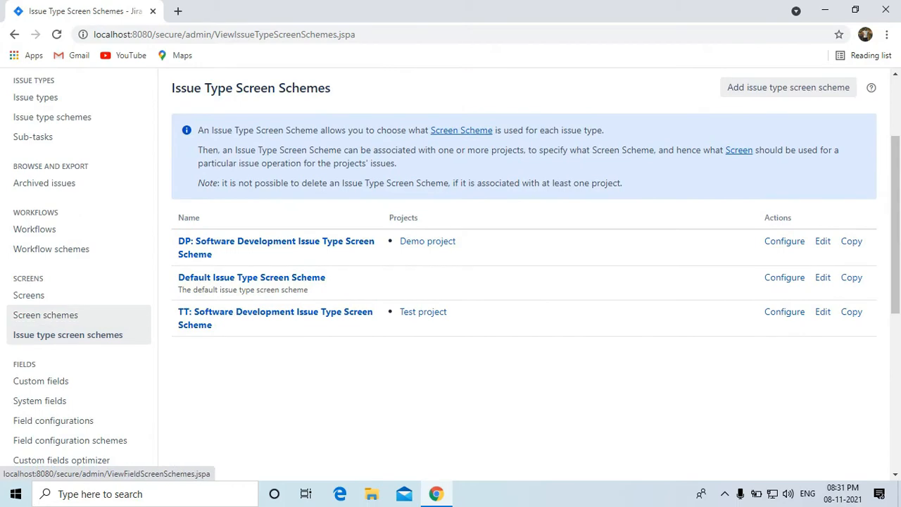
click(43, 314)
Add screen scheme 'Demo 1 screen schme' with Default Screen as its default screen.
click(809, 219)
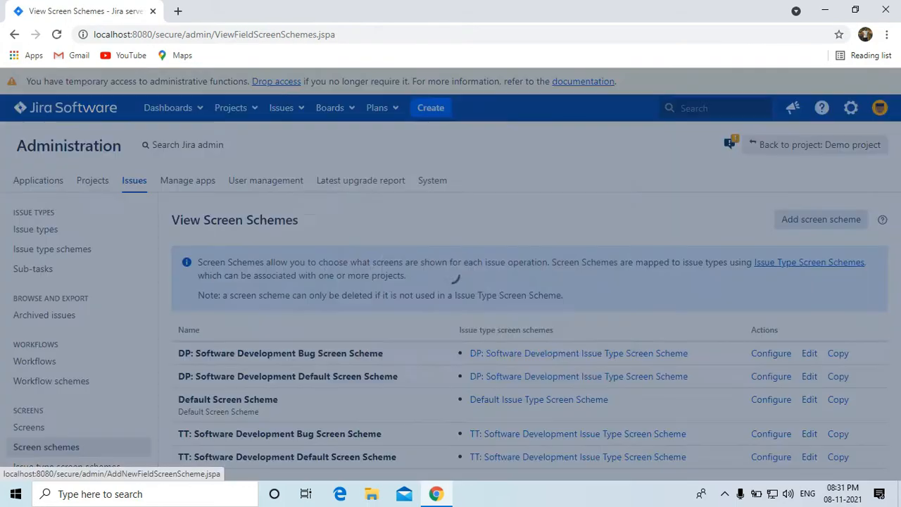
text(D)
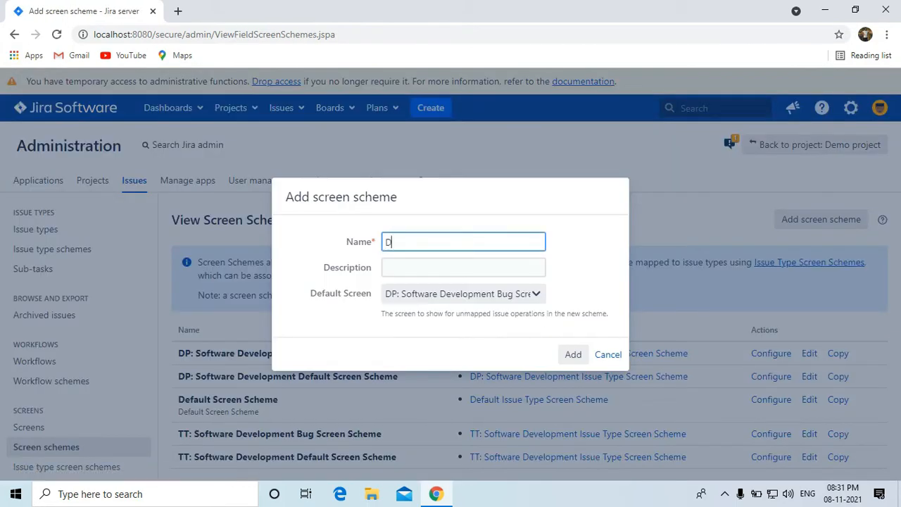
text(emo 1 screen schme)
click(463, 294)
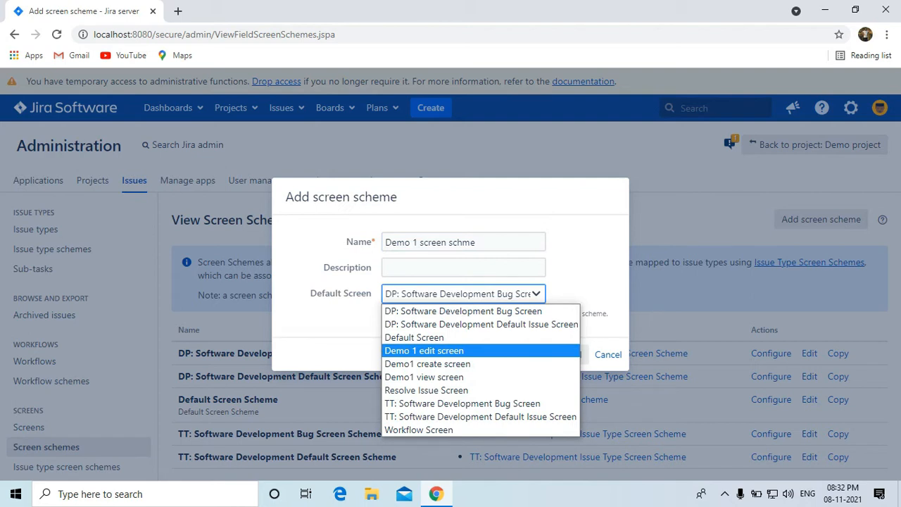
click(415, 338)
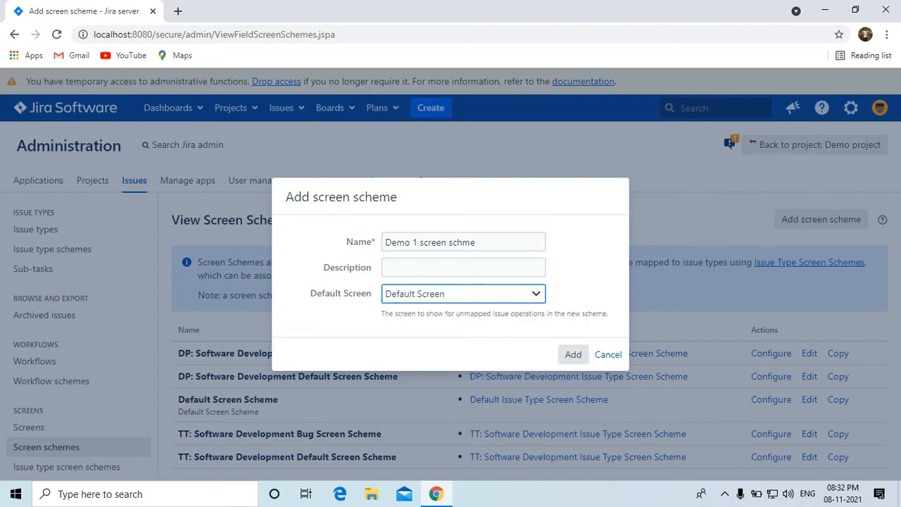
click(573, 354)
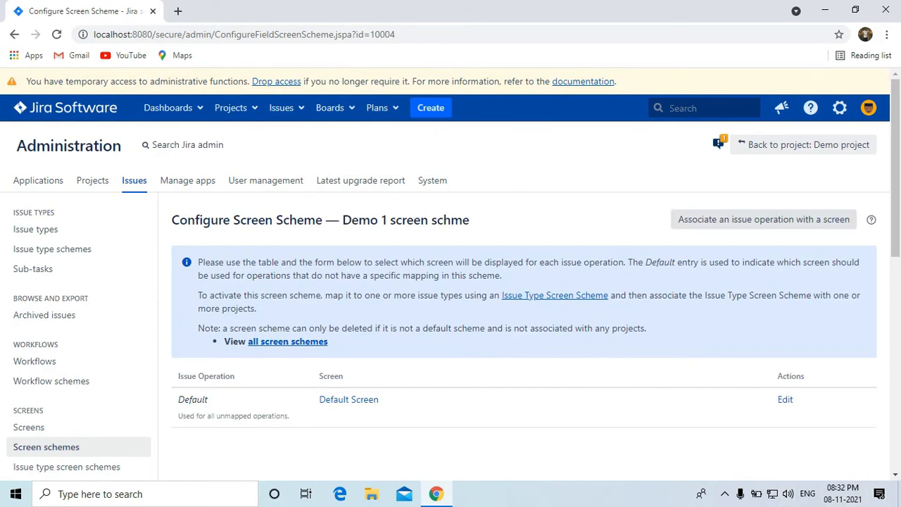
Map the Create Issue operation to the Demo1 create screen.
click(763, 218)
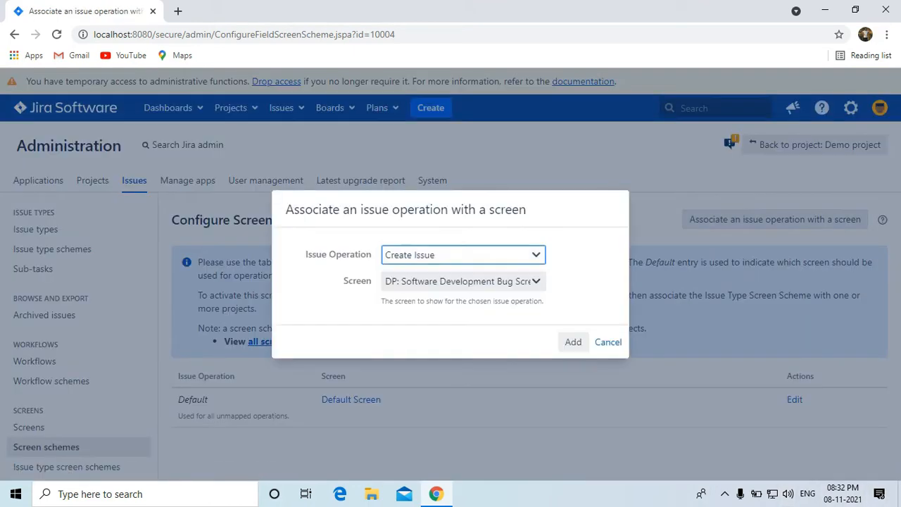
click(464, 281)
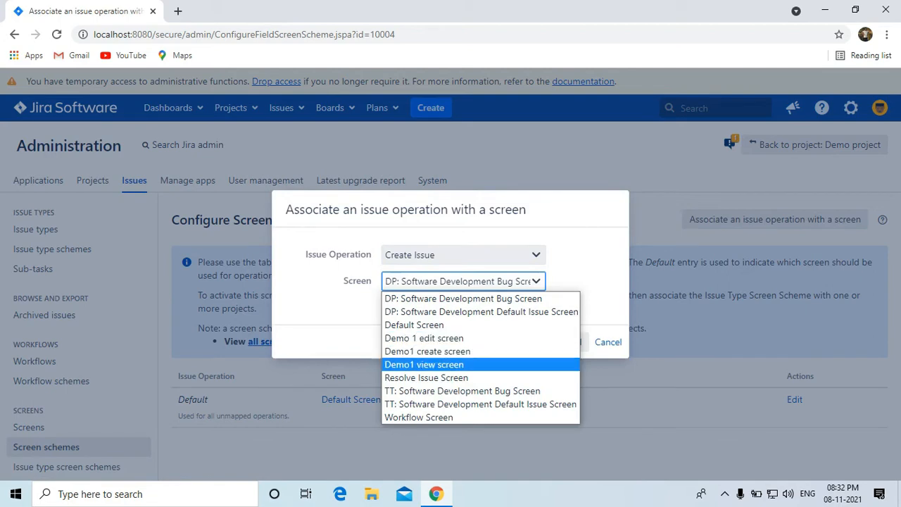
click(437, 352)
click(573, 342)
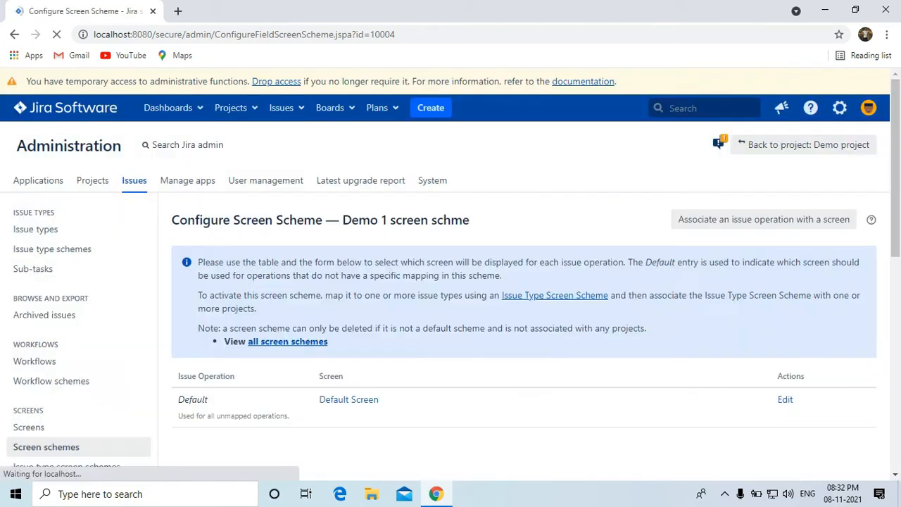
scroll(451, 281, down, 1)
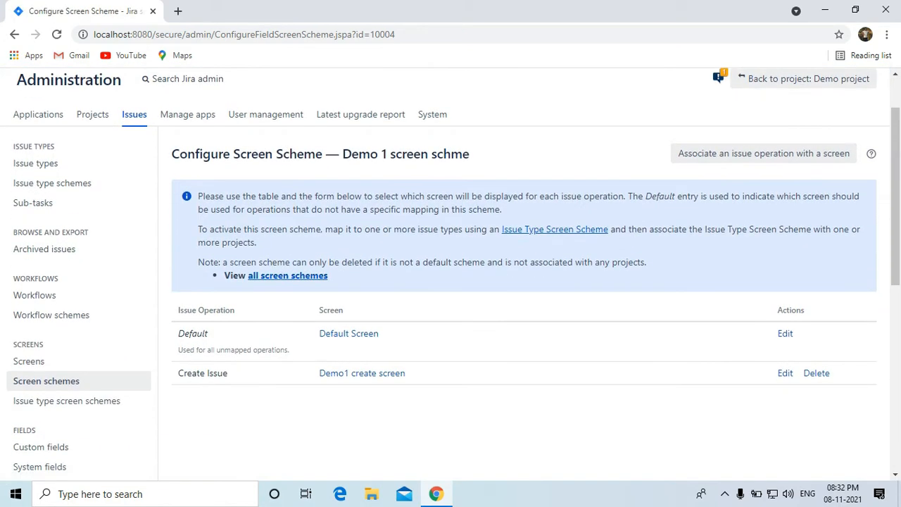
Map the Edit Issue operation to the Demo 1 edit screen.
click(770, 153)
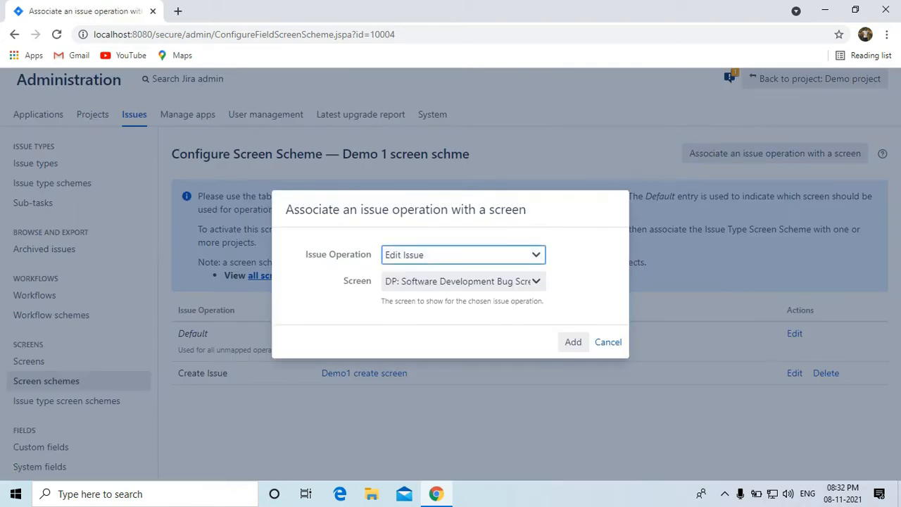
click(463, 282)
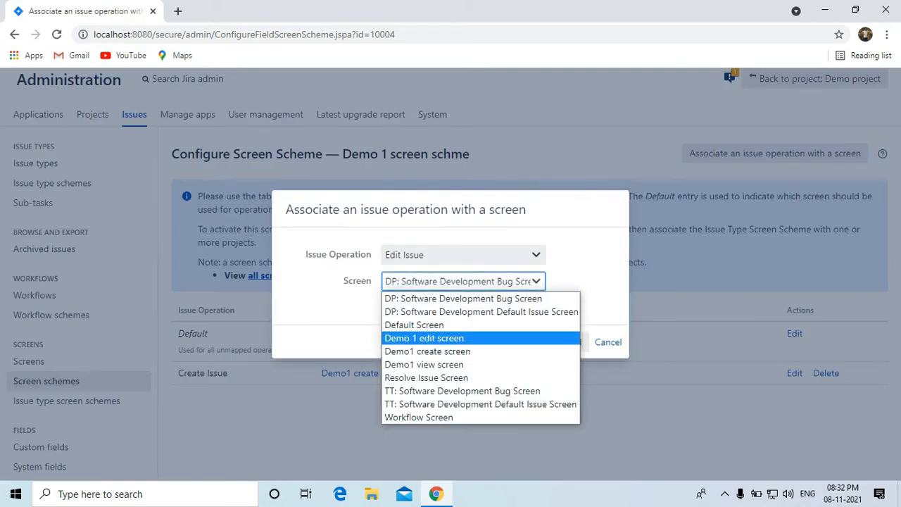
click(424, 338)
click(571, 342)
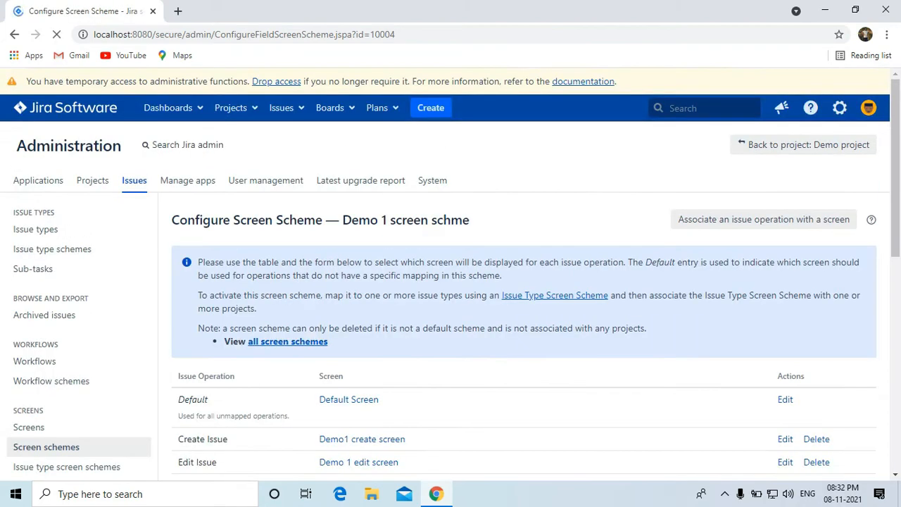
scroll(451, 282, down, 2)
Map the View Issue operation to the Demo1 view screen, then return to the screens list.
click(774, 87)
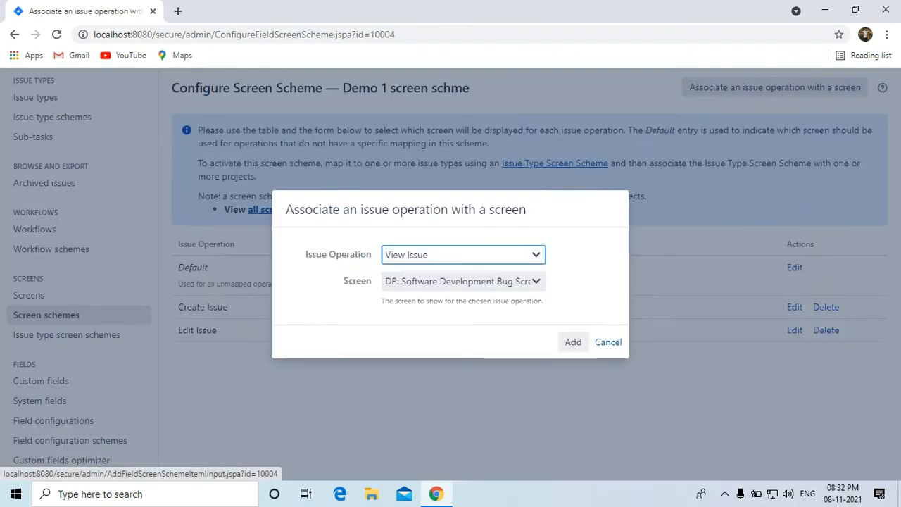
click(463, 282)
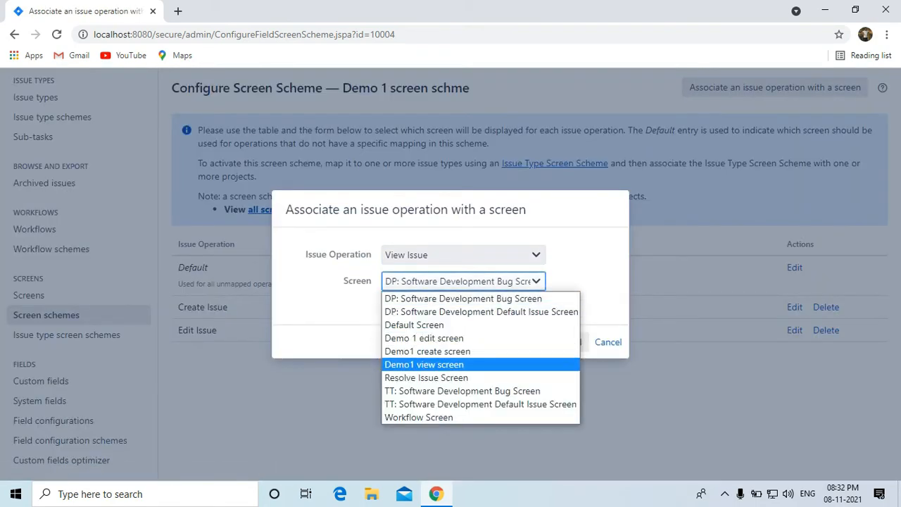
click(424, 364)
click(572, 342)
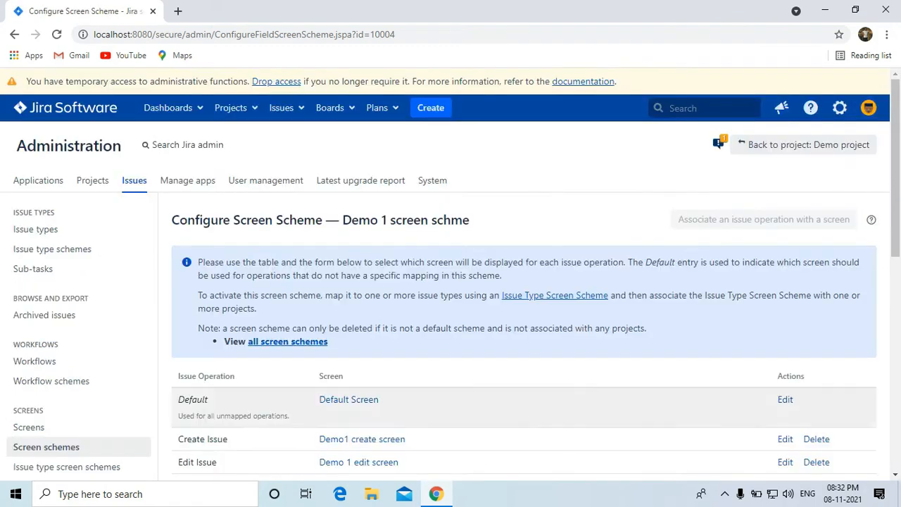
scroll(450, 281, down, 2)
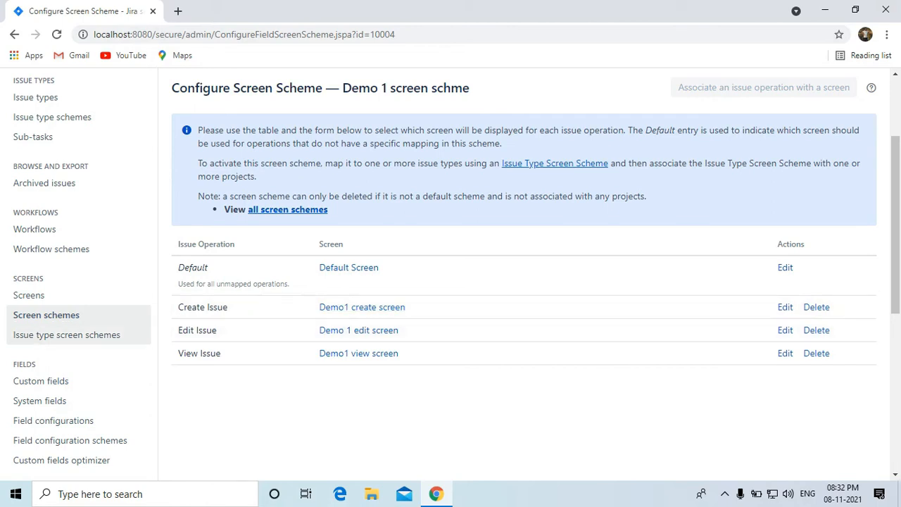
click(46, 315)
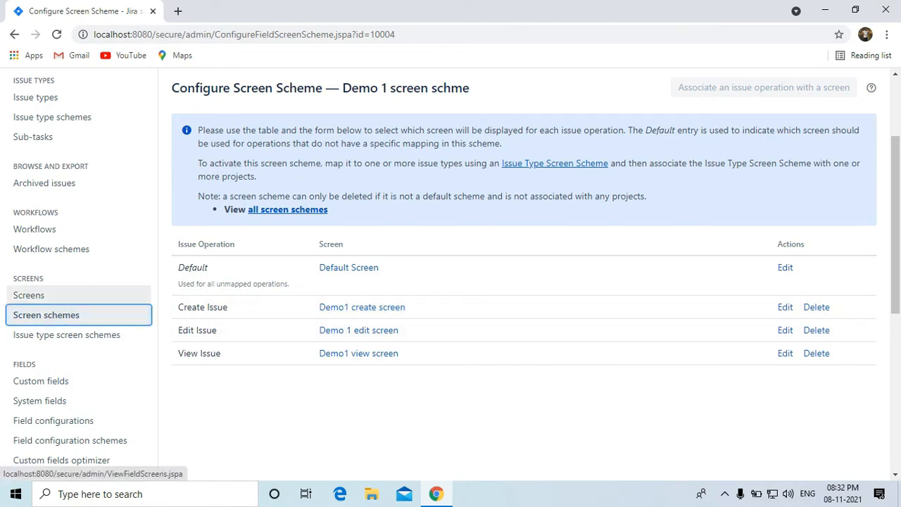
click(28, 295)
scroll(28, 296, down, 3)
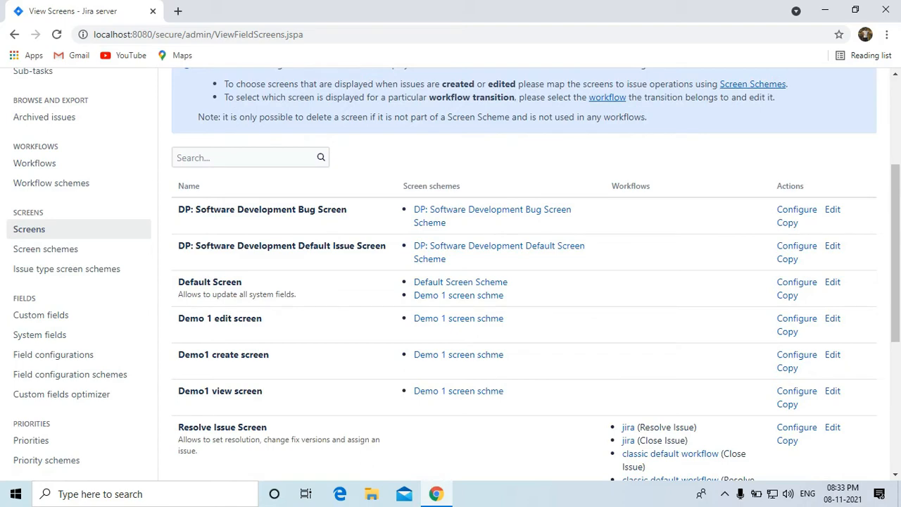
Add issue type screen scheme 'Demo project issue type screen scheme' using Demo 1 screen schme.
click(67, 268)
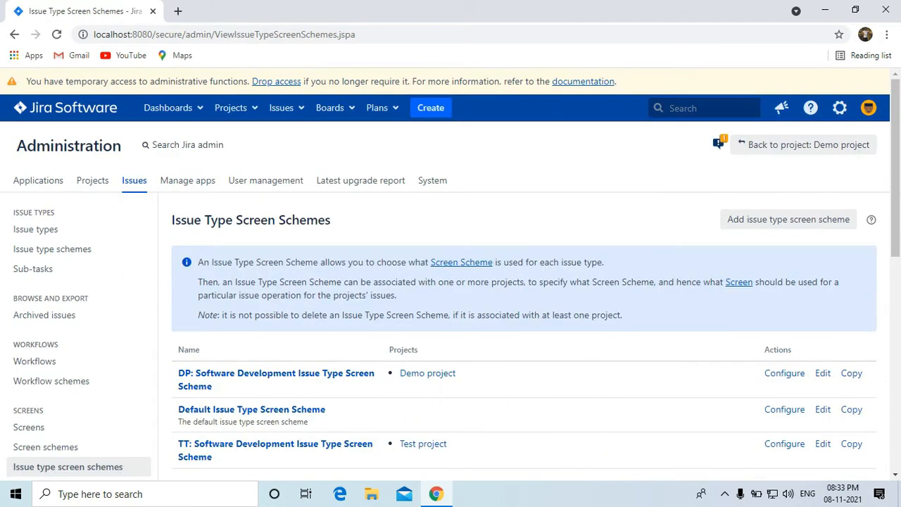
click(800, 219)
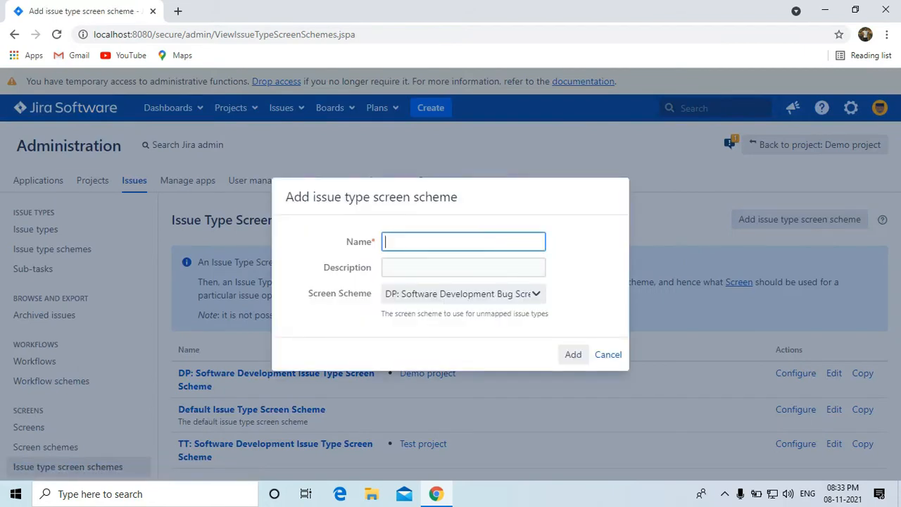
text(Demo project issue type)
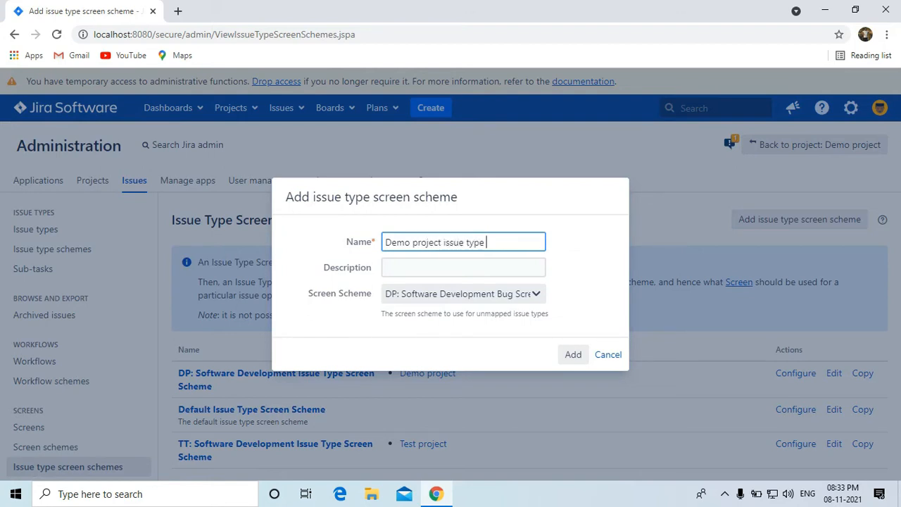
text( screen scheme)
click(464, 294)
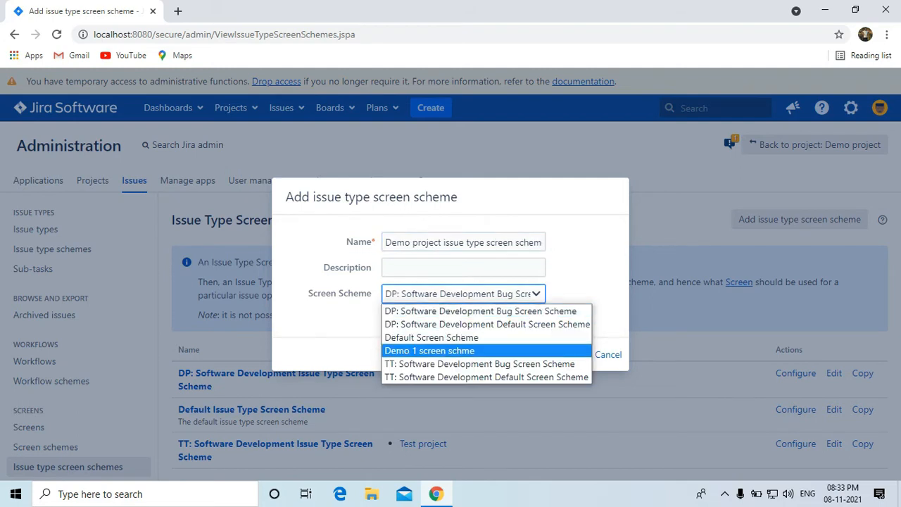
key(Return)
key(Return)
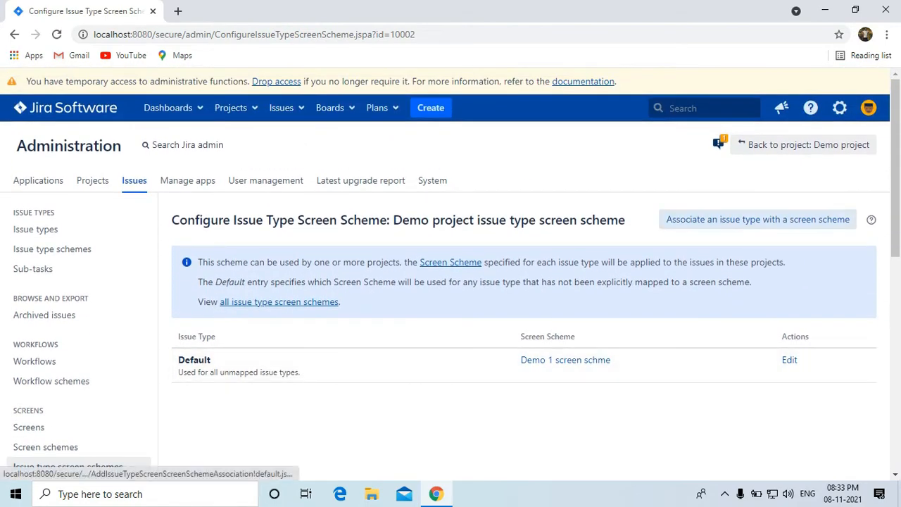
Associate the Demo1 issue type with Demo 1 screen schme and review the mappings.
click(758, 220)
click(463, 263)
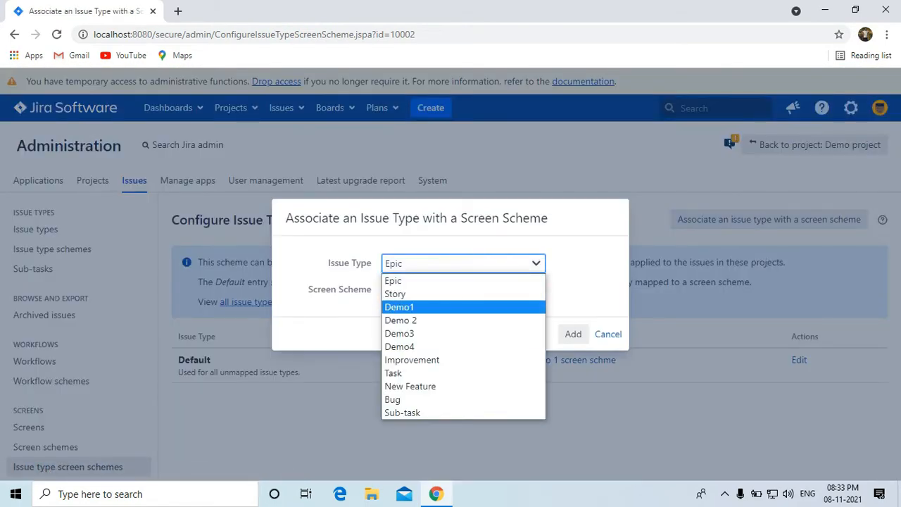
click(399, 307)
click(463, 290)
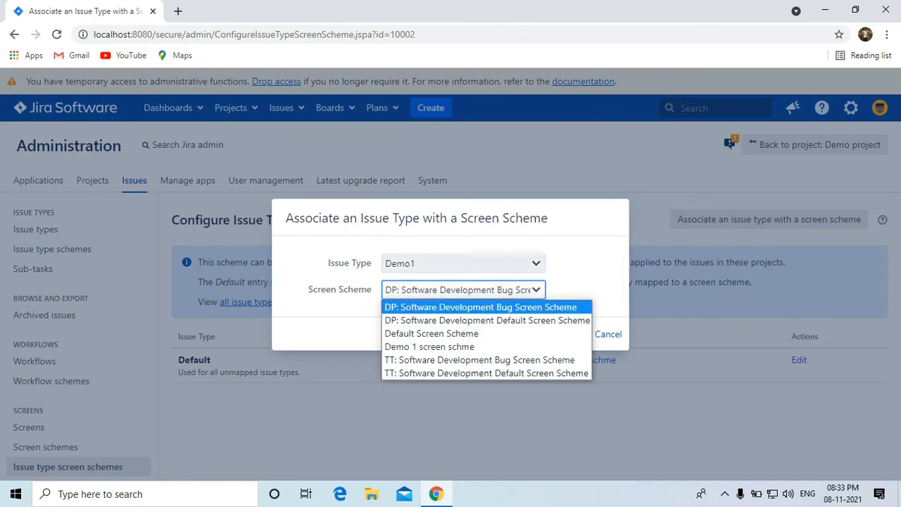
click(429, 347)
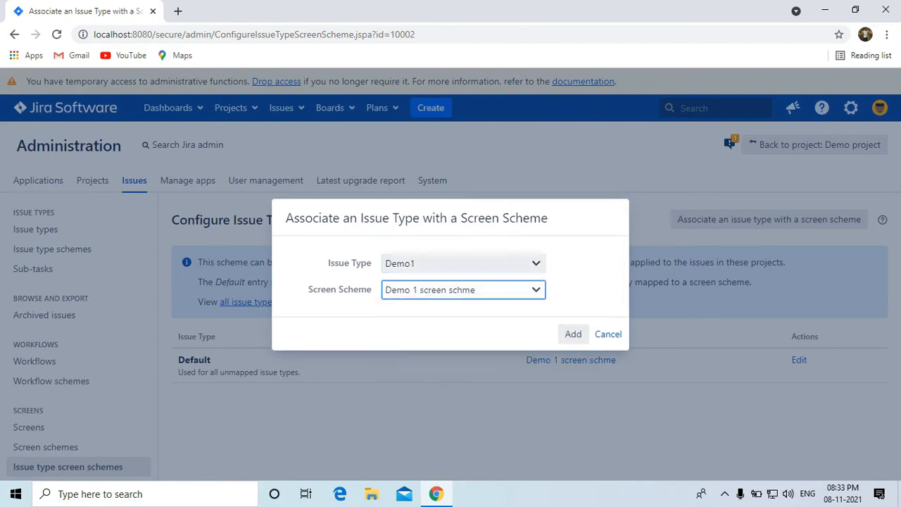
click(573, 333)
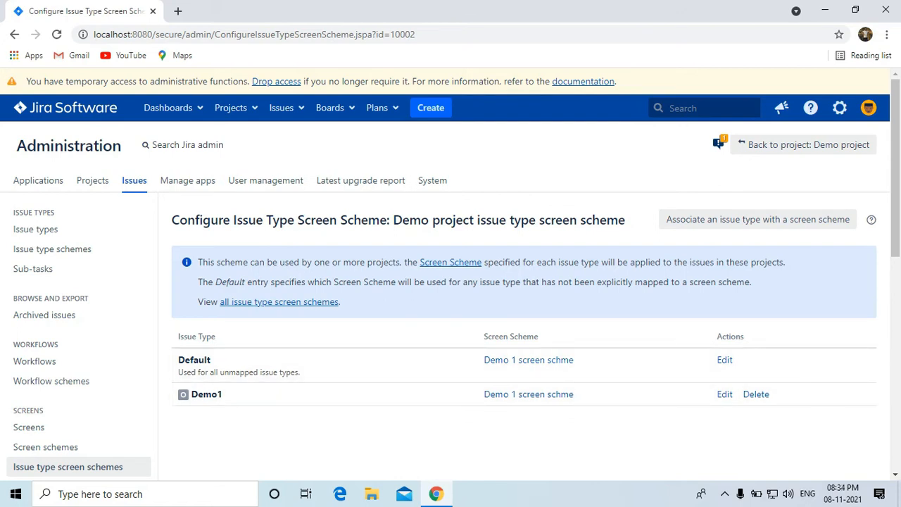
scroll(451, 274, down, 2)
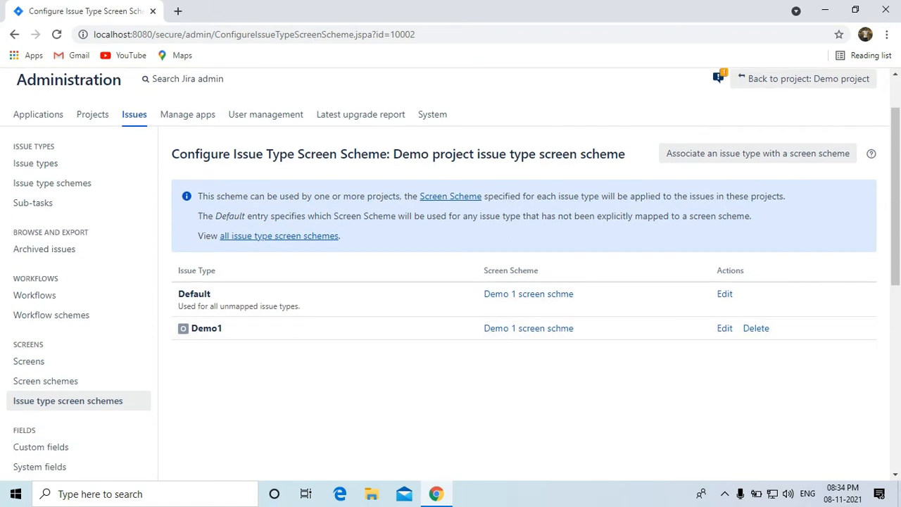
scroll(450, 328, down, 2)
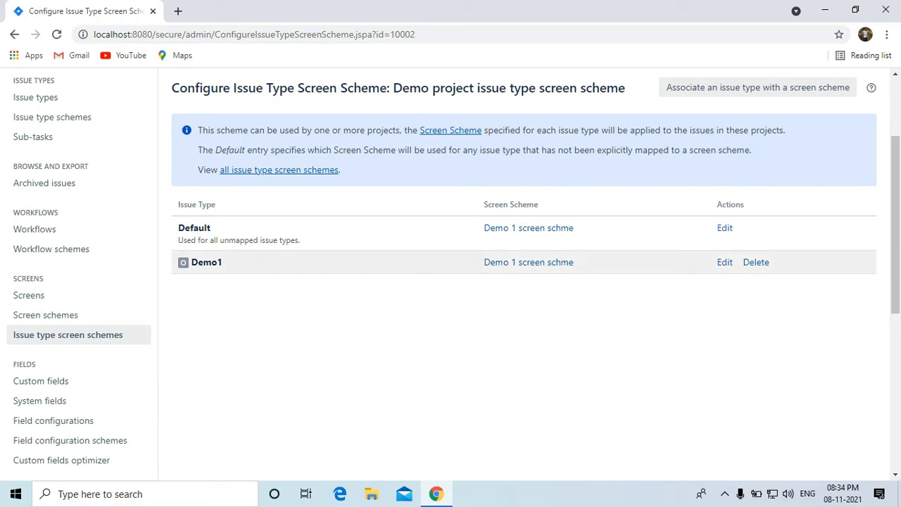
scroll(451, 281, up, 2)
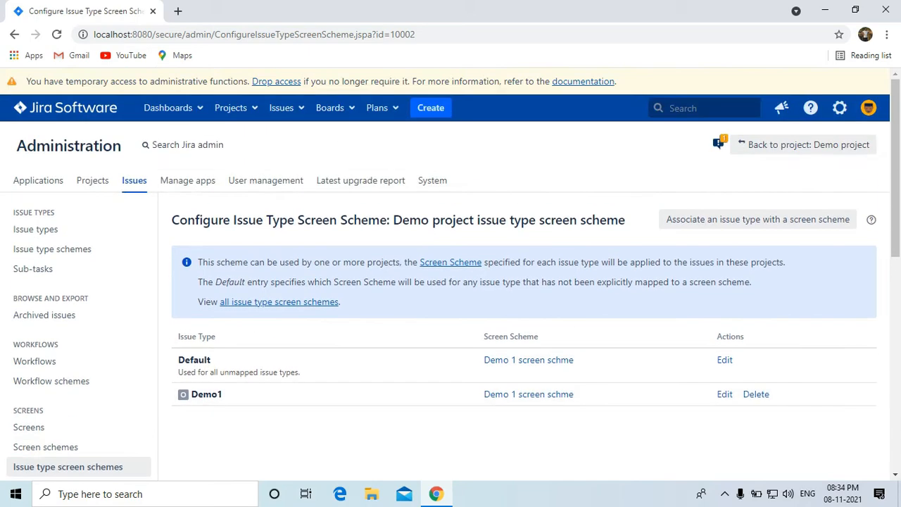
scroll(79, 400, down, 2)
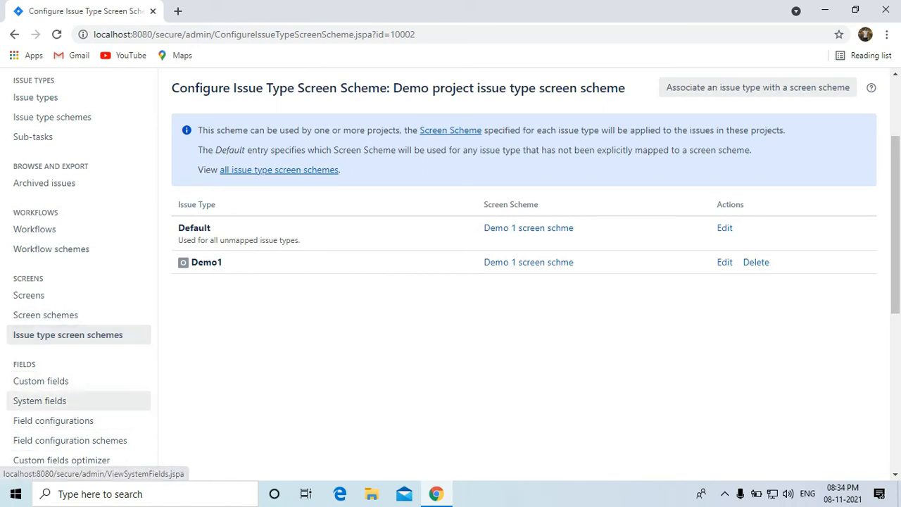
scroll(79, 381, up, 2)
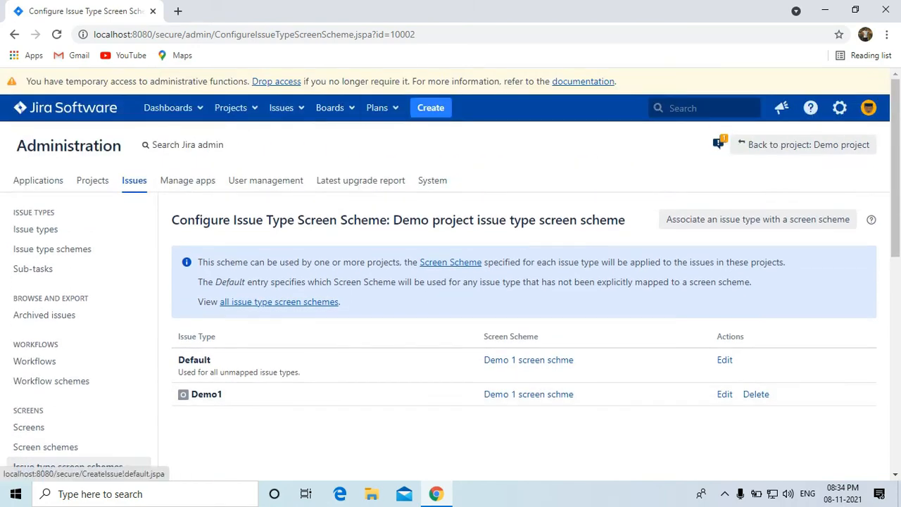
scroll(53, 259, down, 2)
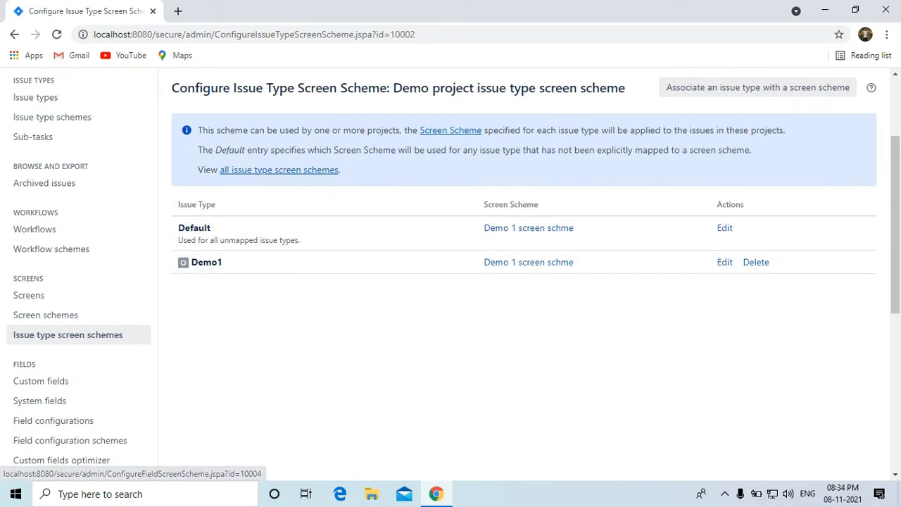
scroll(235, 107, up, 2)
click(232, 108)
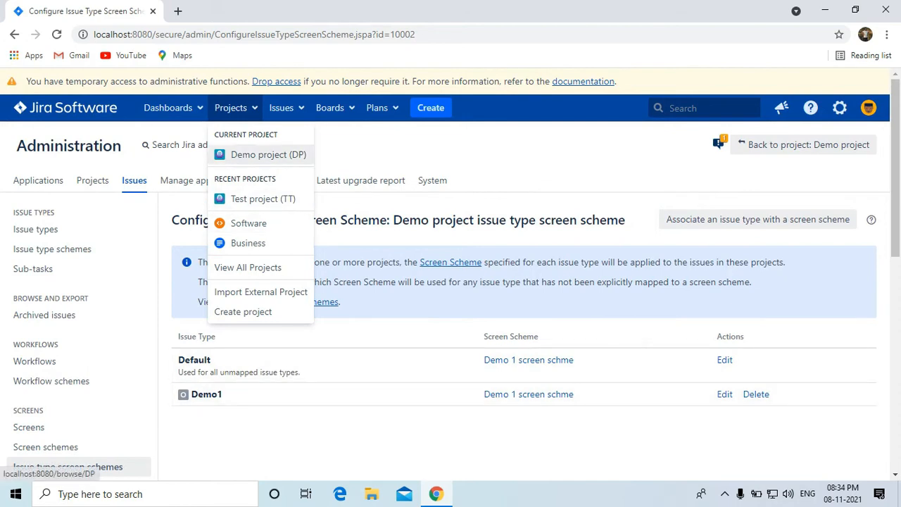
Go to Demo project (DP) settings and open its Screens scheme page.
click(261, 154)
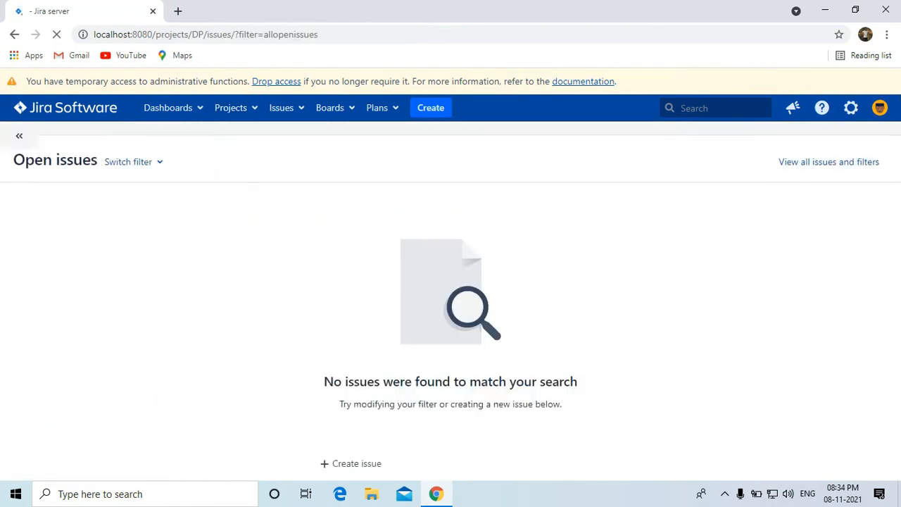
click(62, 464)
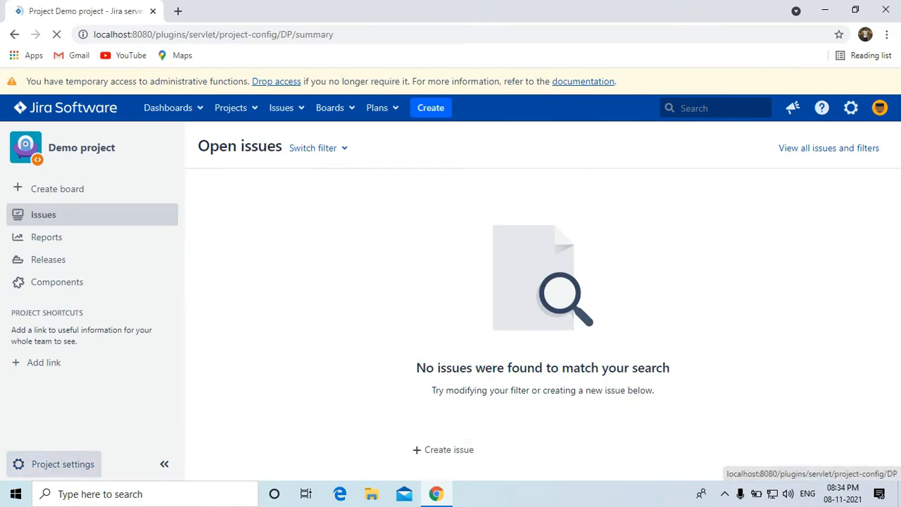
scroll(546, 274, down, 2)
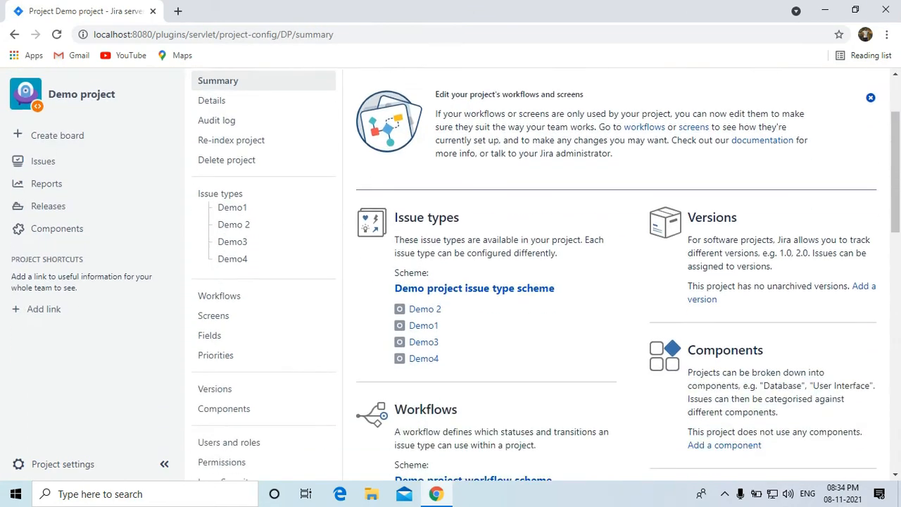
scroll(423, 308, down, 4)
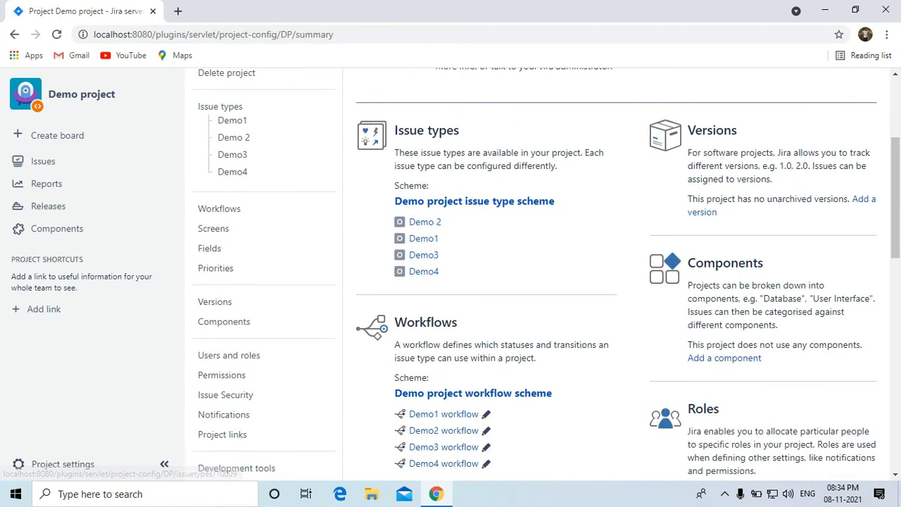
scroll(450, 275, down, 1)
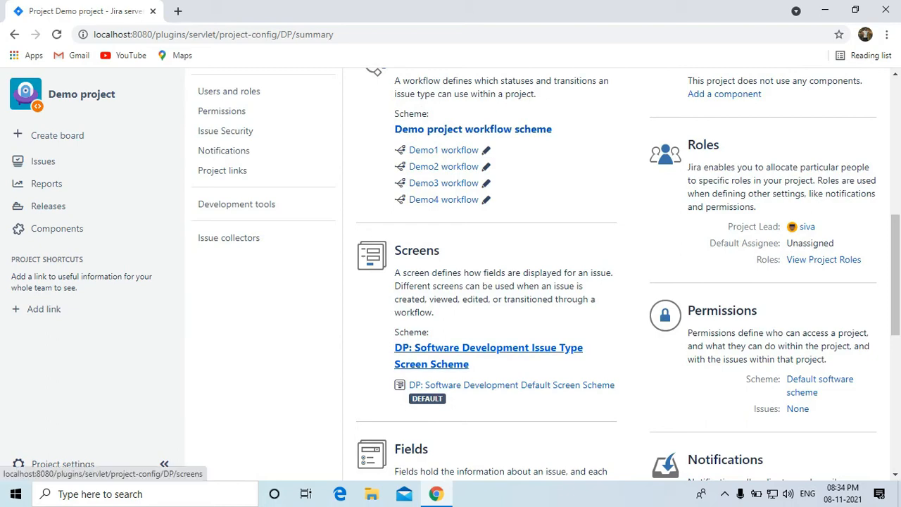
click(489, 348)
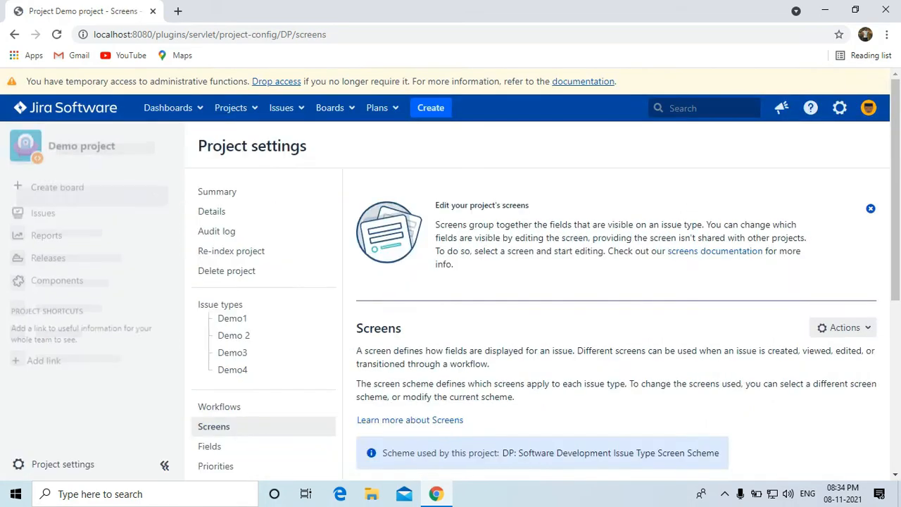
scroll(543, 275, down, 1)
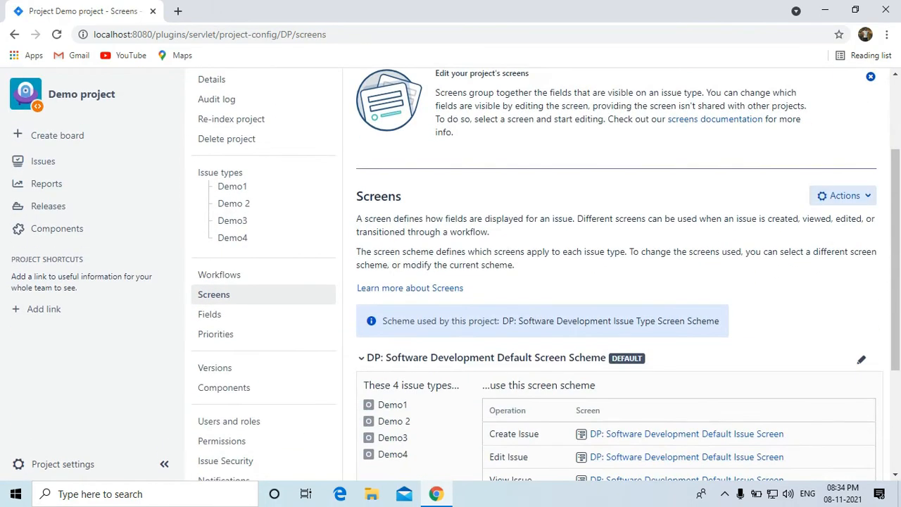
click(844, 196)
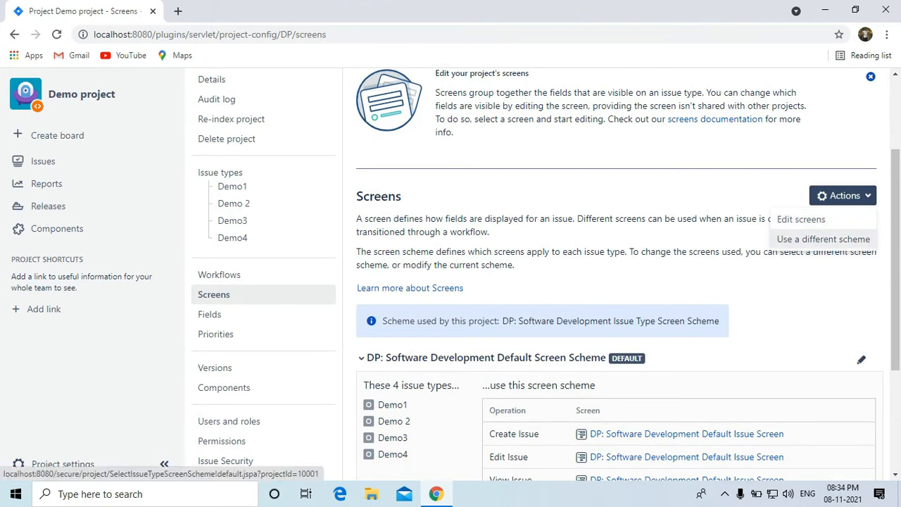
Associate Demo project with the 'Demo project issue type screen scheme'.
click(824, 240)
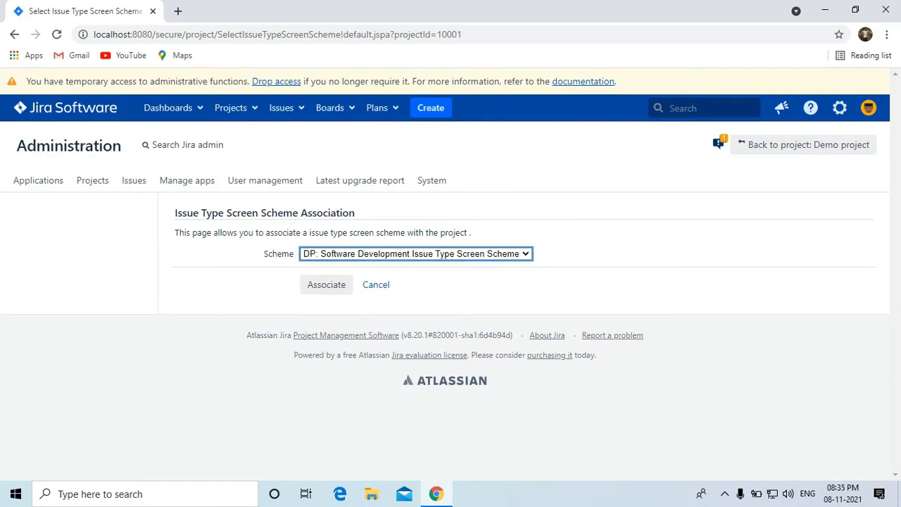
click(415, 254)
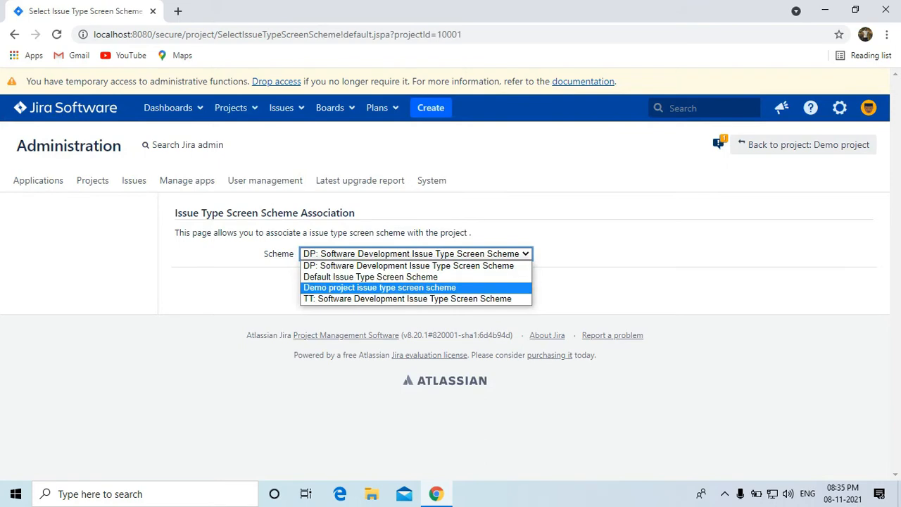
key(Return)
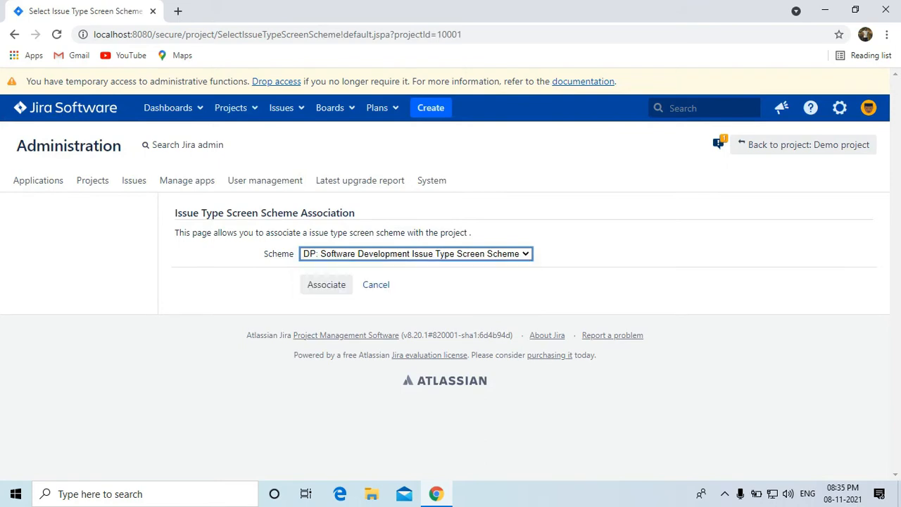
key(Return)
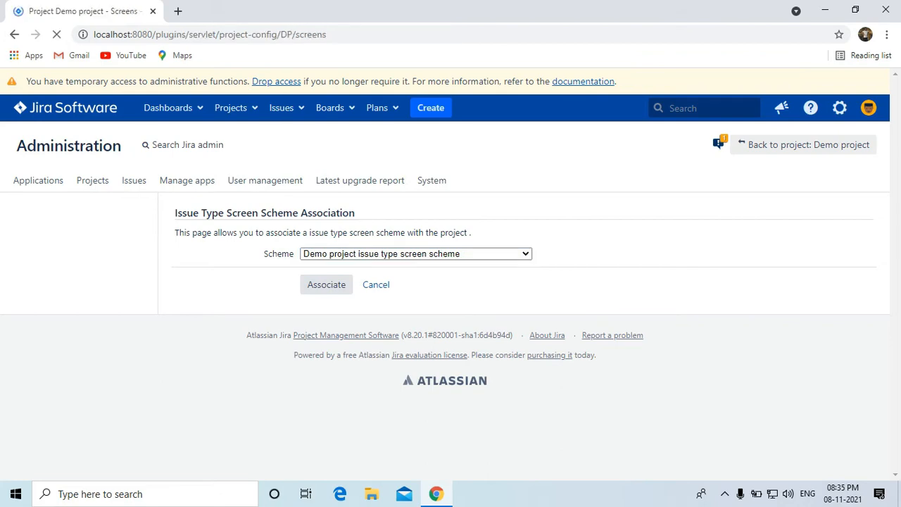
Review the Demo project's settings summary page.
scroll(537, 282, down, 5)
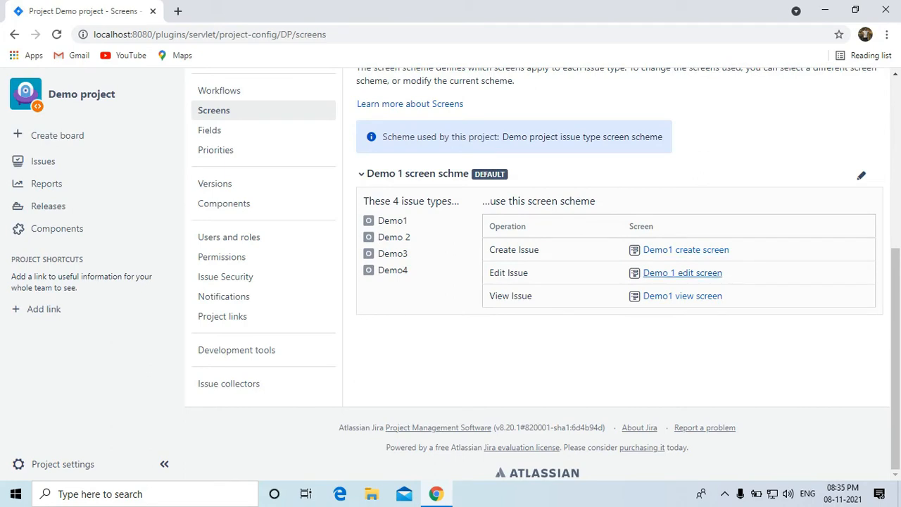
scroll(537, 282, up, 4)
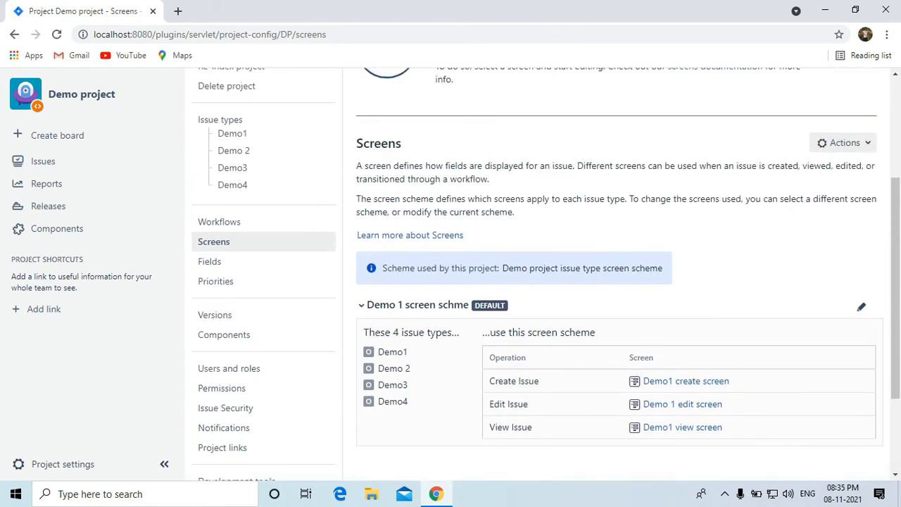
scroll(537, 281, down, 2)
click(62, 463)
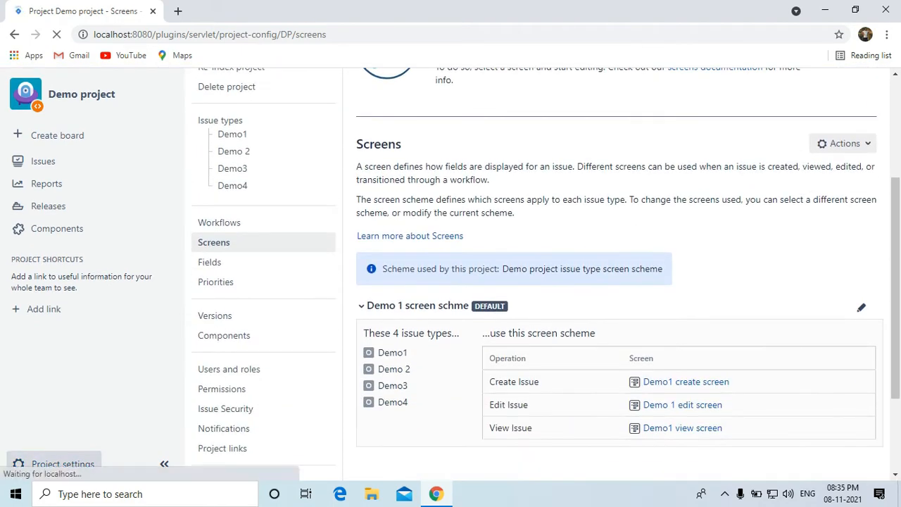
scroll(222, 243, down, 5)
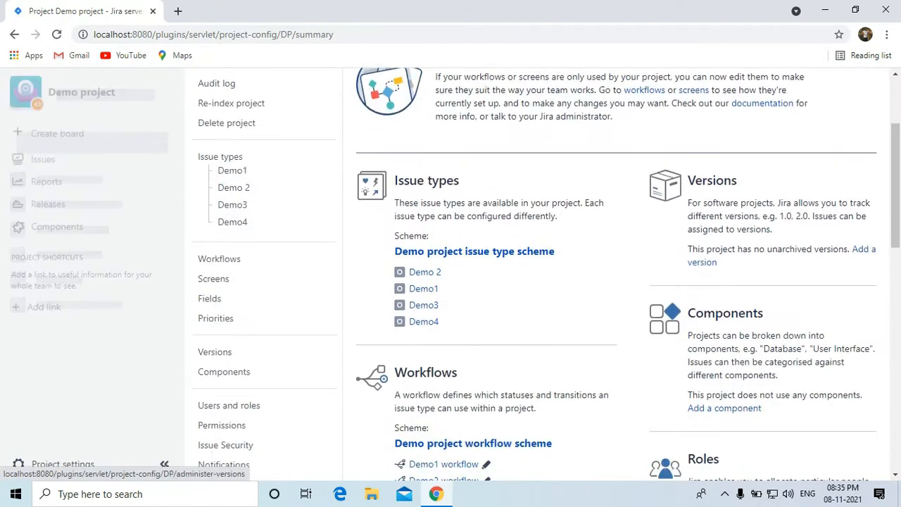
scroll(221, 243, down, 3)
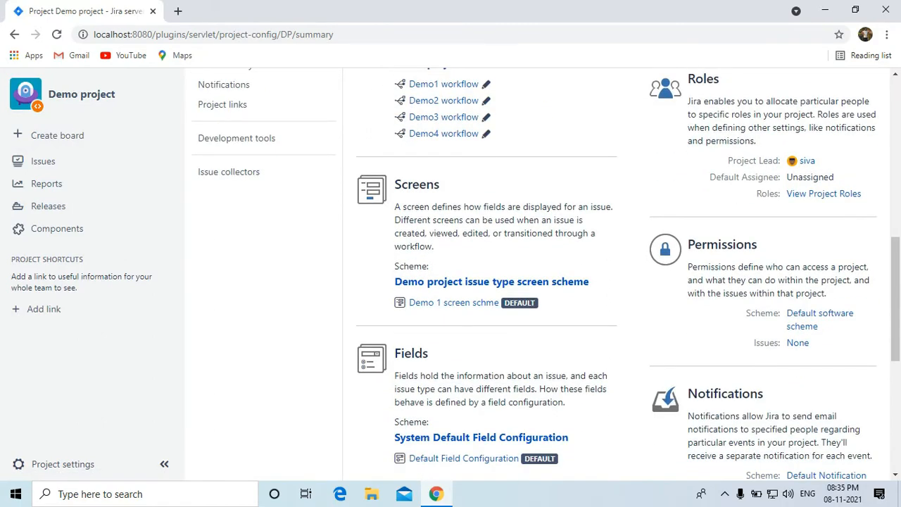
scroll(538, 275, down, 1)
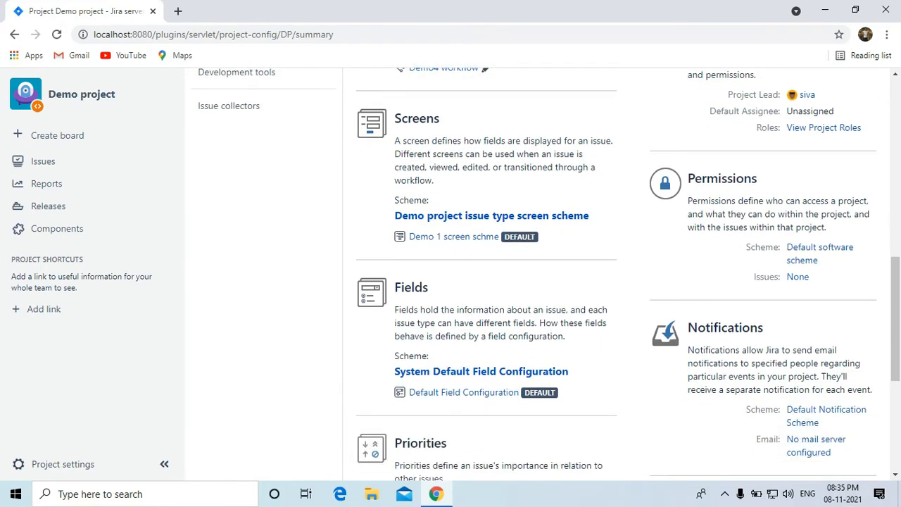
scroll(539, 274, up, 9)
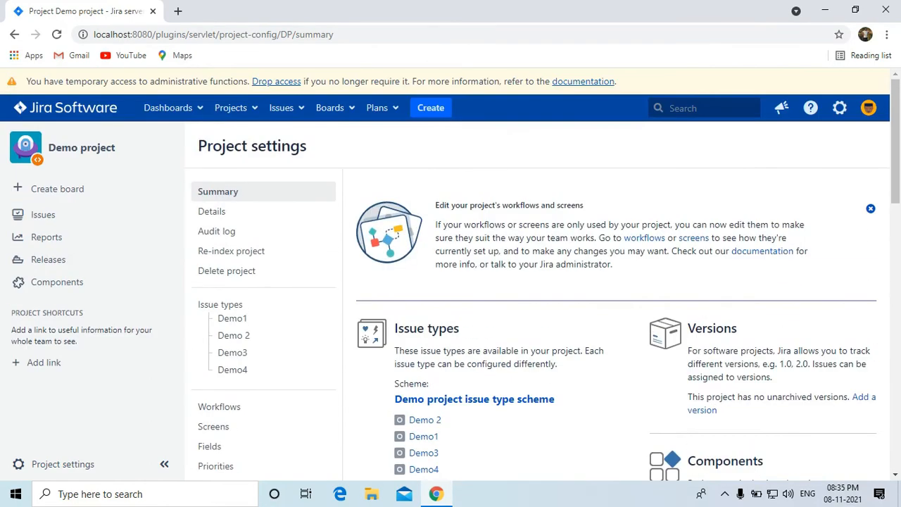
Open Create Issue for a Demo1 issue and check the Cust Name, Cust address, Gender and Cust Mail id fields.
click(430, 108)
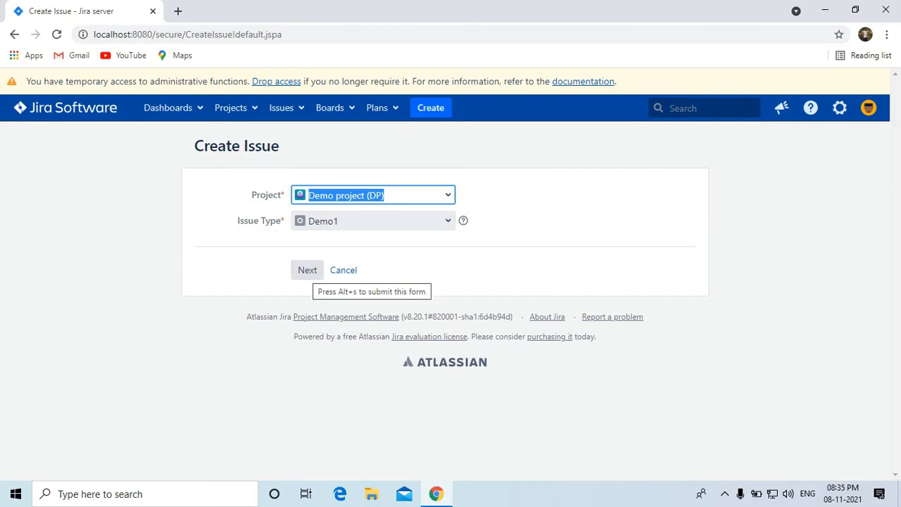
click(308, 270)
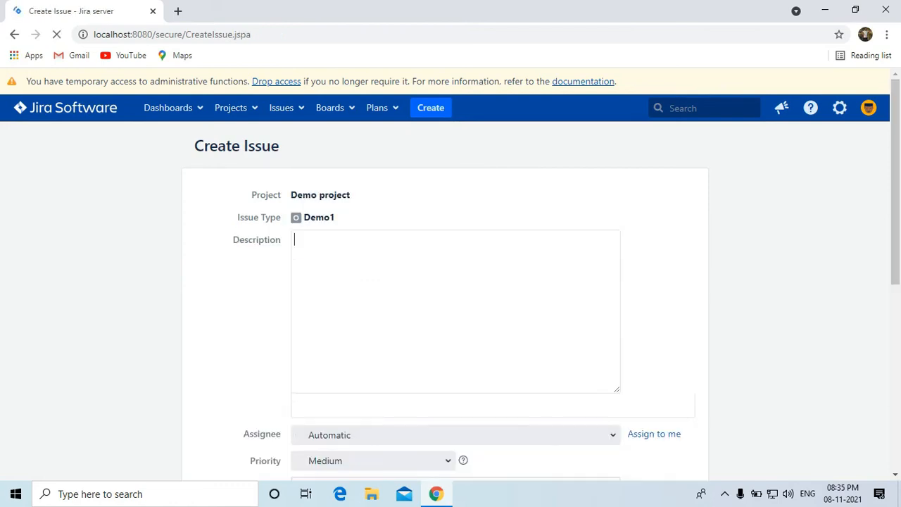
scroll(445, 274, down, 2)
scroll(451, 188, down, 4)
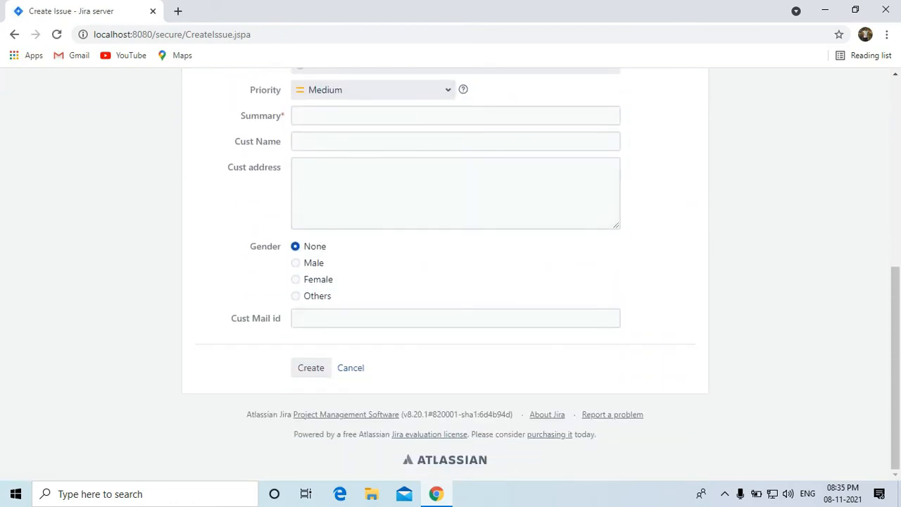
scroll(450, 189, up, 3)
scroll(451, 274, up, 3)
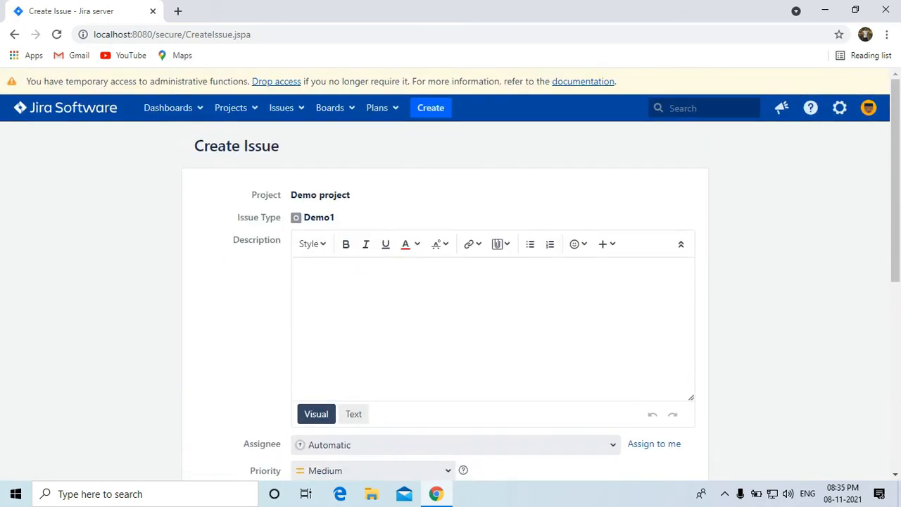
scroll(451, 282, down, 2)
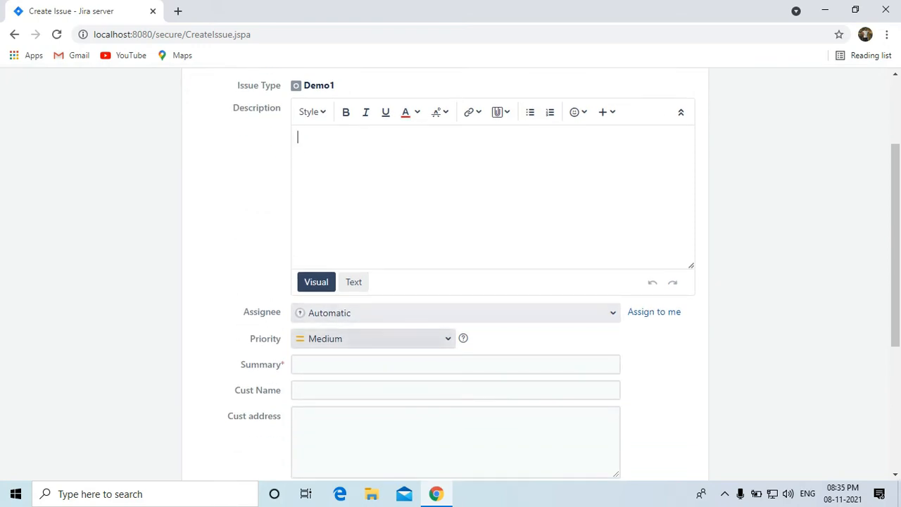
scroll(450, 274, down, 1)
scroll(450, 282, down, 3)
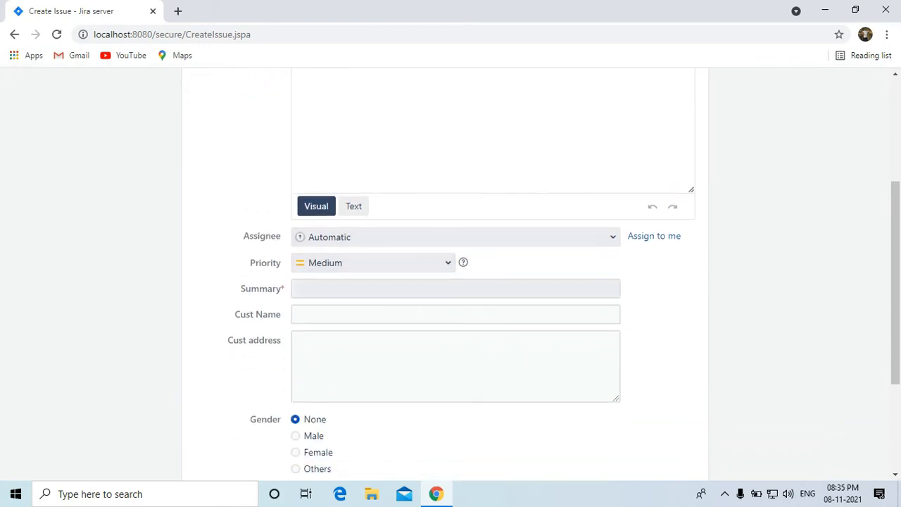
scroll(451, 282, up, 1)
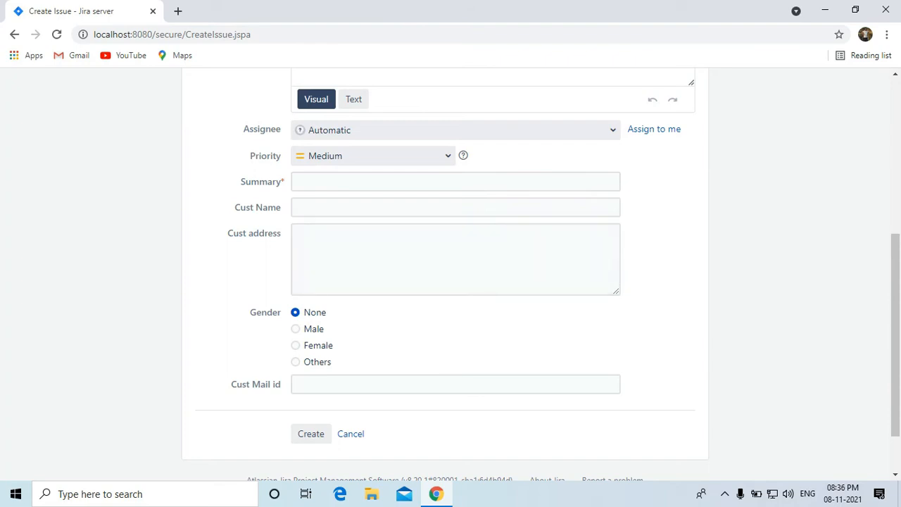
scroll(450, 317, down, 1)
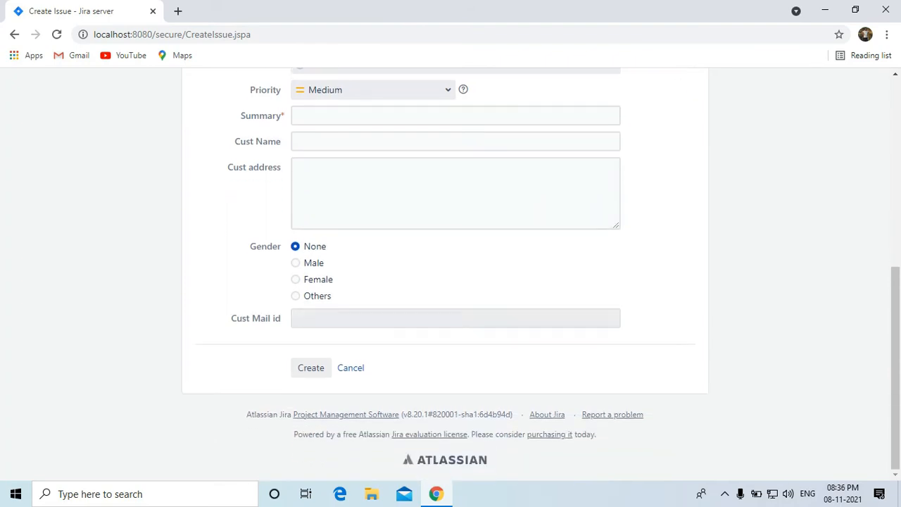
scroll(451, 317, up, 3)
scroll(450, 274, up, 3)
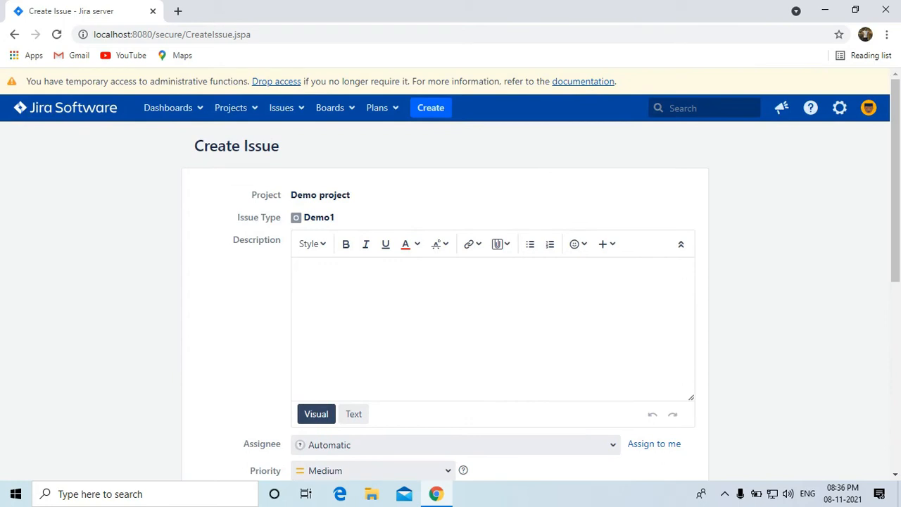
Enter description 'Testing', assign the issue to the admin user, and set priority to High.
text(Testing)
scroll(450, 281, down, 2)
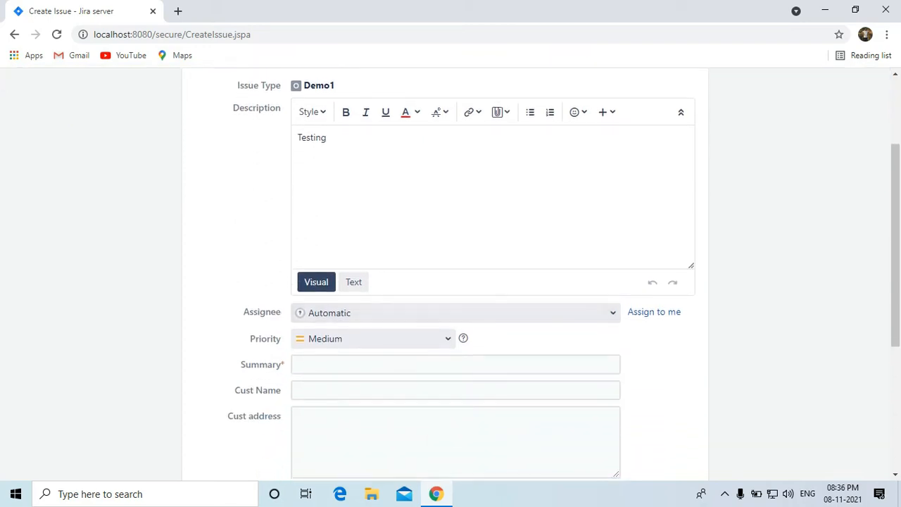
click(613, 312)
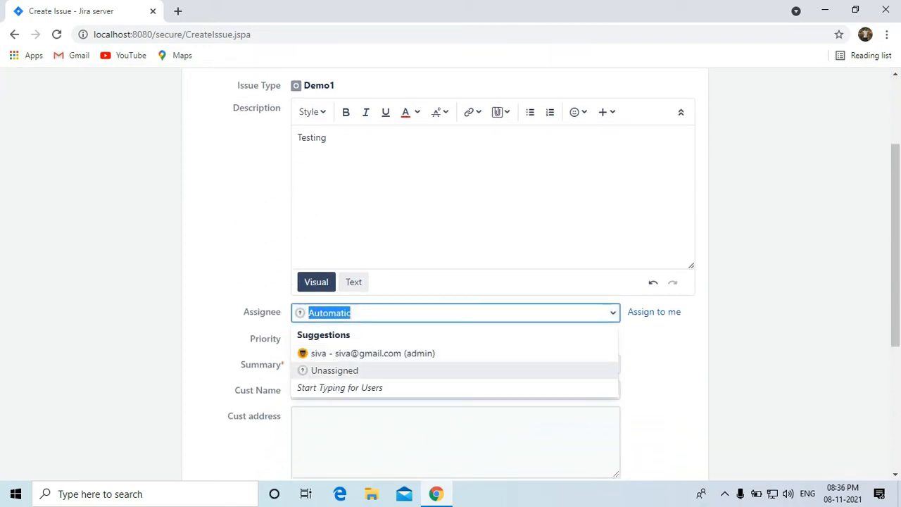
click(373, 354)
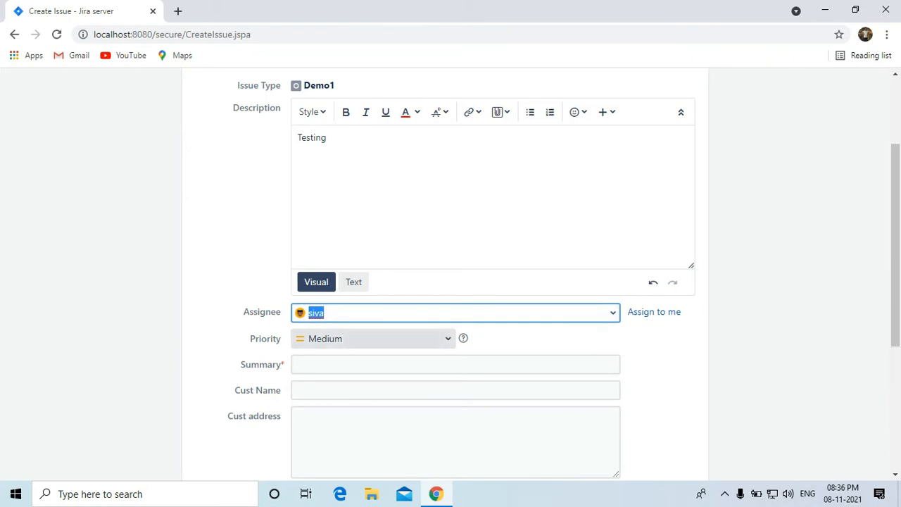
click(380, 339)
click(374, 378)
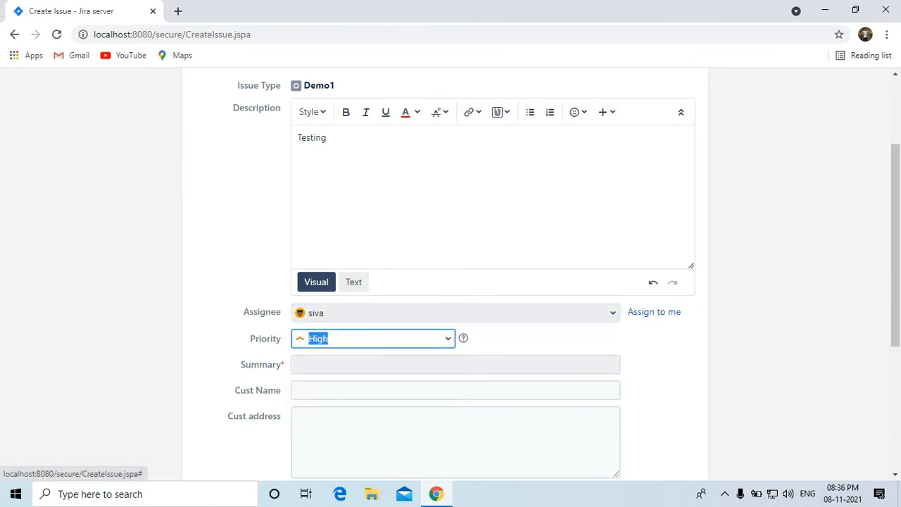
click(380, 339)
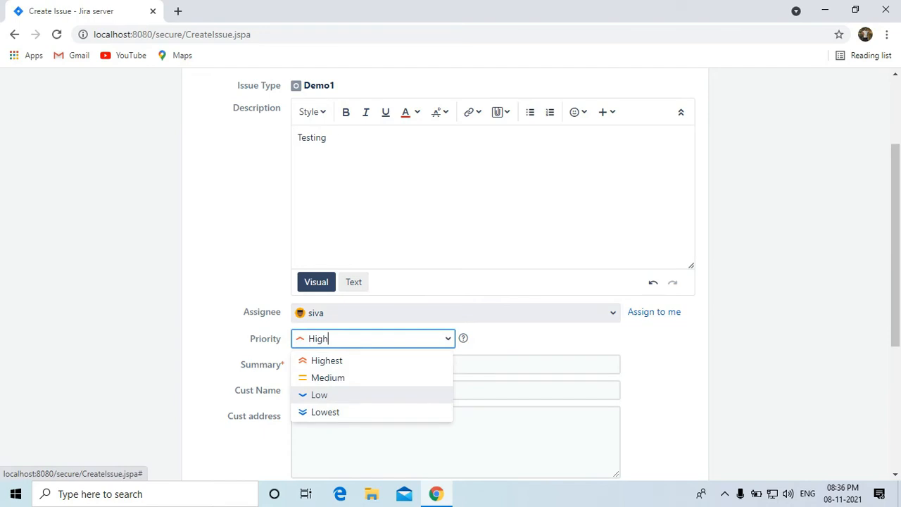
click(448, 339)
Enter the summary 'For testing purpose'.
click(422, 365)
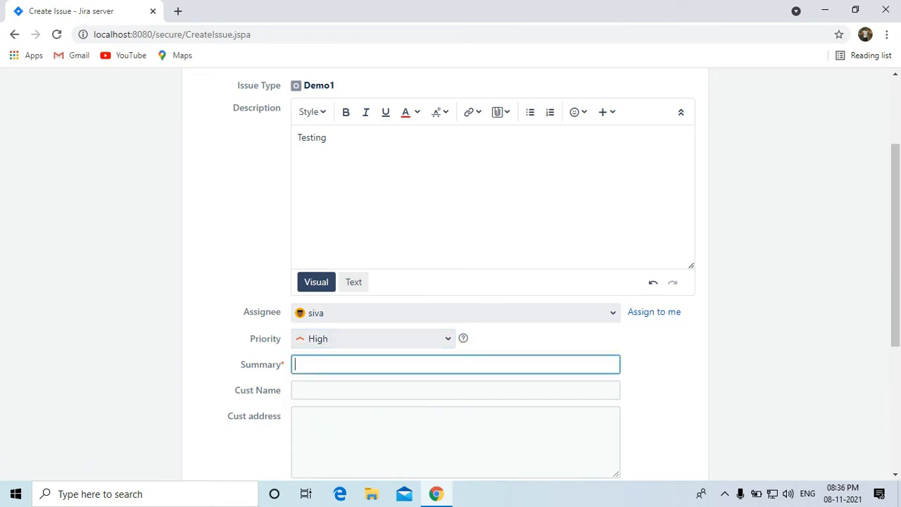
text(For)
text( 	e)
key(BackSpace)
key(BackSpace)
key(BackSpace)
text(testing)
key(BackSpace)
key(BackSpace)
key(BackSpace)
key(BackSpace)
text(sting purpose)
Fill in the customer name and address, select gender Male, and enter the customer's e-mail.
key(Tab)
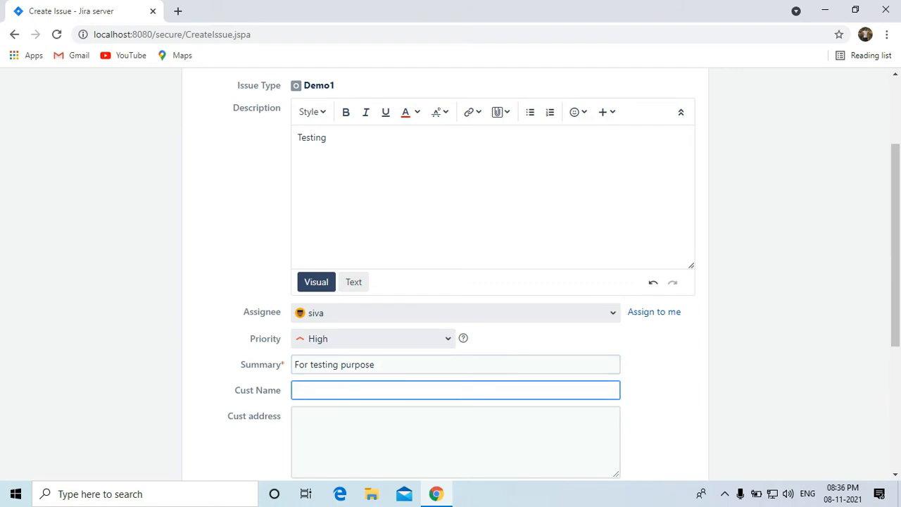
text(A)
key(Tab)
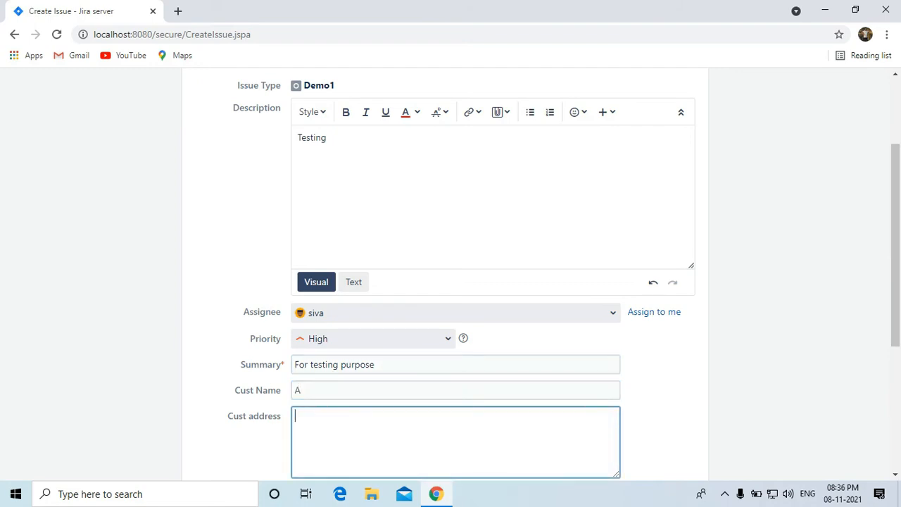
text(Hyderabad)
scroll(445, 275, down, 2)
click(296, 379)
scroll(295, 379, down, 1)
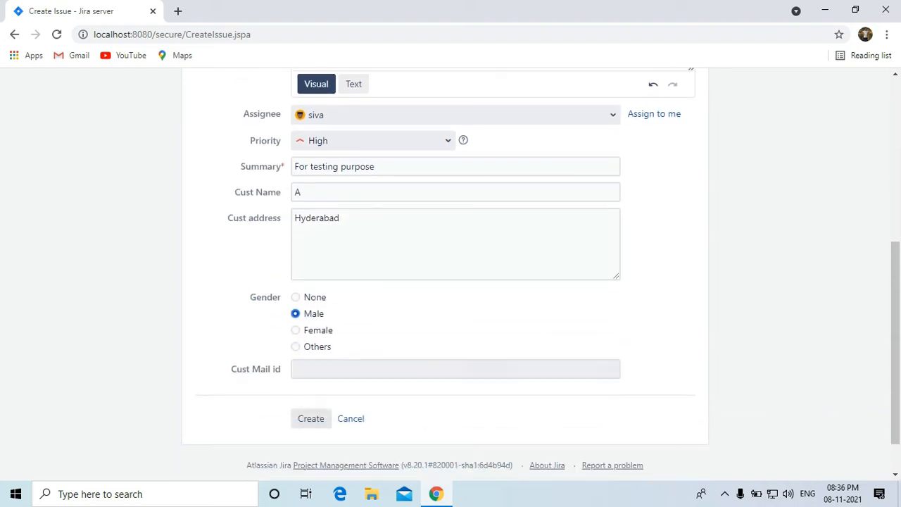
click(317, 369)
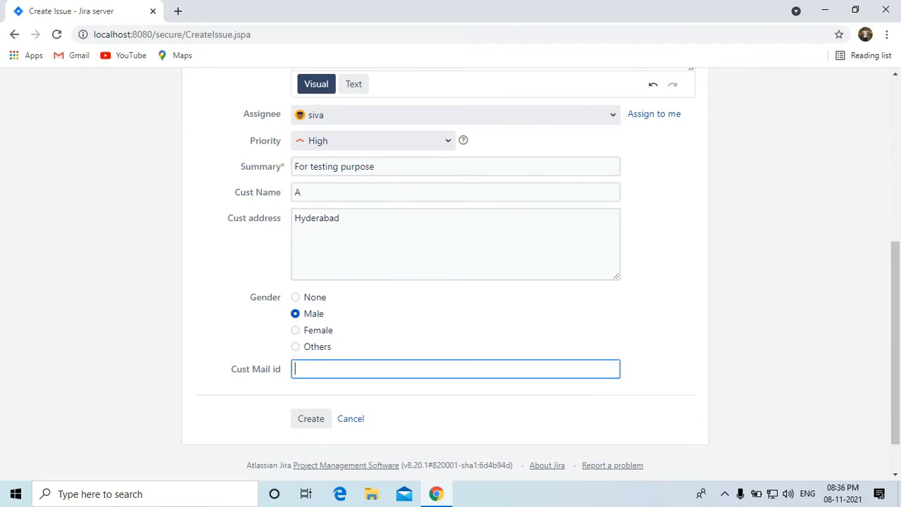
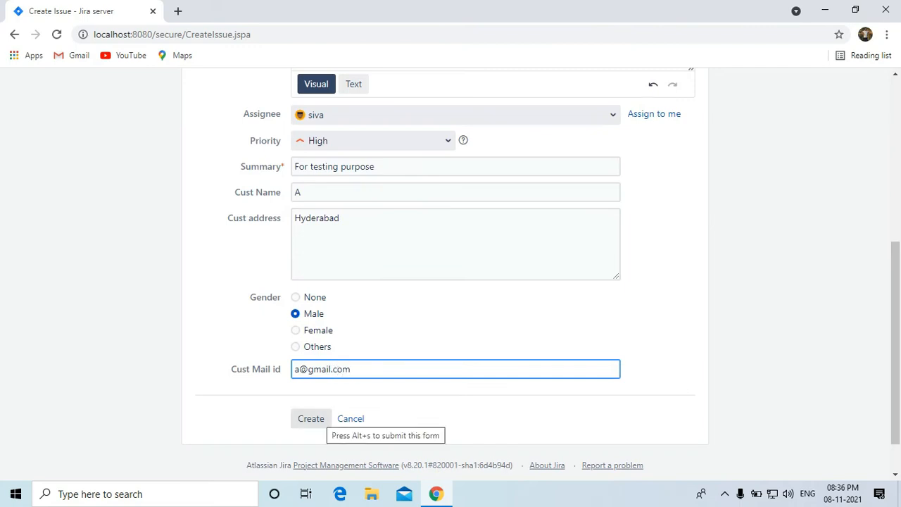
Create issue DP-1 and view its Demo1 workflow diagram.
click(310, 419)
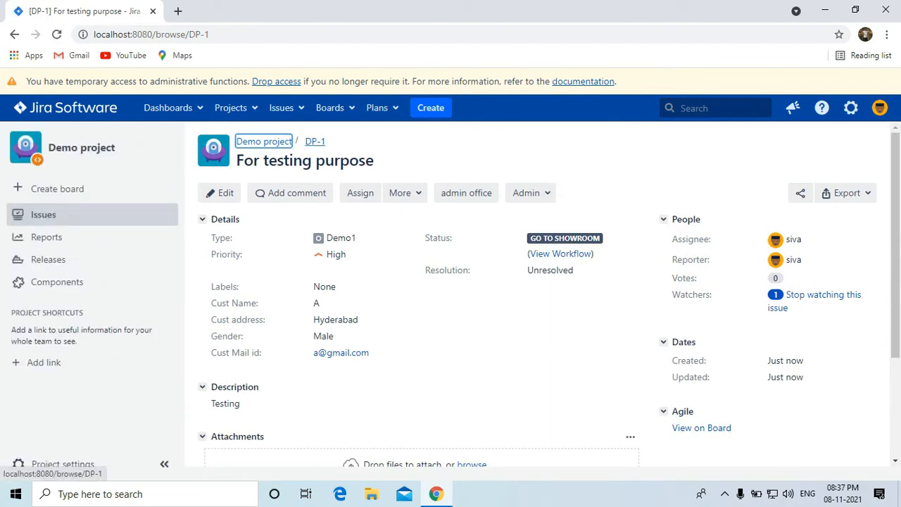
click(236, 108)
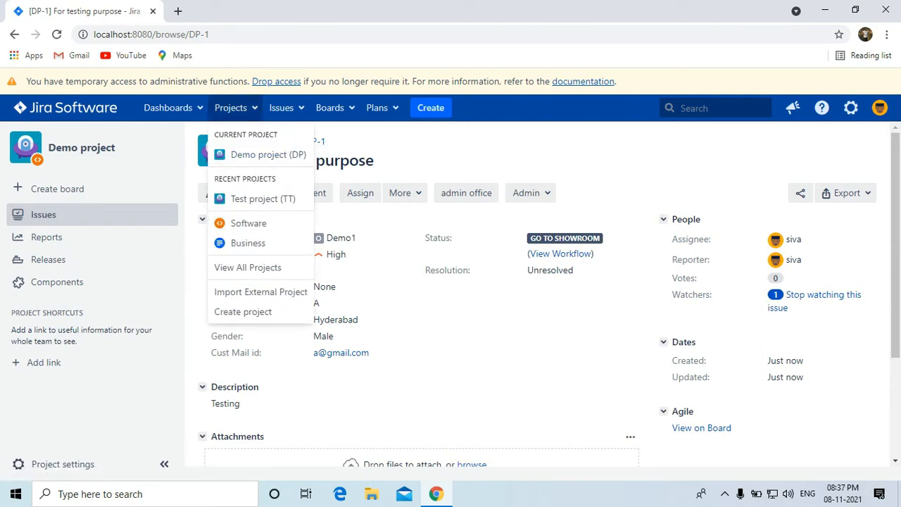
click(430, 156)
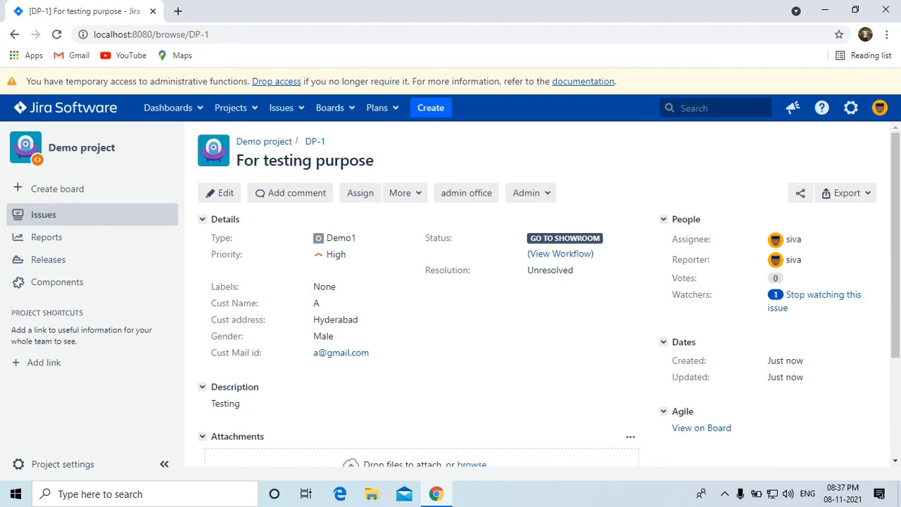
click(560, 254)
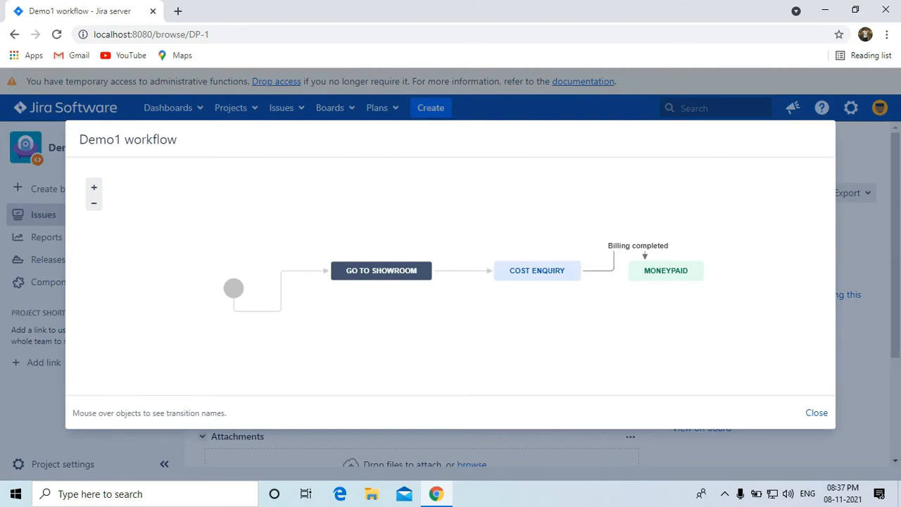
Close the workflow diagram and transition DP-1 to COST ENQUIRY, then to MONEYPAID.
click(817, 413)
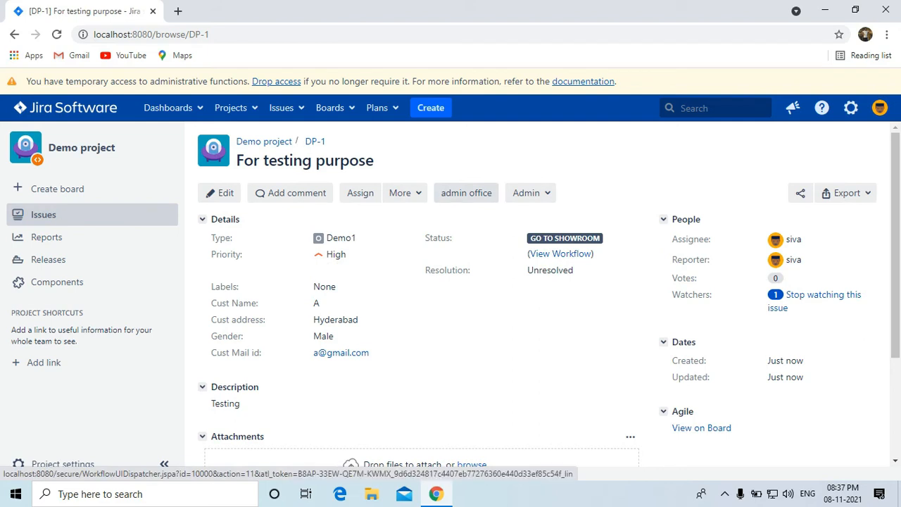
click(466, 192)
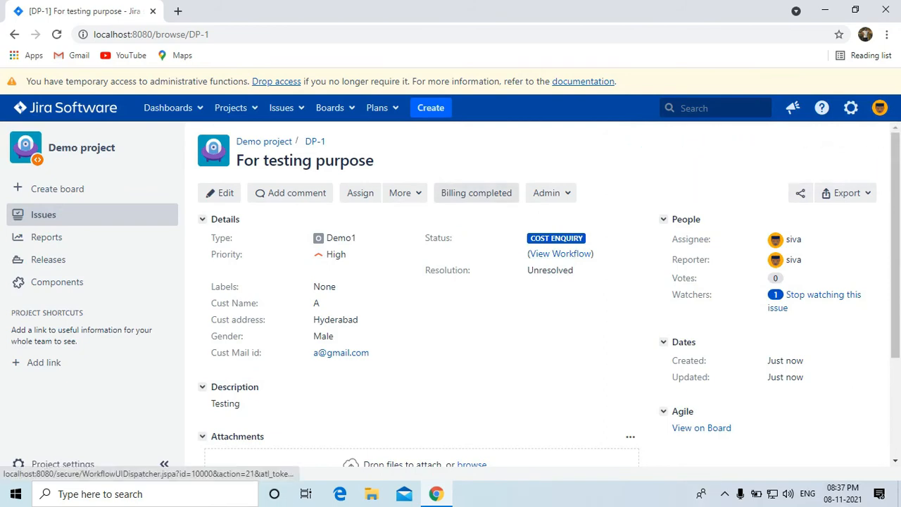
click(476, 193)
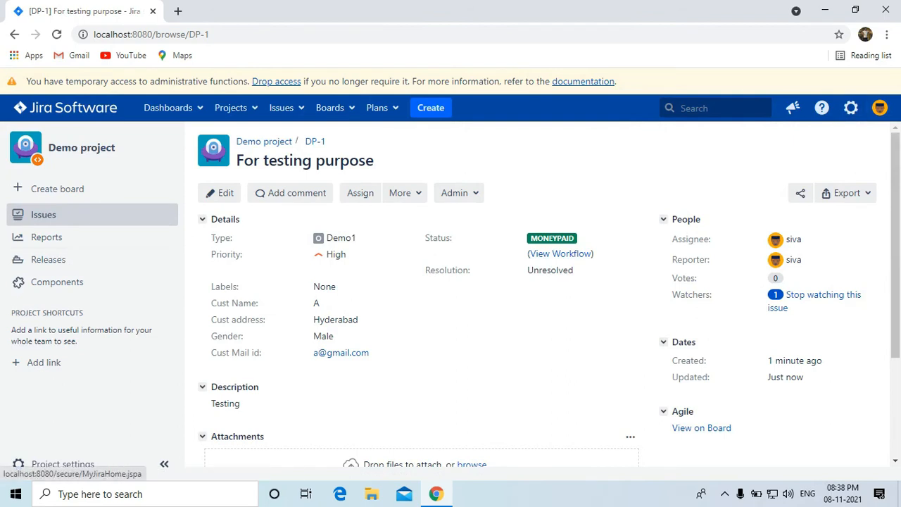
Duplicate the issue page into a new tab and open the Issues administration settings.
right_click(64, 11)
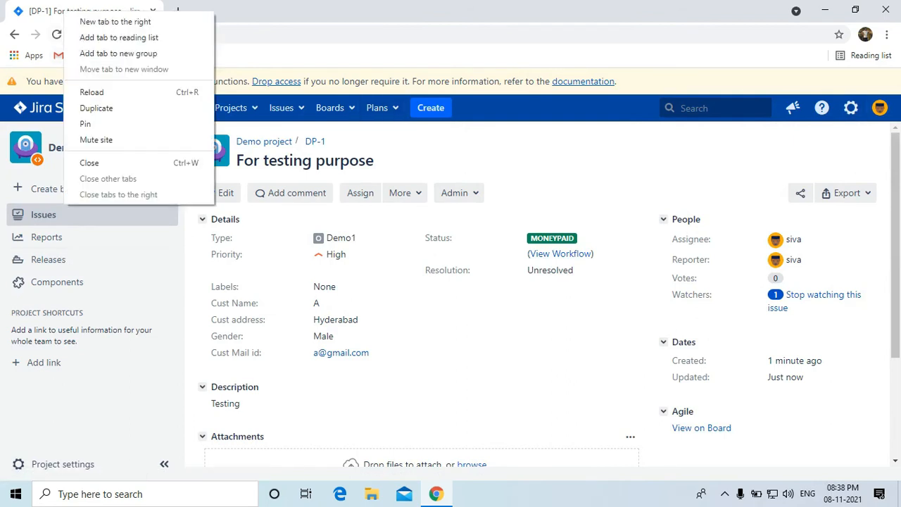
click(96, 107)
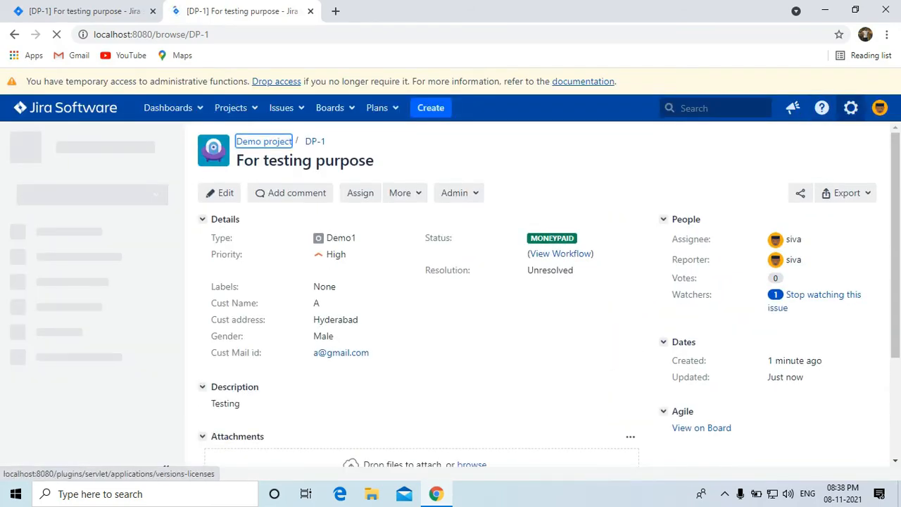
click(850, 108)
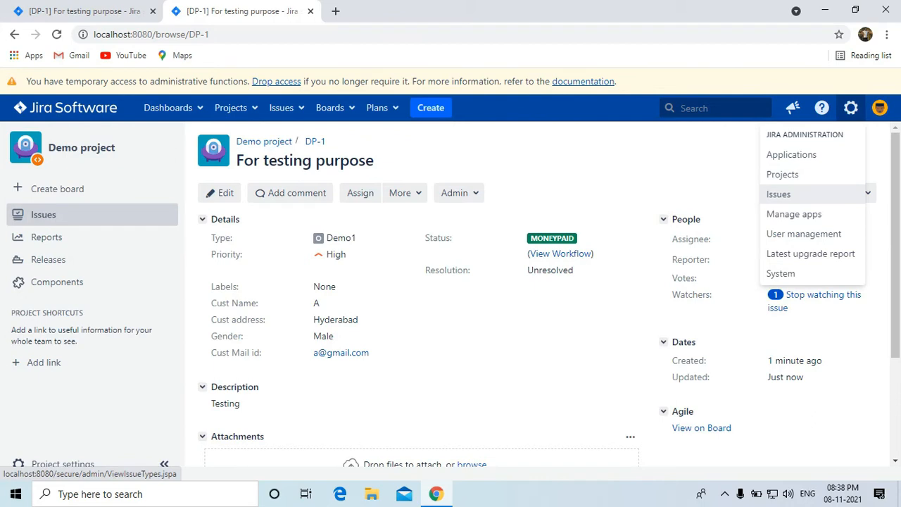
click(778, 194)
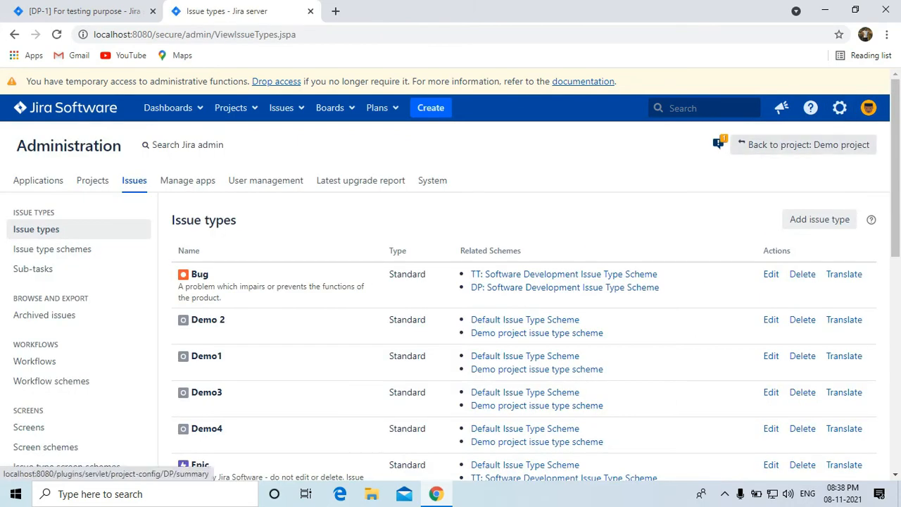
Open the System administration settings, then log out of Jira.
click(840, 108)
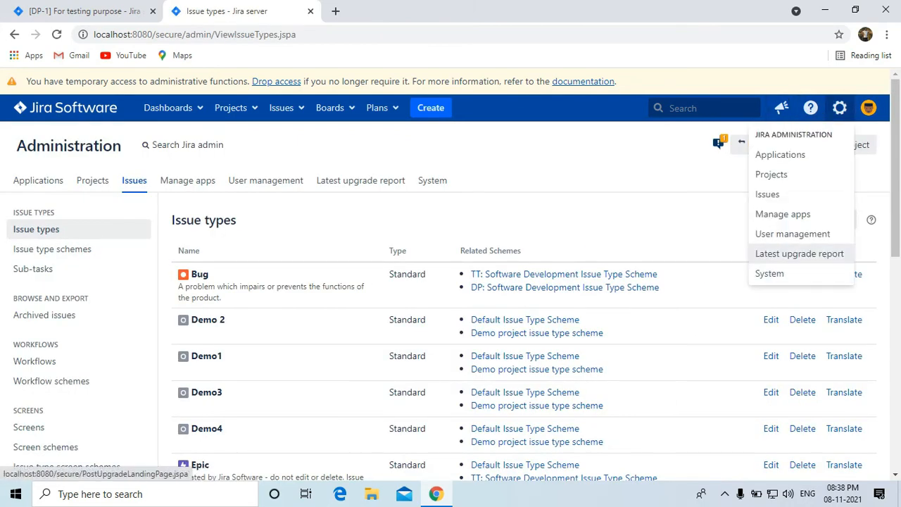
click(868, 108)
mouse_move(840, 108)
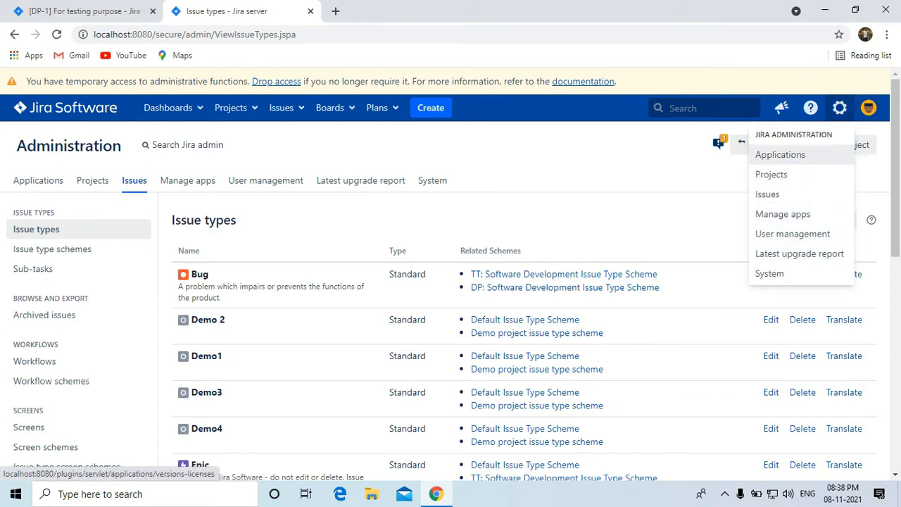
click(840, 108)
click(840, 108)
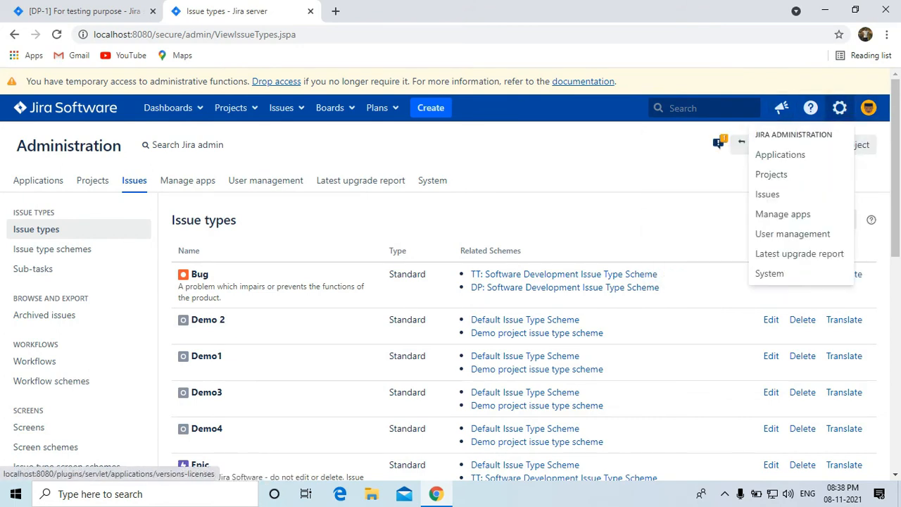
click(840, 107)
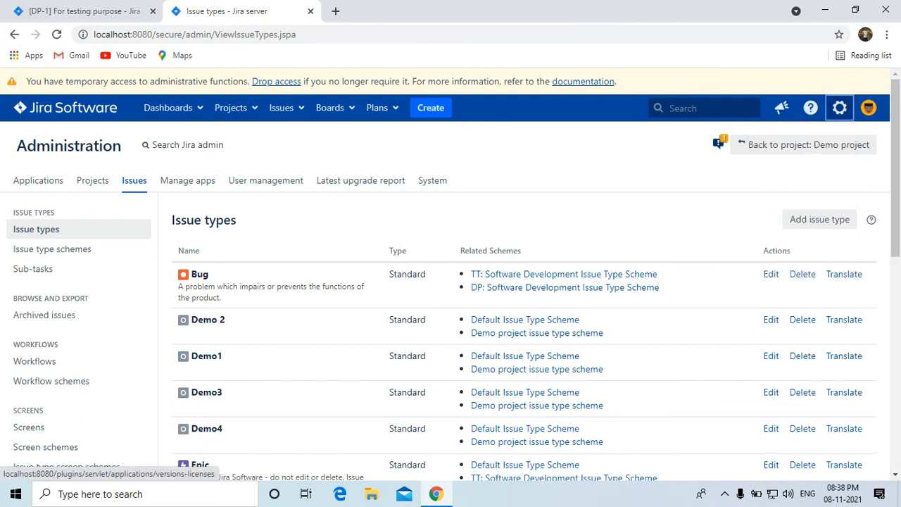
click(840, 108)
click(869, 108)
click(840, 108)
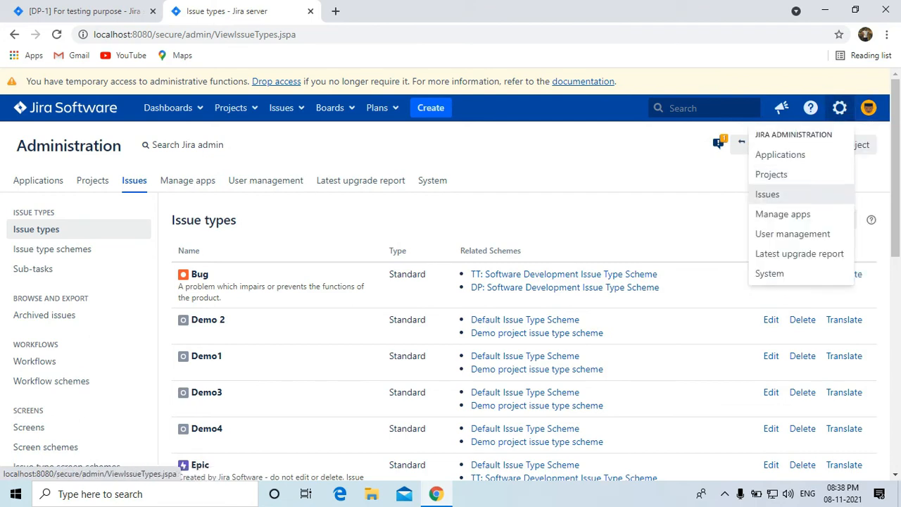
click(803, 274)
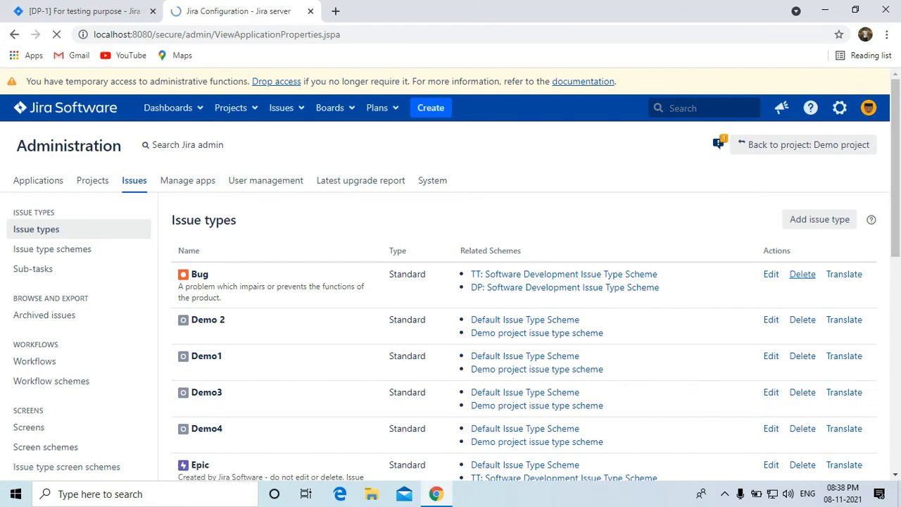
click(868, 108)
click(800, 281)
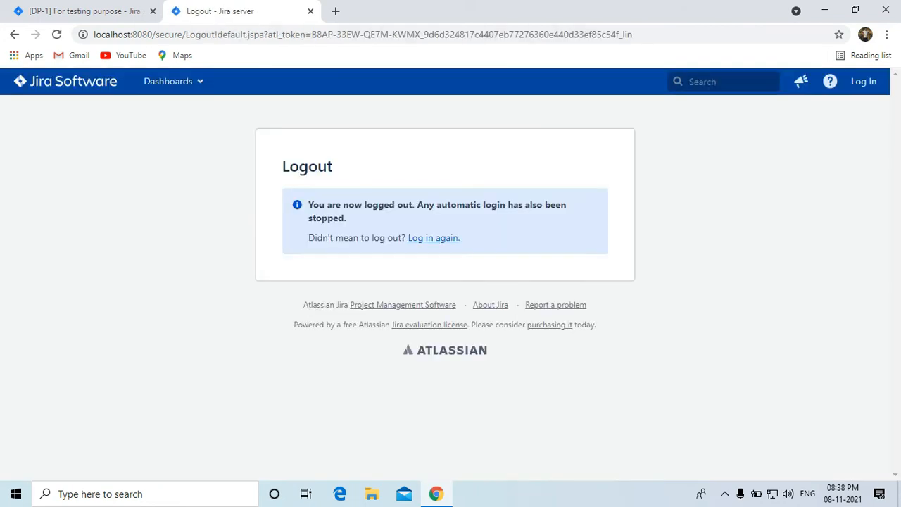
Log back in to Jira and bring the Jira browser window back.
click(434, 238)
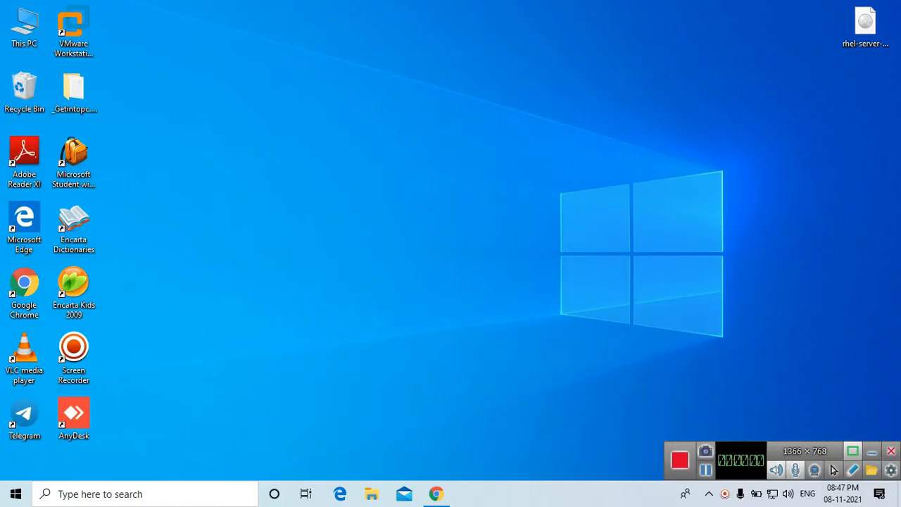
click(872, 451)
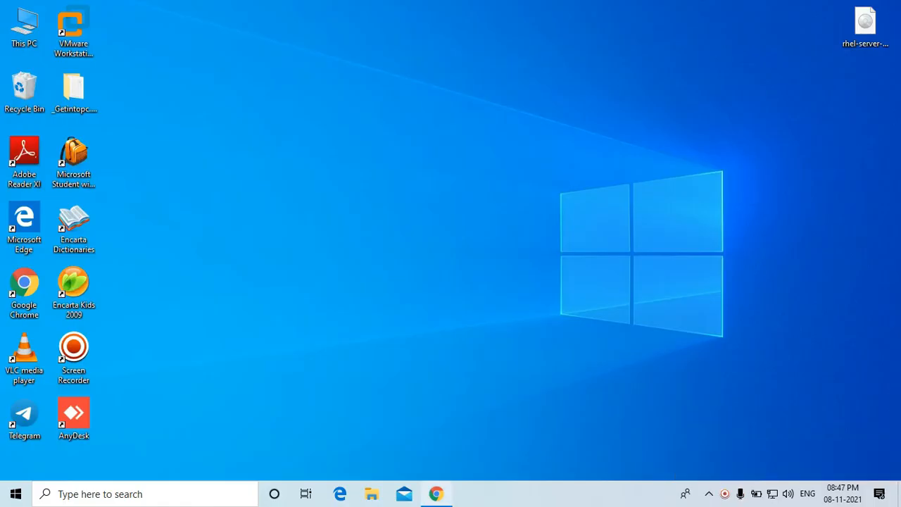
click(436, 493)
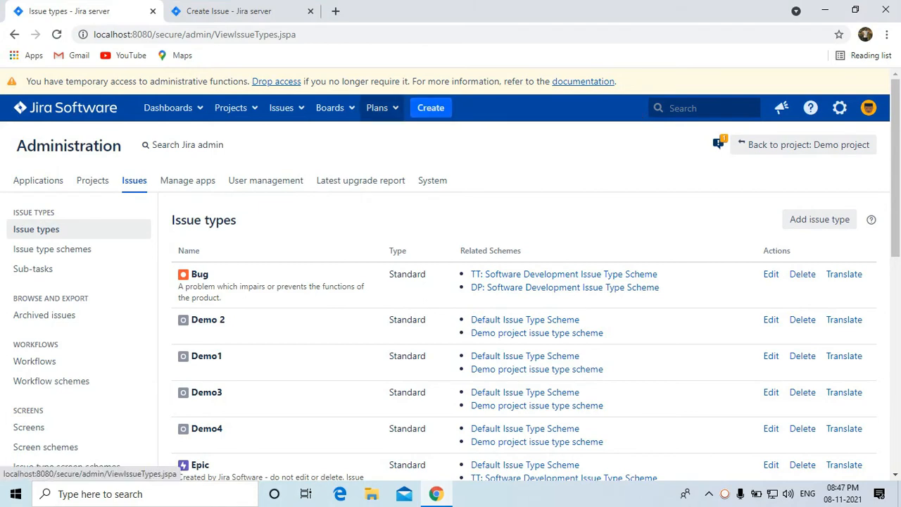
Start a new Demo1 issue and look over its details form.
click(430, 107)
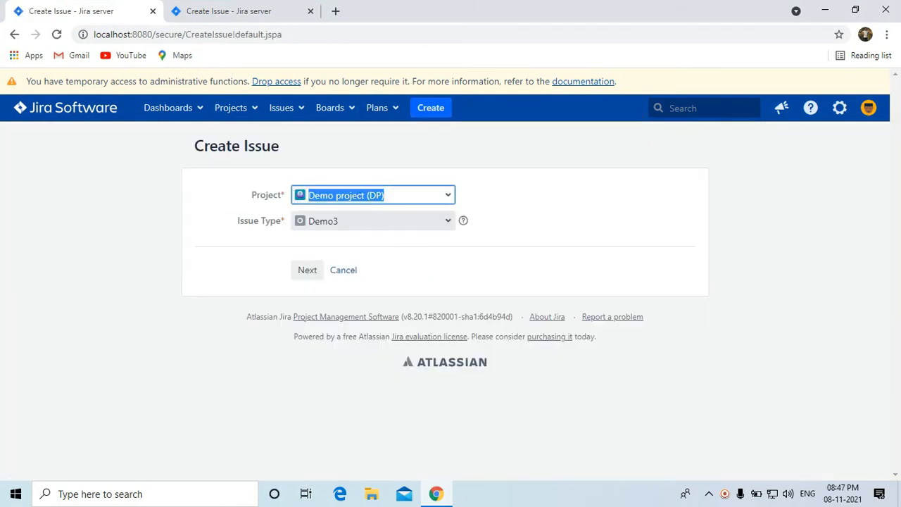
click(373, 221)
click(326, 242)
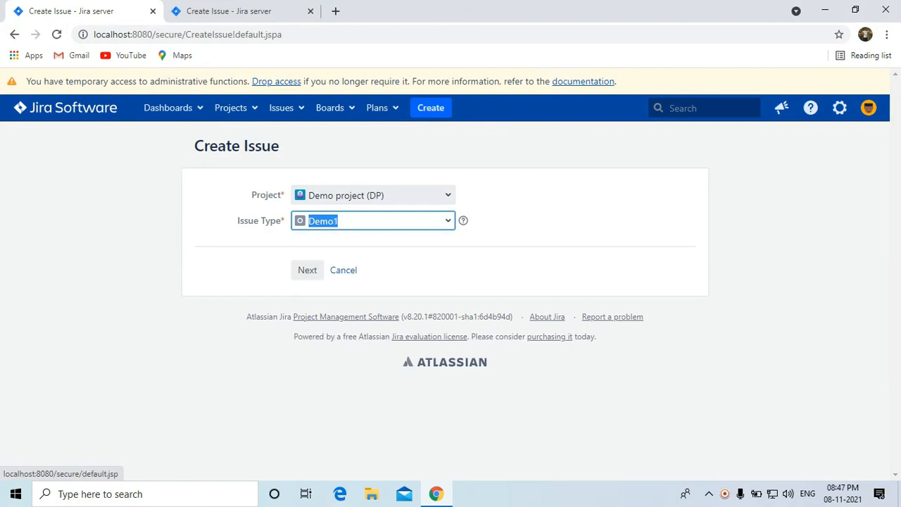
click(307, 270)
scroll(445, 274, down, 5)
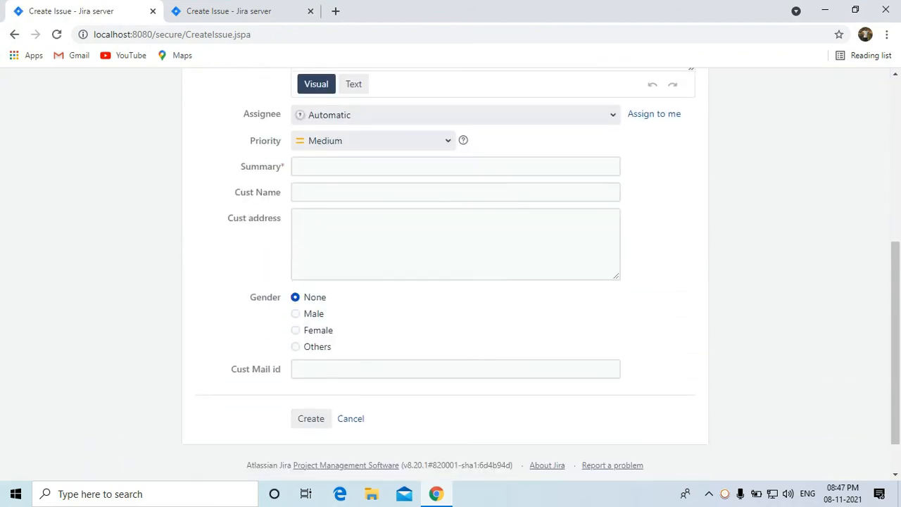
scroll(445, 275, up, 3)
scroll(445, 274, up, 2)
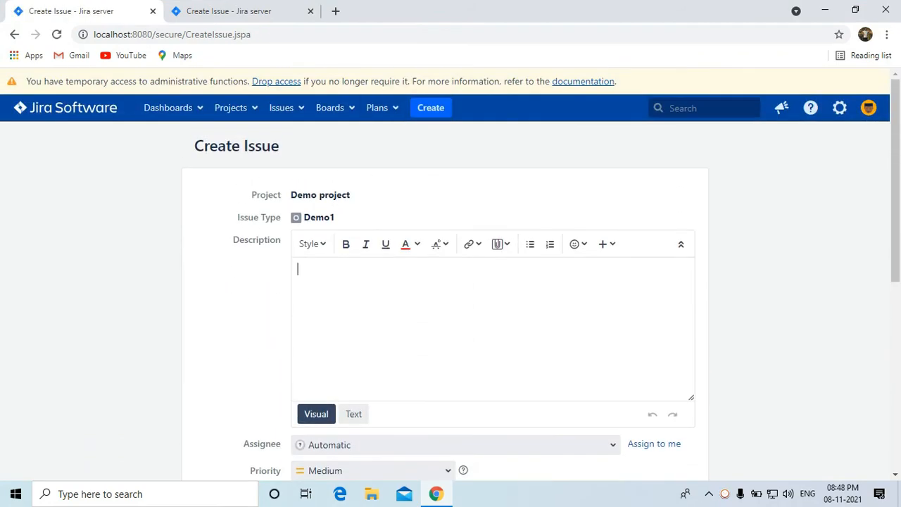
Switch the create form to Demo 2, cancel it, and open the System Dashboard.
click(430, 107)
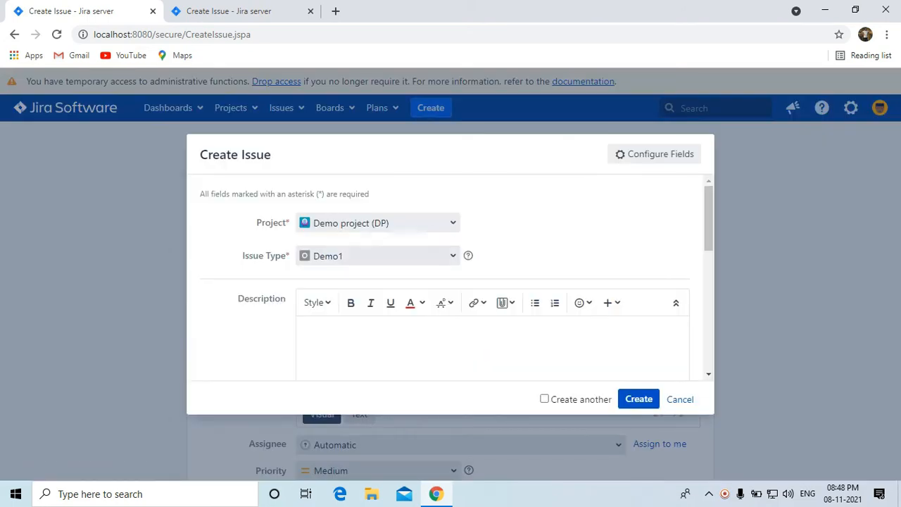
click(378, 256)
click(333, 277)
scroll(445, 303, down, 3)
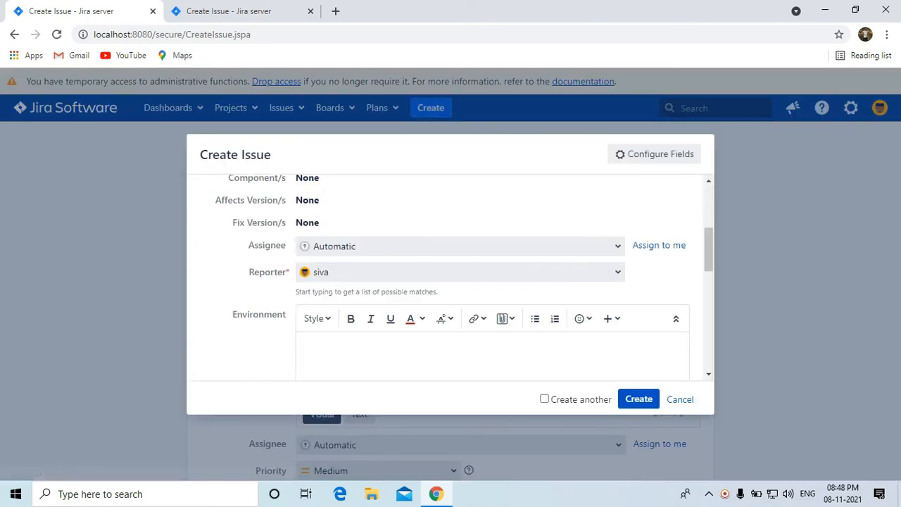
scroll(445, 282, down, 5)
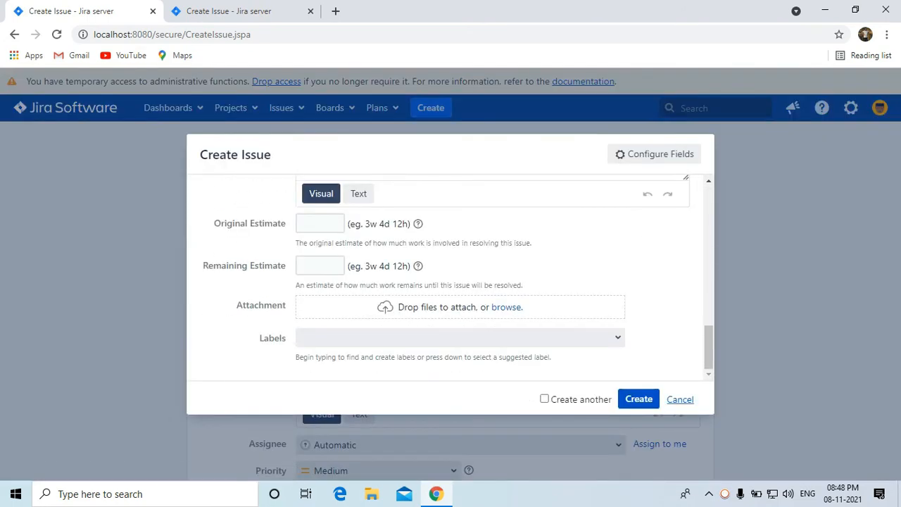
click(680, 399)
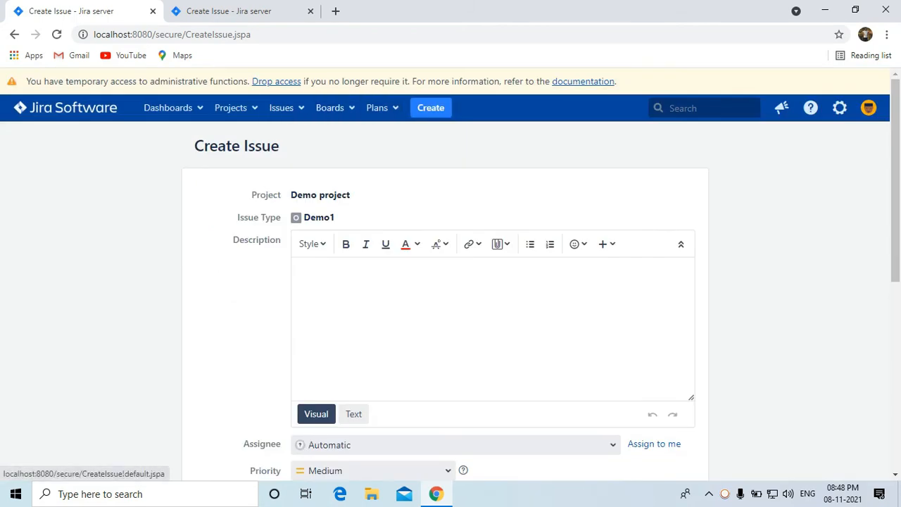
click(167, 108)
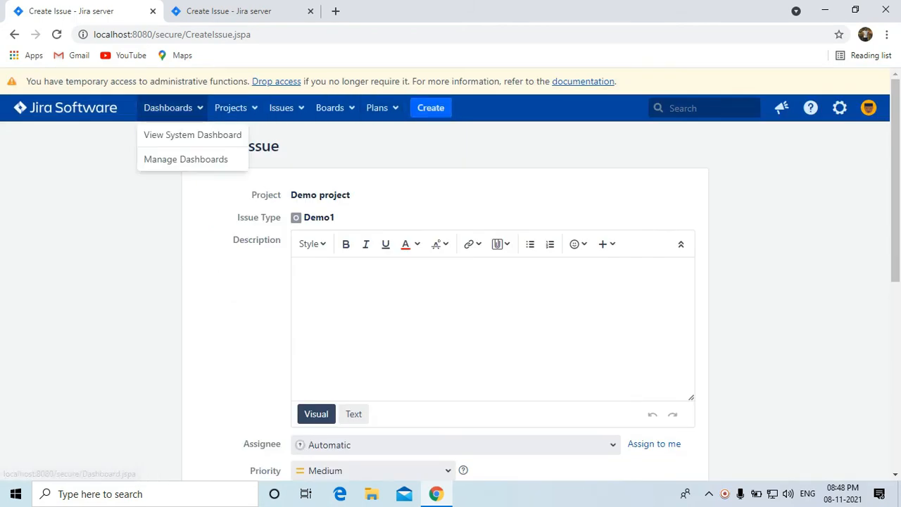
click(191, 133)
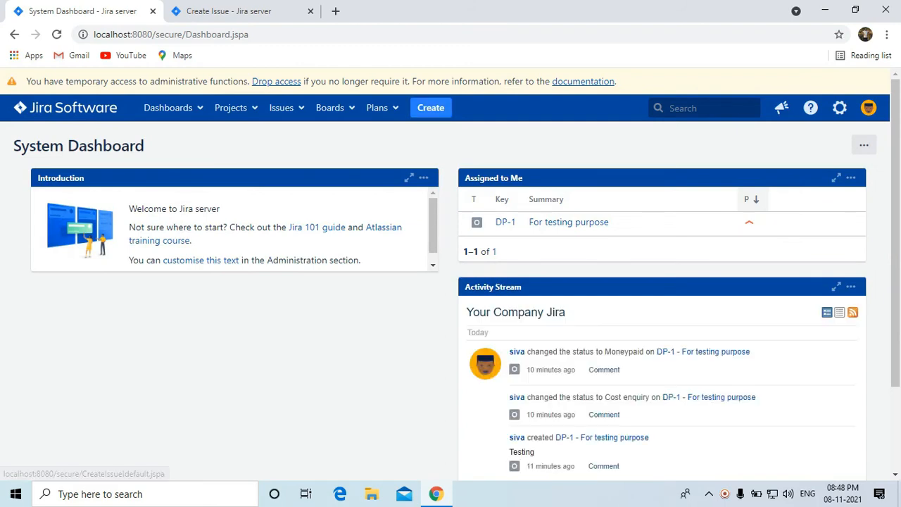
Preview another issue type's create form, cancel it, and open Demo project (DP) issues.
click(431, 108)
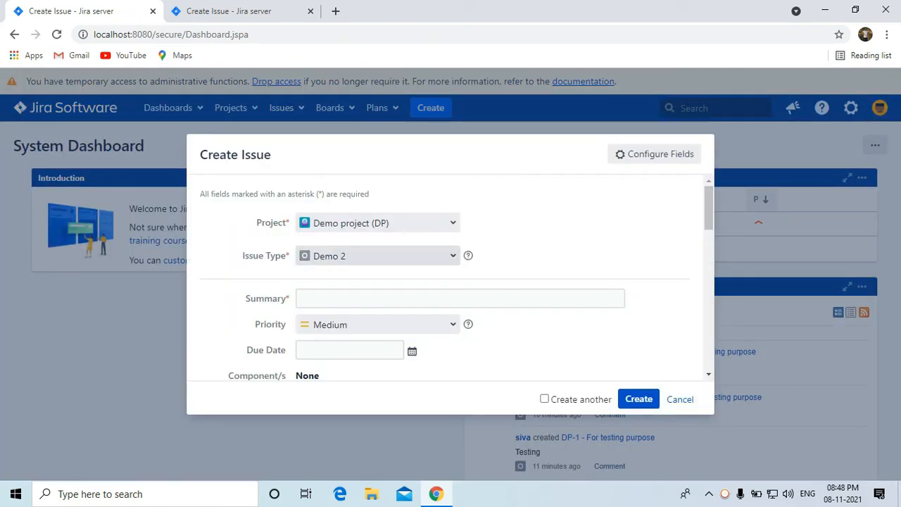
click(377, 255)
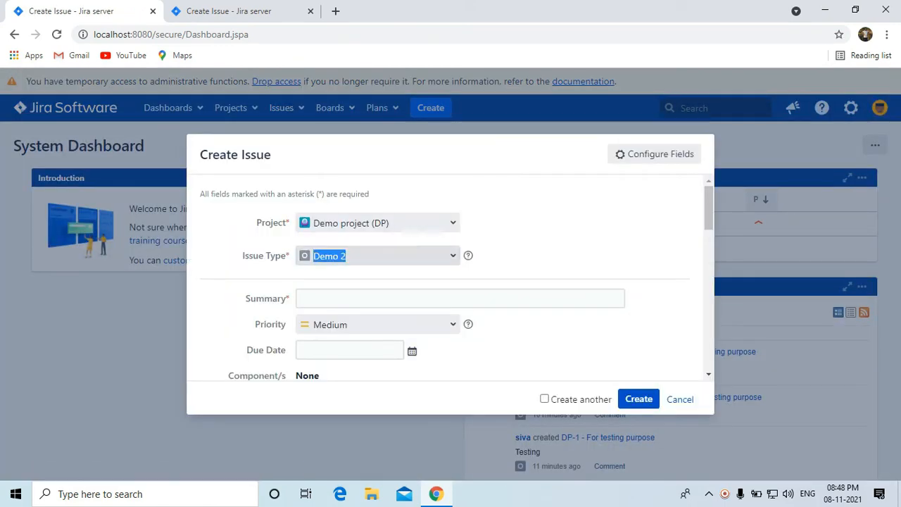
click(352, 295)
scroll(493, 317, down, 10)
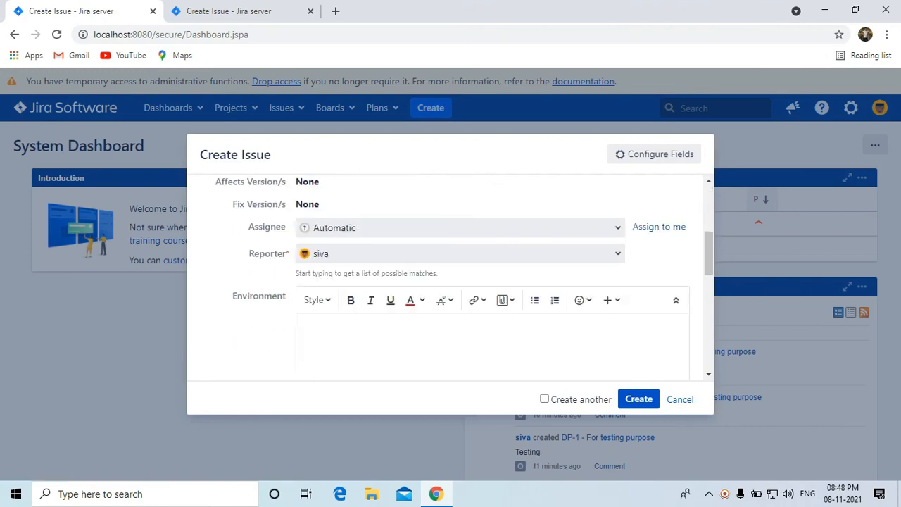
scroll(493, 316, up, 3)
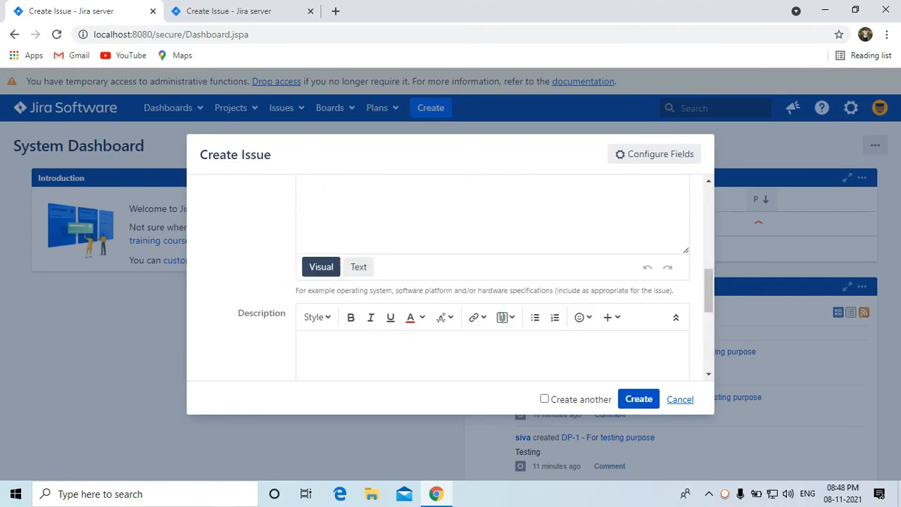
click(680, 399)
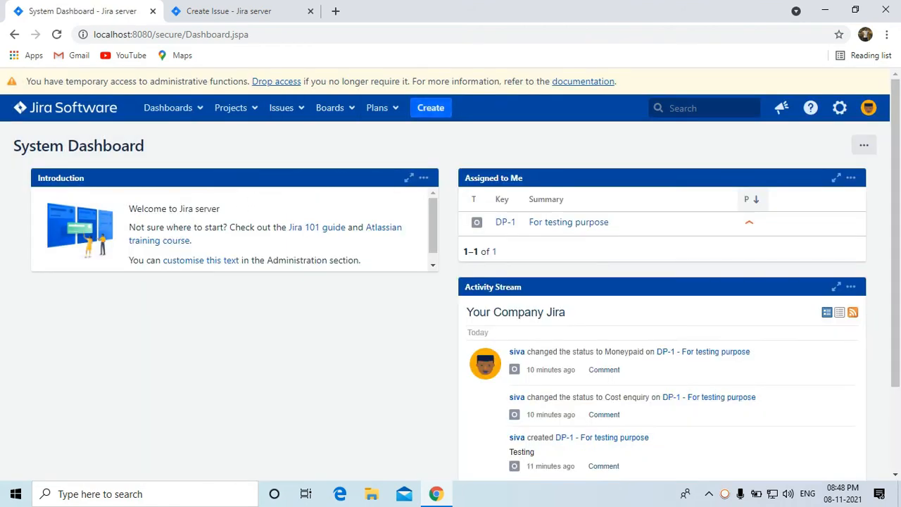
click(231, 108)
click(255, 153)
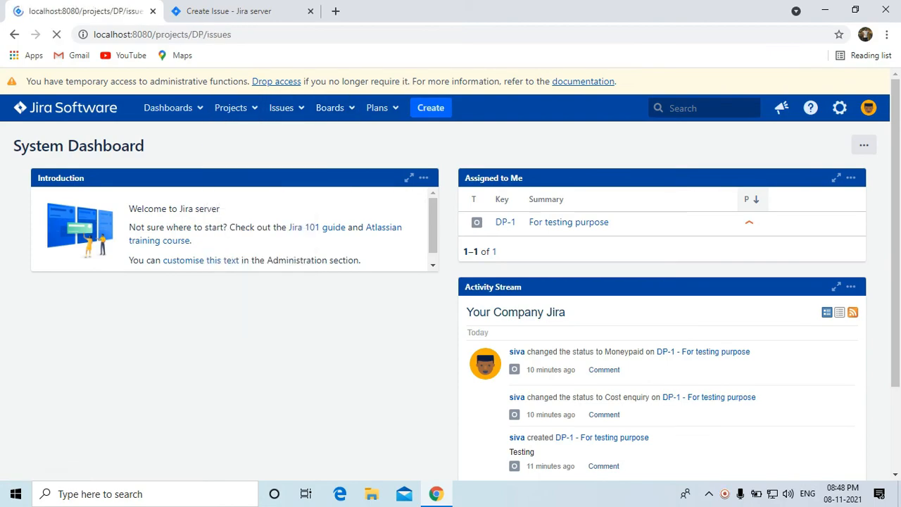
Open Demo project's Project settings and scroll through its Screens and Fields schemes.
click(52, 464)
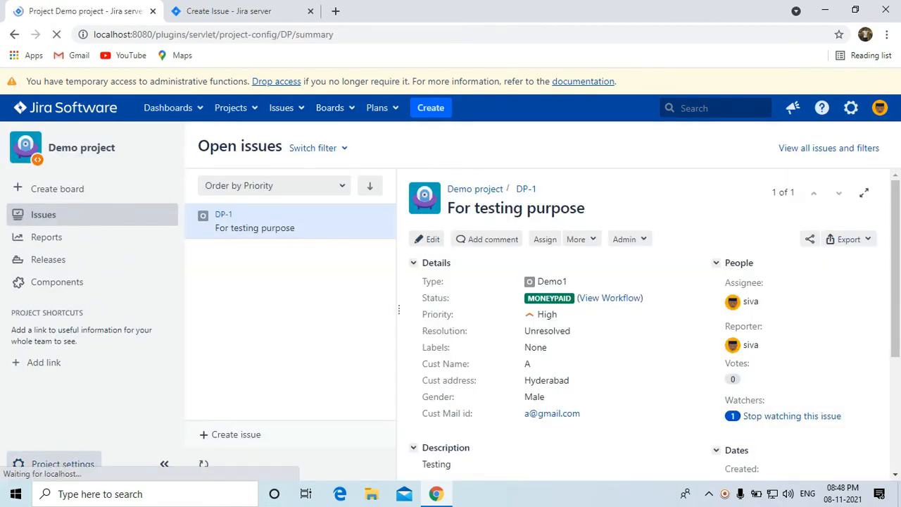
scroll(450, 281, down, 8)
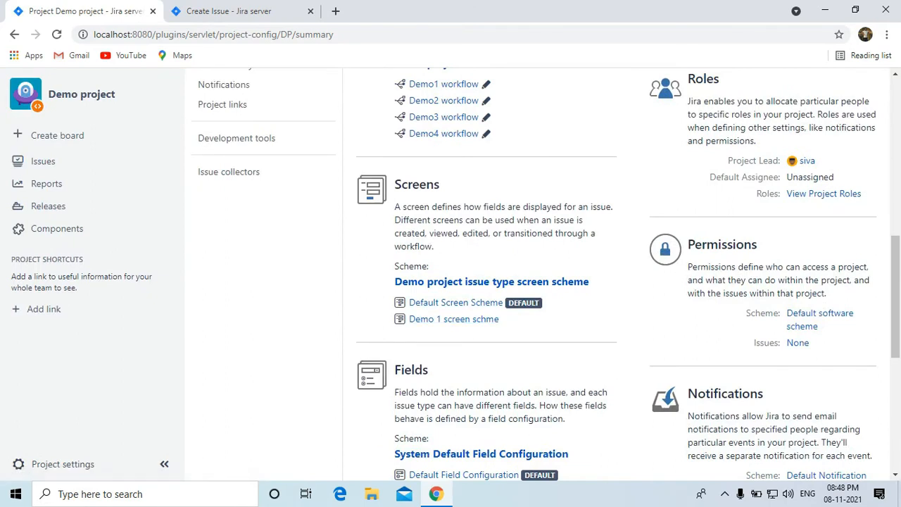
scroll(444, 239, down, 2)
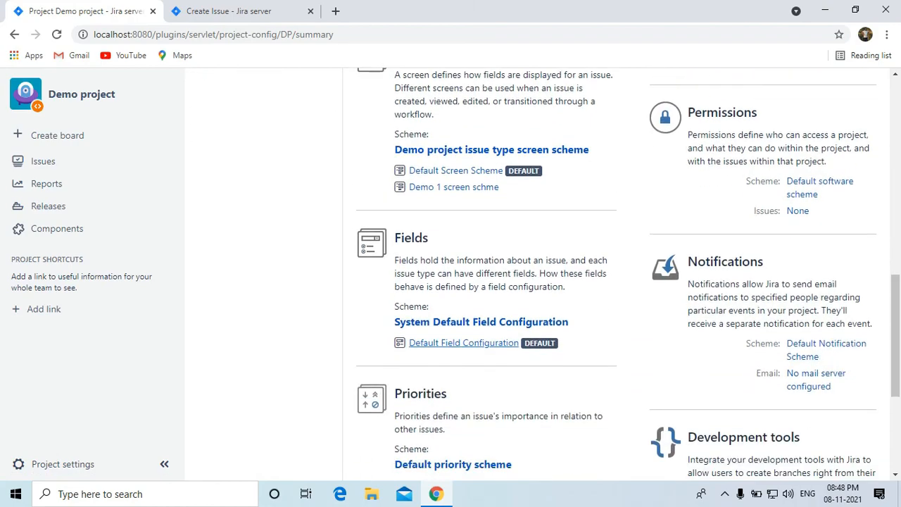
scroll(443, 239, up, 4)
scroll(444, 239, up, 5)
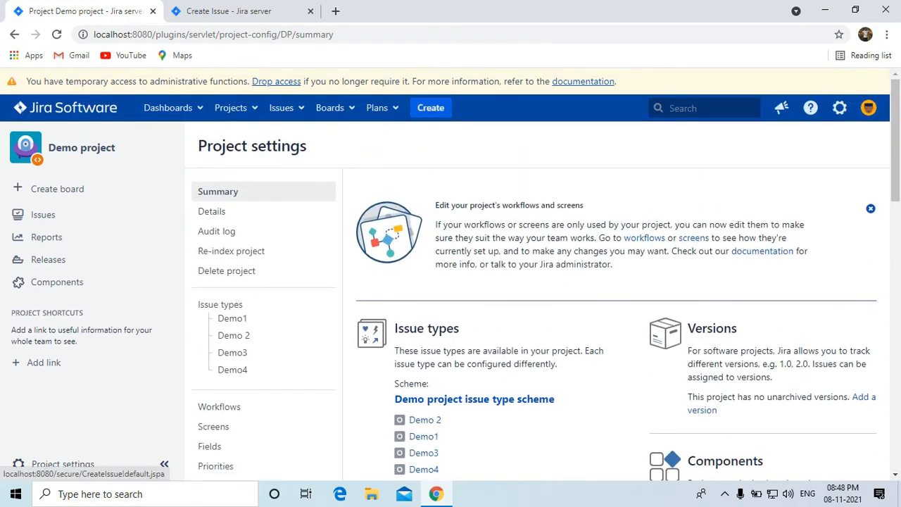
Start a Demo1 issue in Demo project, scroll through its customer fields, and select Summary.
click(431, 108)
click(366, 221)
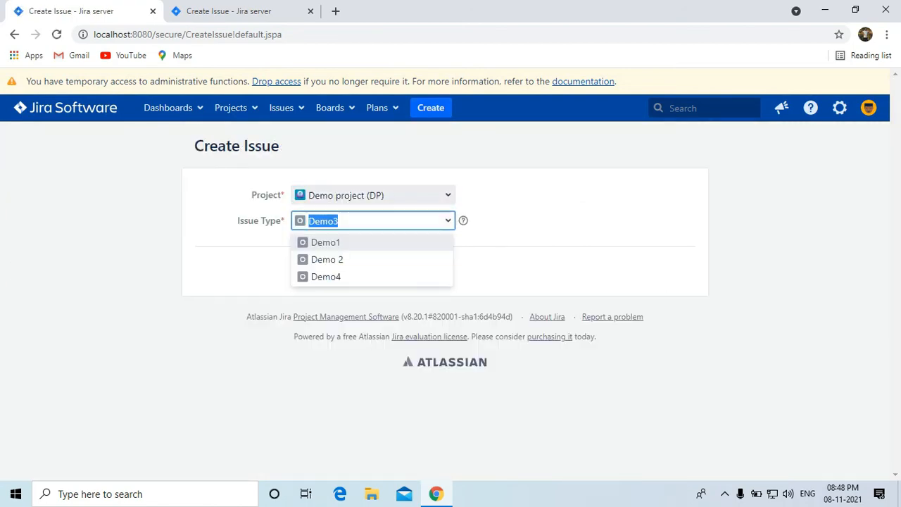
click(335, 242)
click(308, 270)
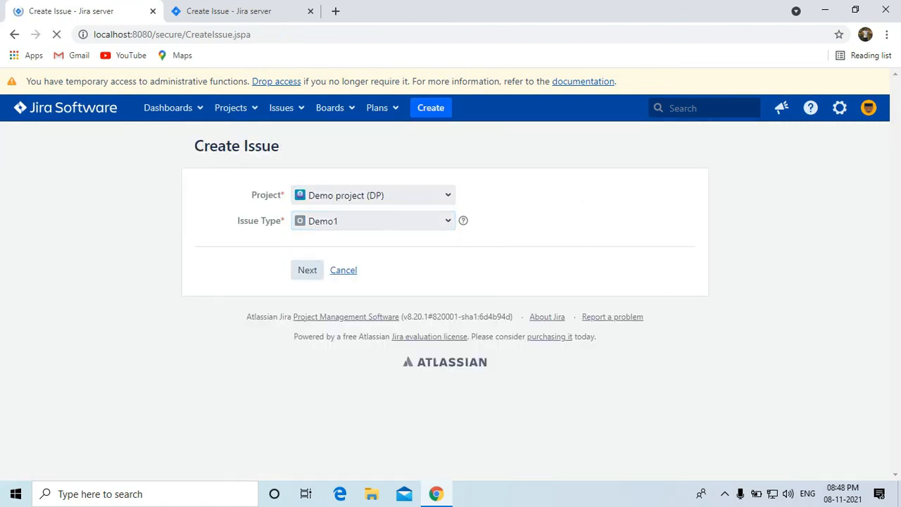
scroll(445, 275, down, 5)
scroll(445, 274, up, 4)
scroll(450, 275, up, 2)
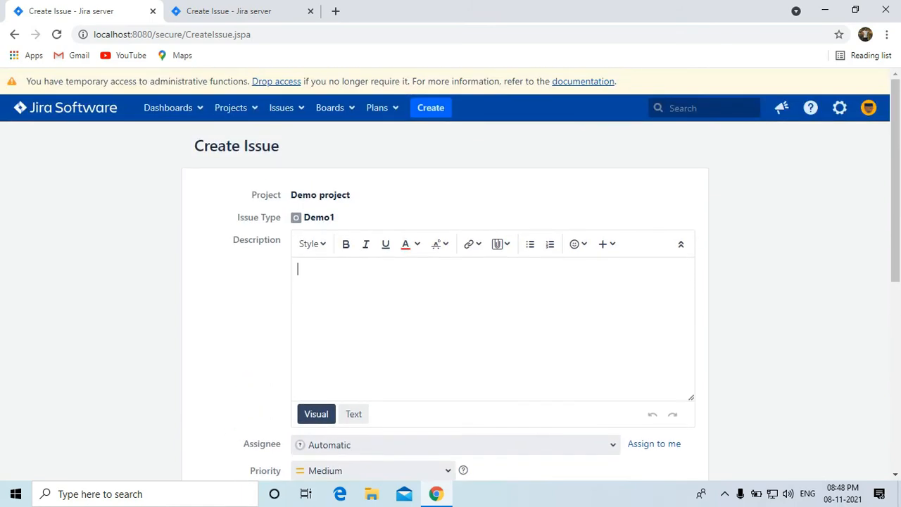
scroll(450, 275, down, 4)
scroll(450, 275, up, 2)
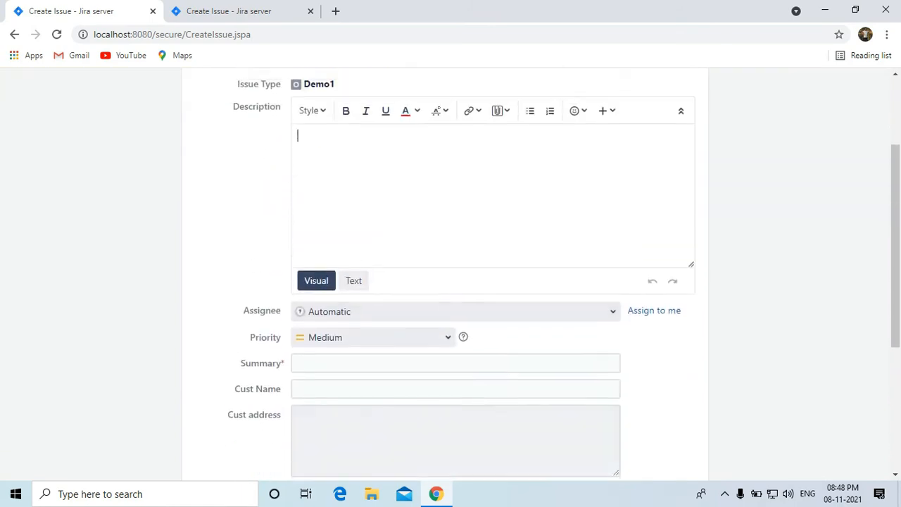
scroll(451, 274, down, 2)
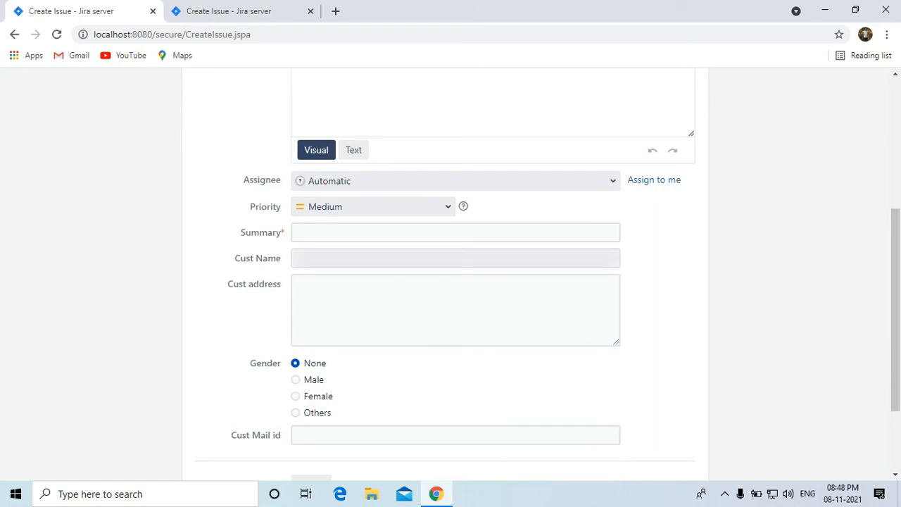
click(455, 232)
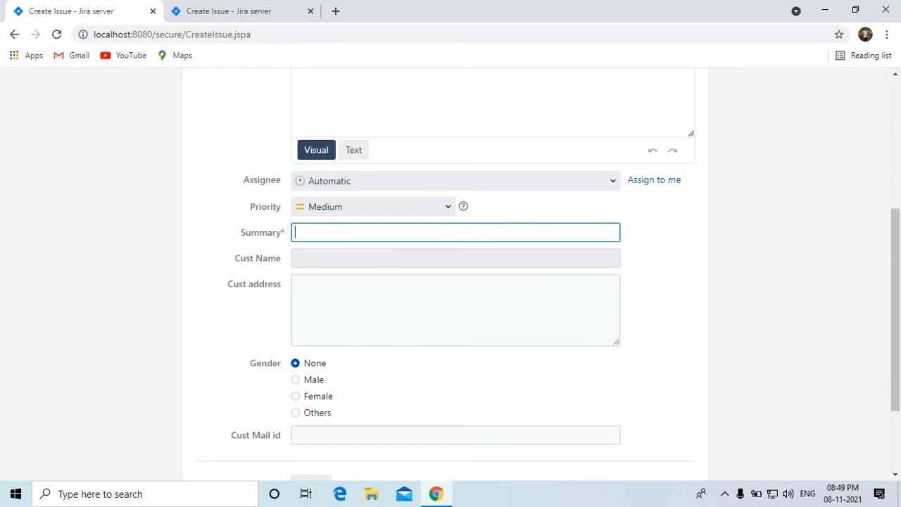
scroll(451, 281, down, 2)
scroll(451, 282, up, 5)
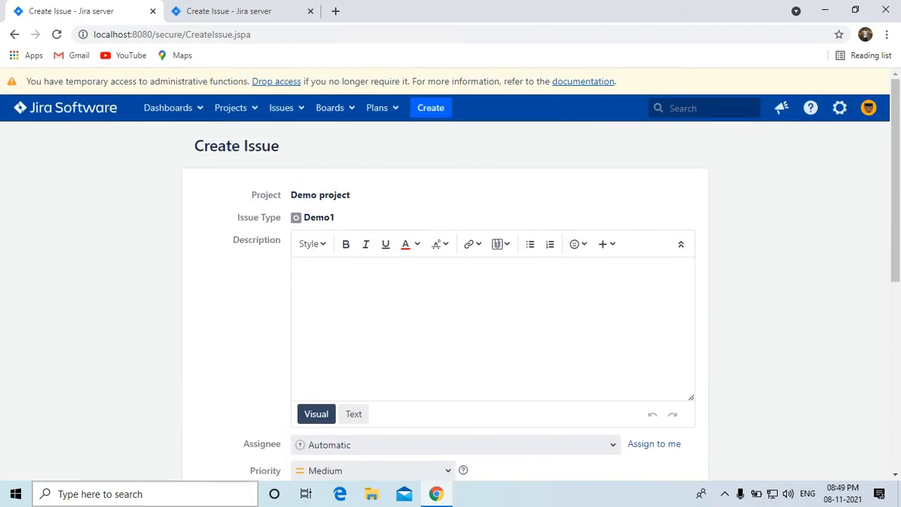
Under Issues > Field configurations, add a field configuration named 'Demo1 field config'.
click(839, 107)
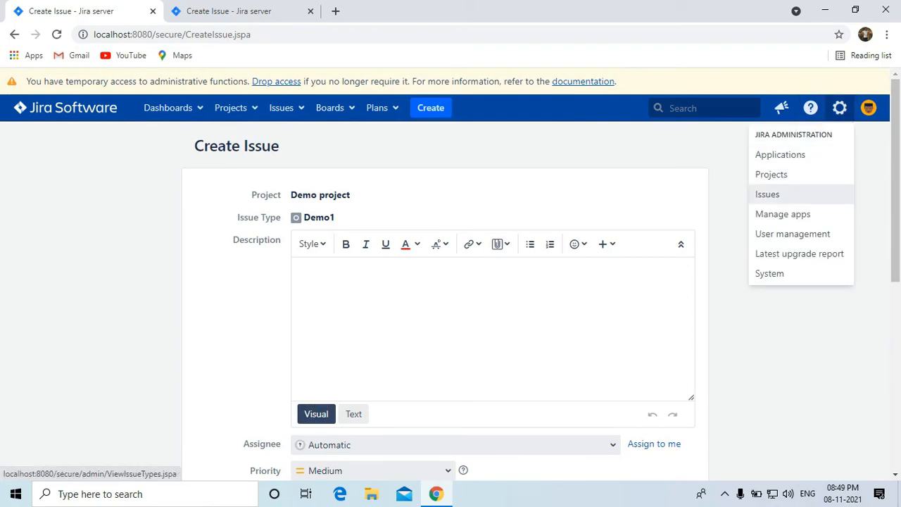
click(768, 194)
scroll(450, 281, down, 1)
scroll(42, 394, down, 5)
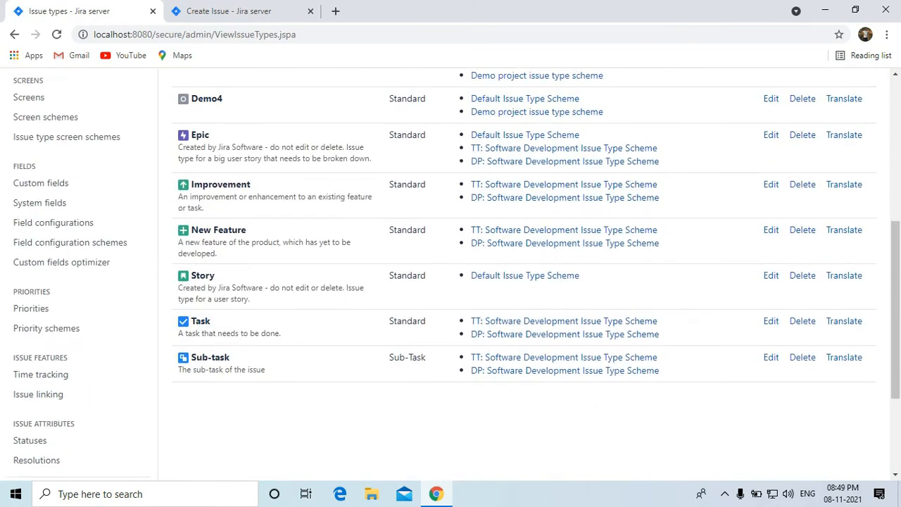
scroll(42, 352, up, 2)
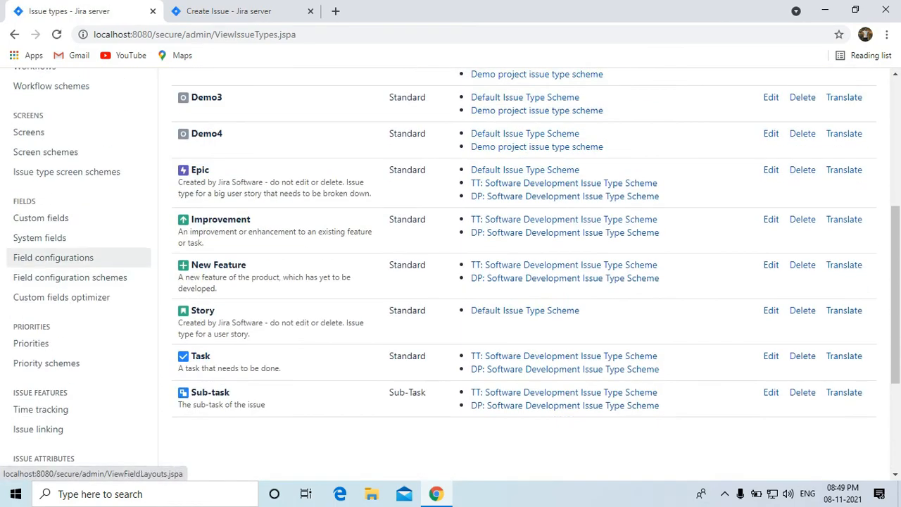
click(53, 257)
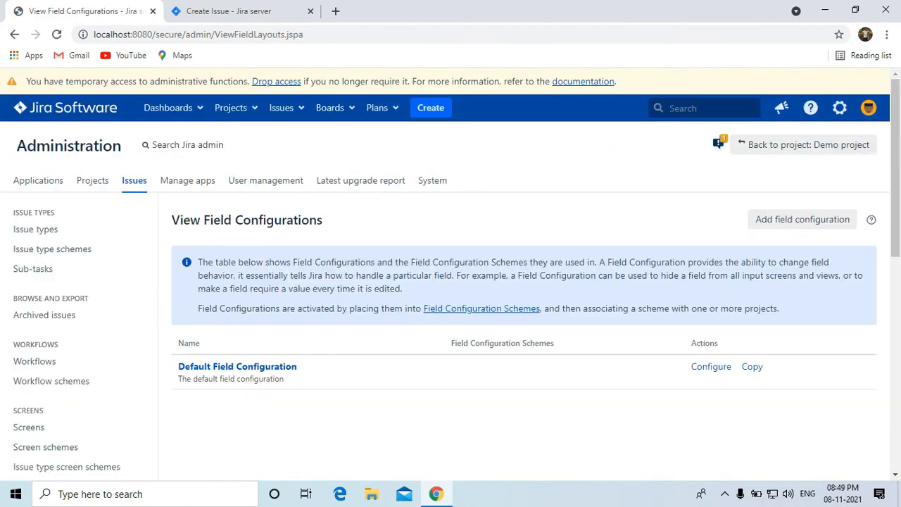
scroll(53, 257, down, 1)
click(803, 152)
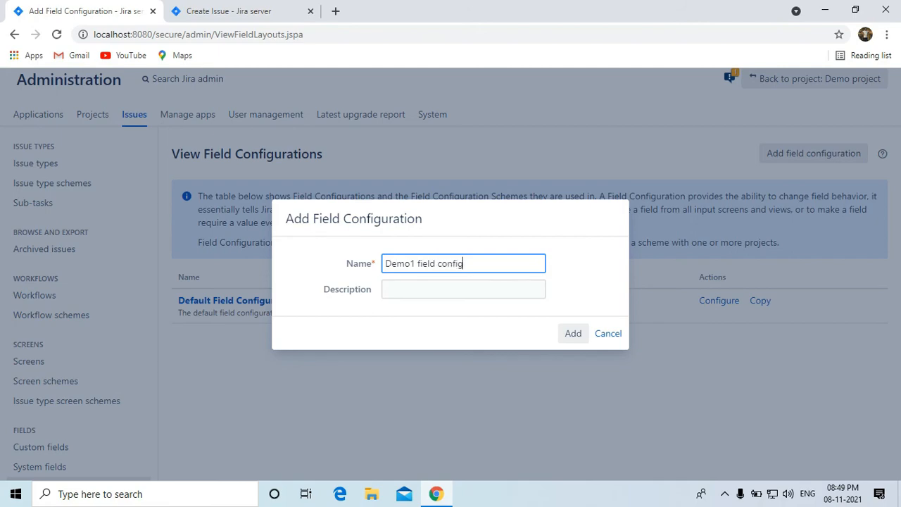
click(573, 333)
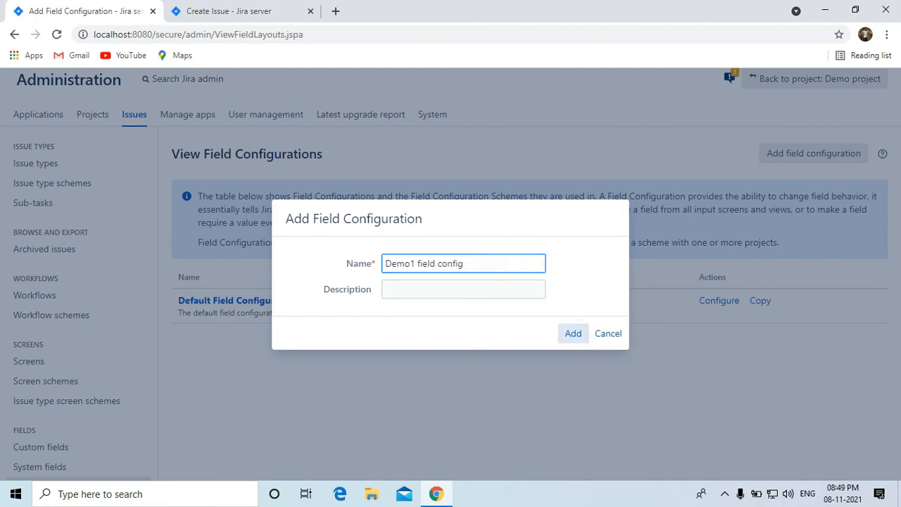
Mark the Cust Name field as Required in Demo1 field config.
scroll(450, 274, down, 5)
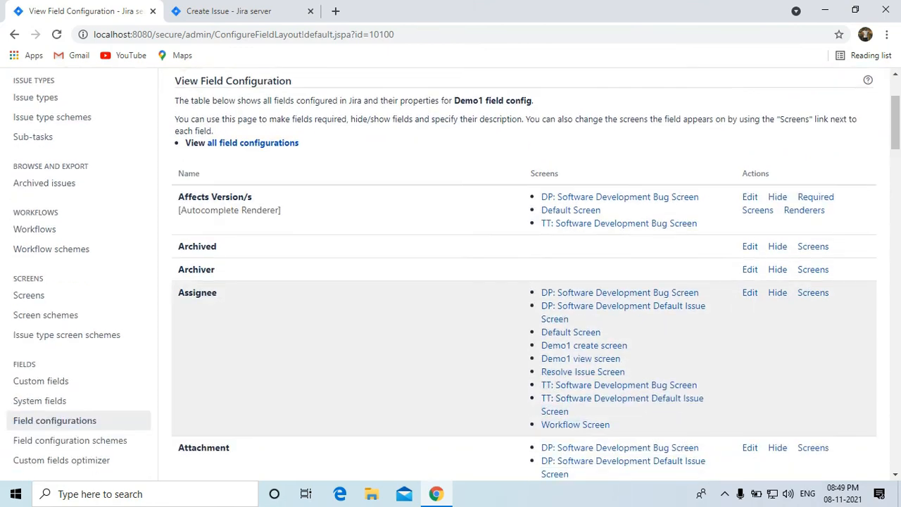
scroll(451, 275, down, 5)
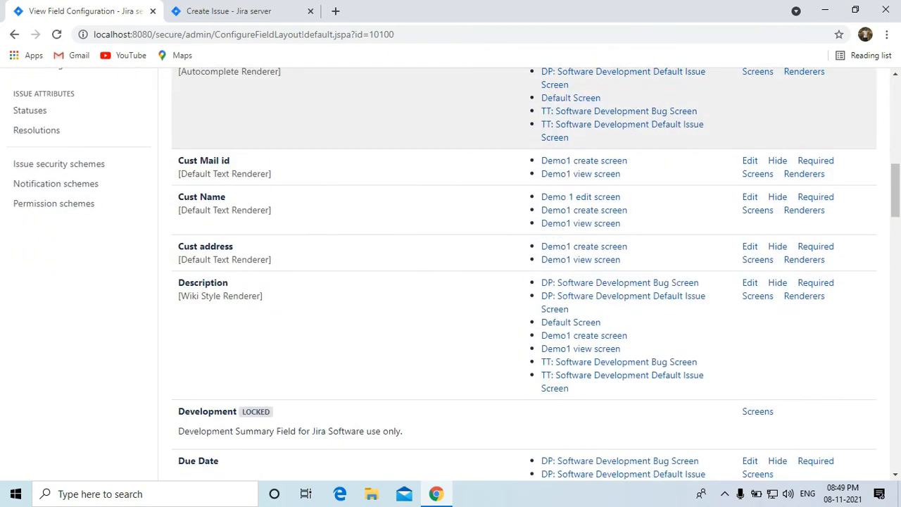
scroll(450, 274, down, 3)
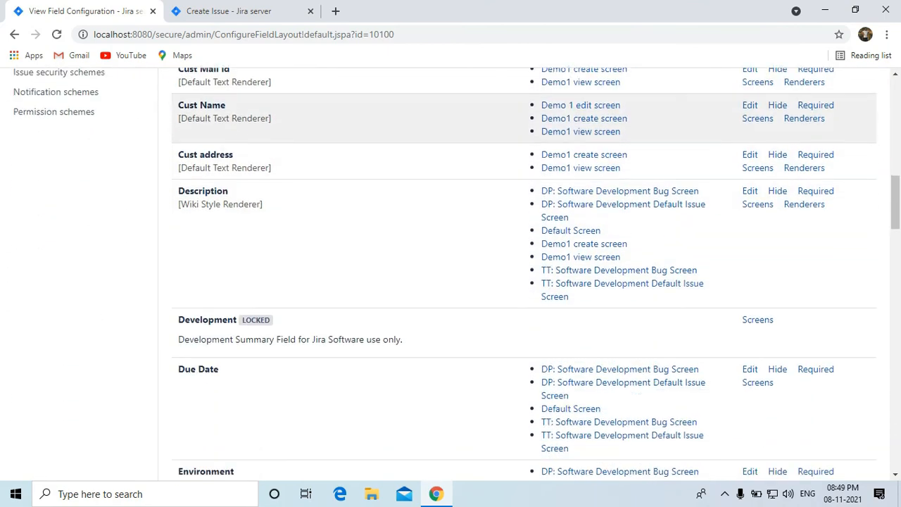
scroll(451, 275, down, 10)
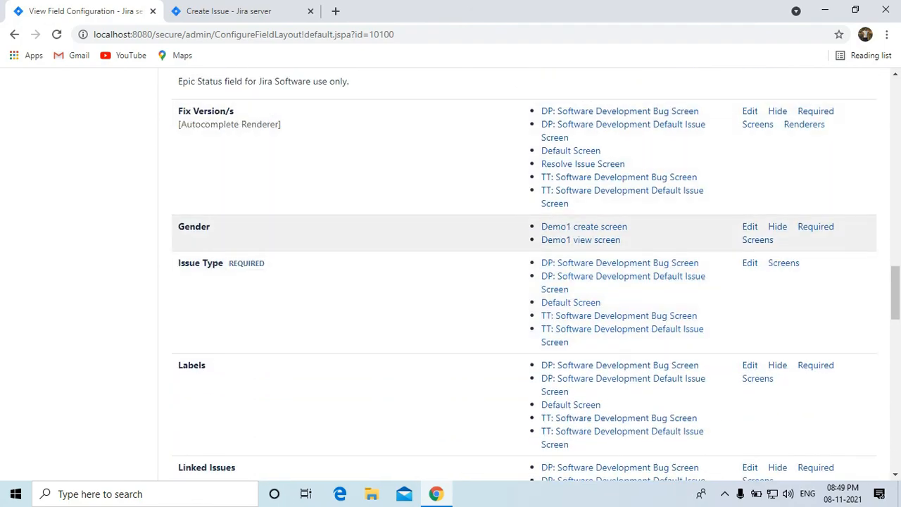
scroll(525, 273, down, 6)
scroll(524, 273, up, 11)
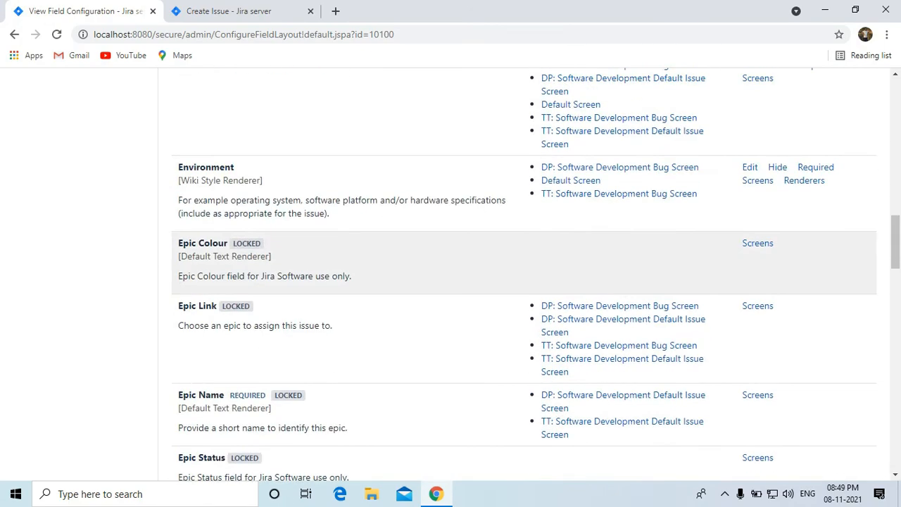
scroll(524, 273, up, 8)
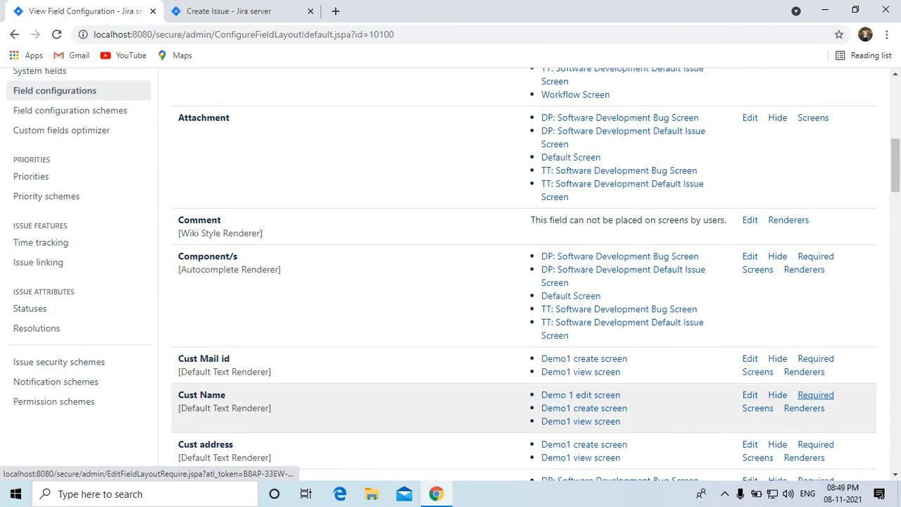
click(815, 395)
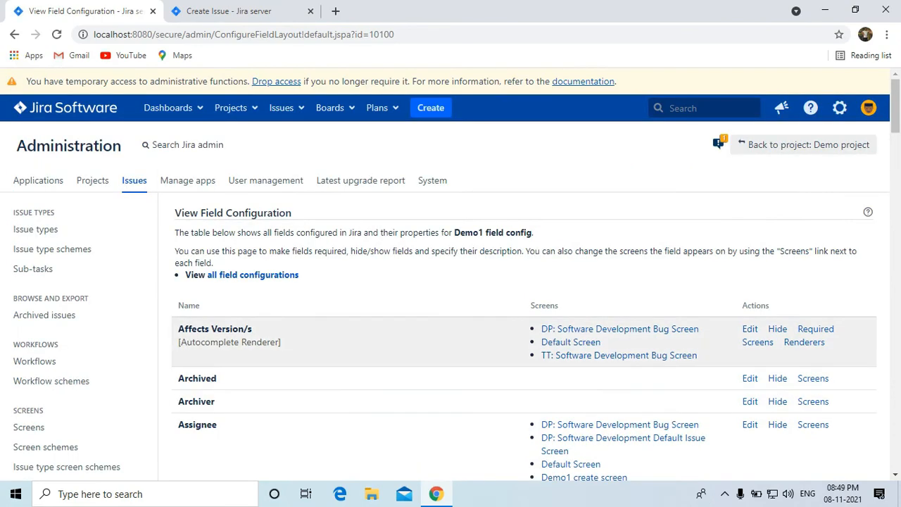
Mark the Gender field as Required as well.
scroll(525, 282, down, 14)
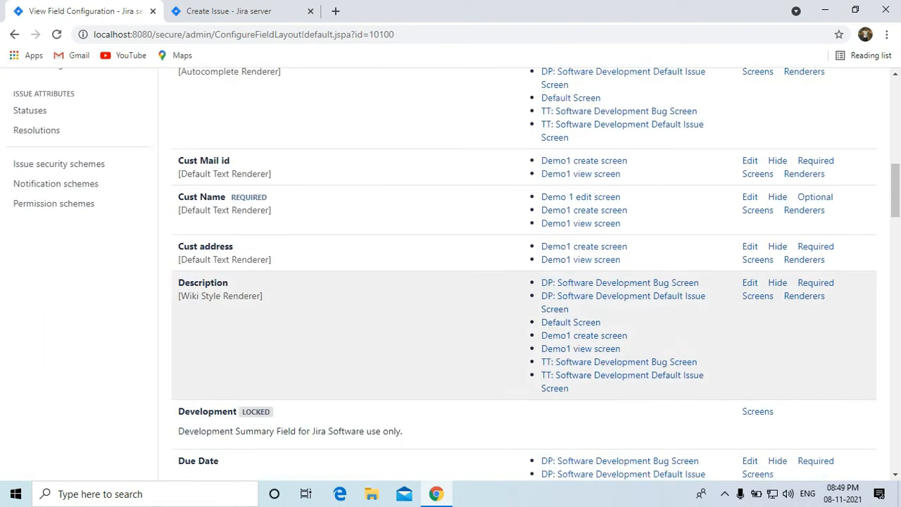
scroll(525, 352, down, 8)
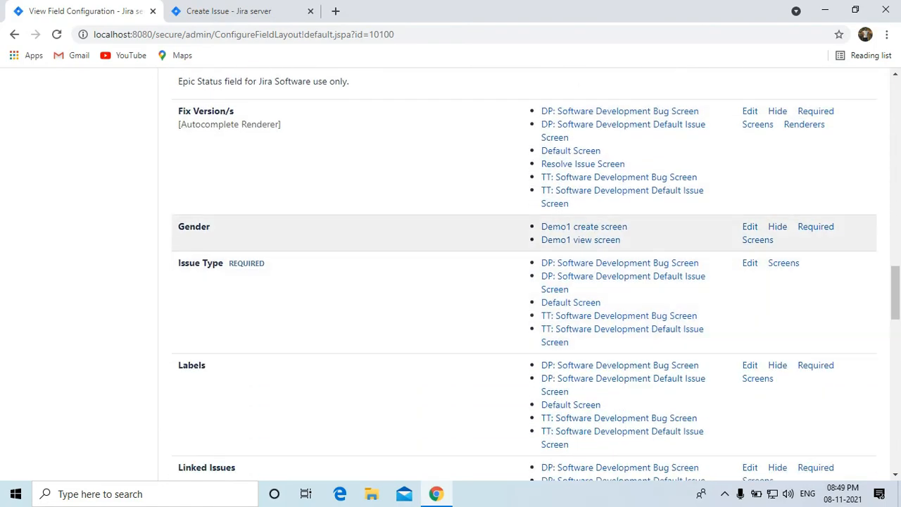
click(815, 226)
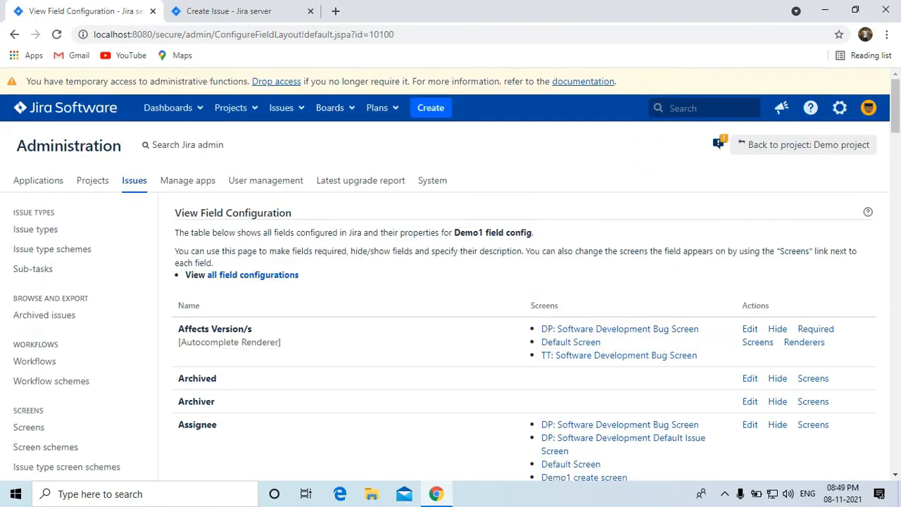
scroll(451, 282, down, 5)
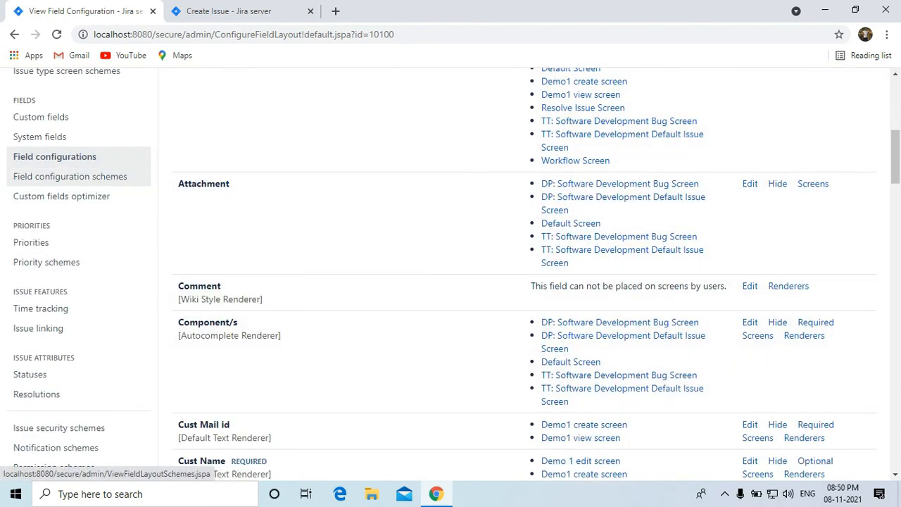
Open the Add field configuration scheme dialog from the empty schemes list.
click(70, 176)
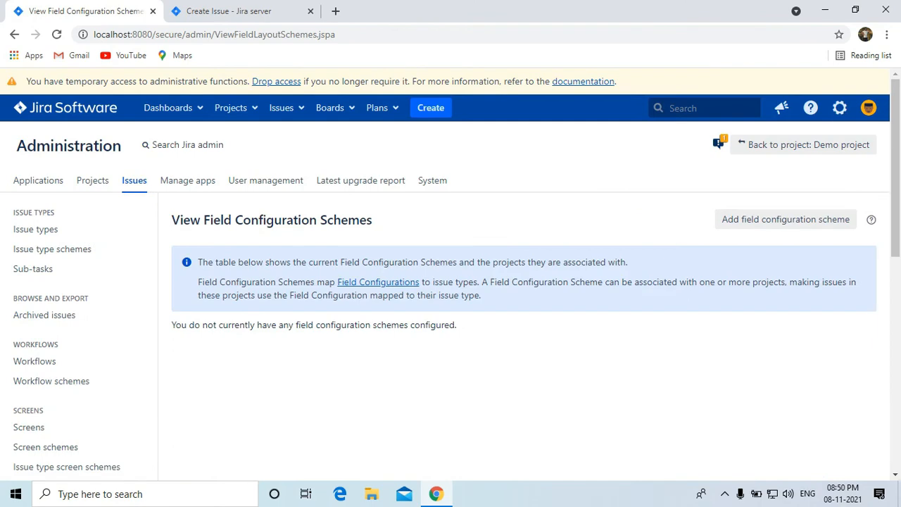
click(786, 219)
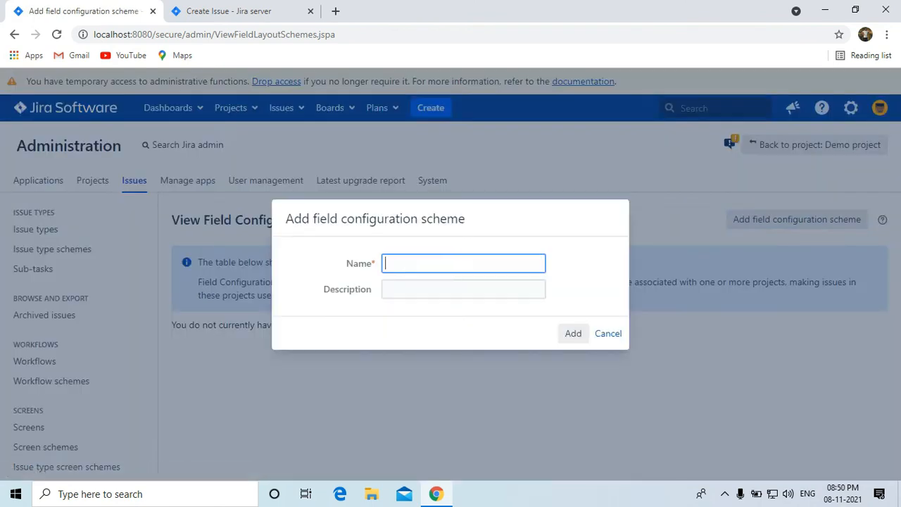
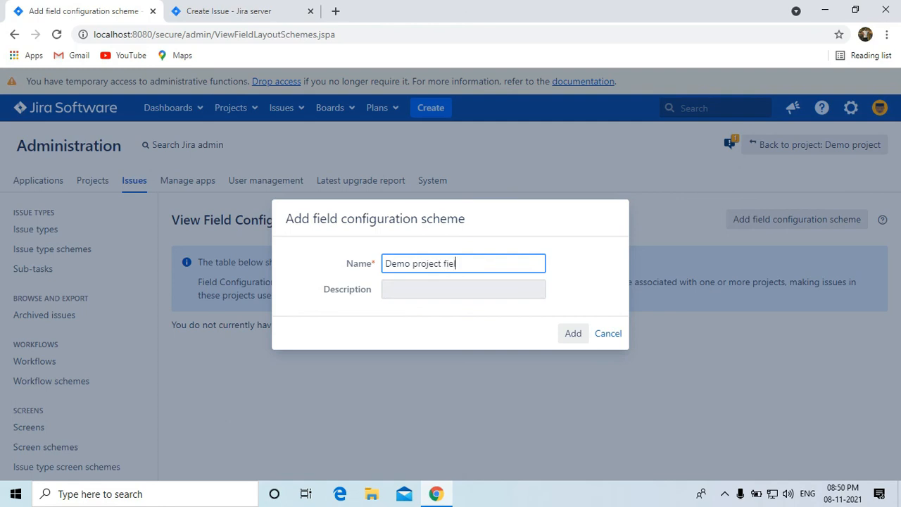
Finish naming the scheme 'Demo project field config scheme' and add it.
text(config scheme)
key(Return)
scroll(451, 282, down, 1)
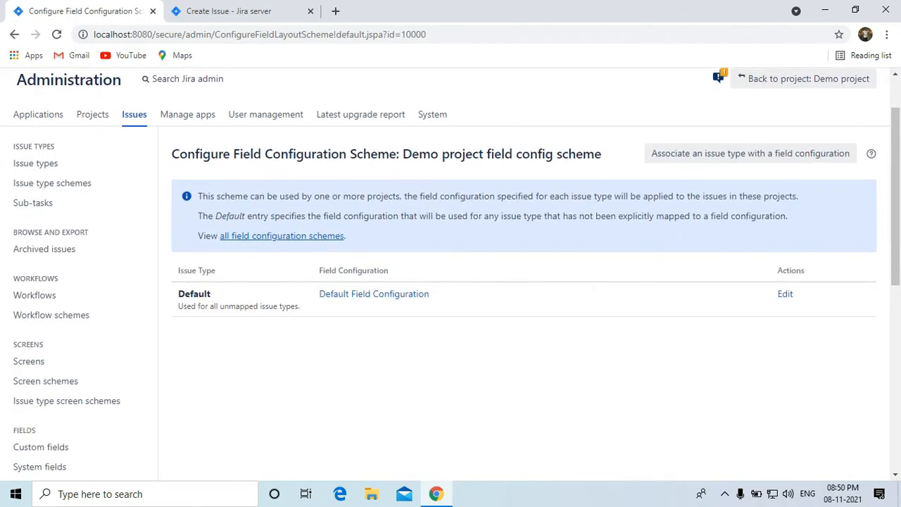
Associate the Demo1 issue type with the Demo1 field config in this scheme.
click(750, 152)
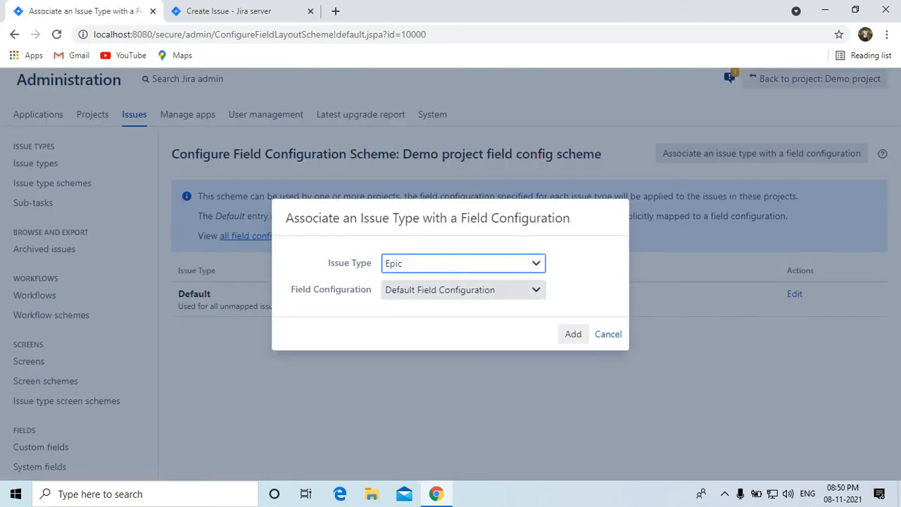
click(463, 263)
click(450, 307)
click(463, 289)
click(429, 319)
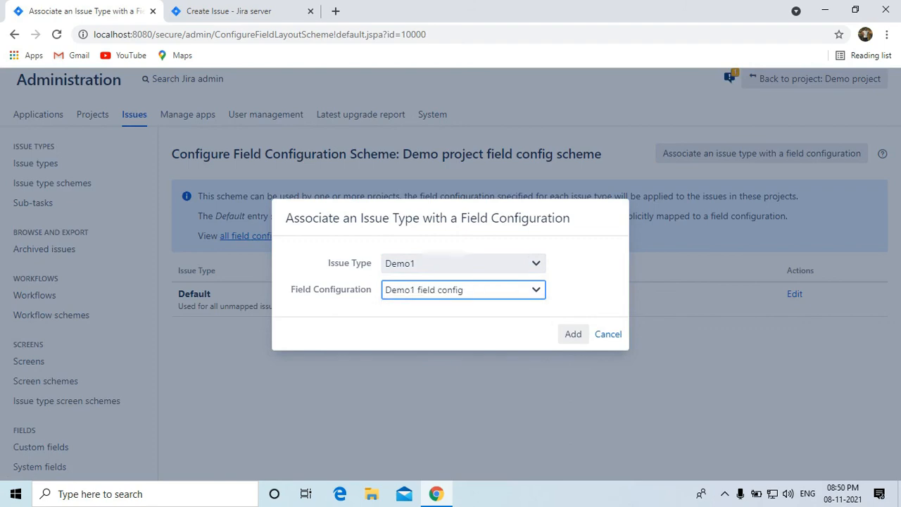
click(573, 333)
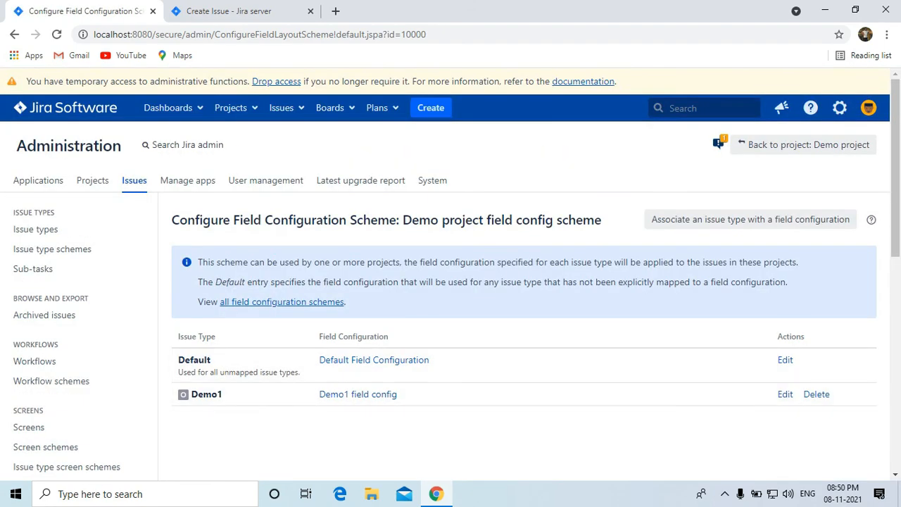
scroll(450, 275, down, 7)
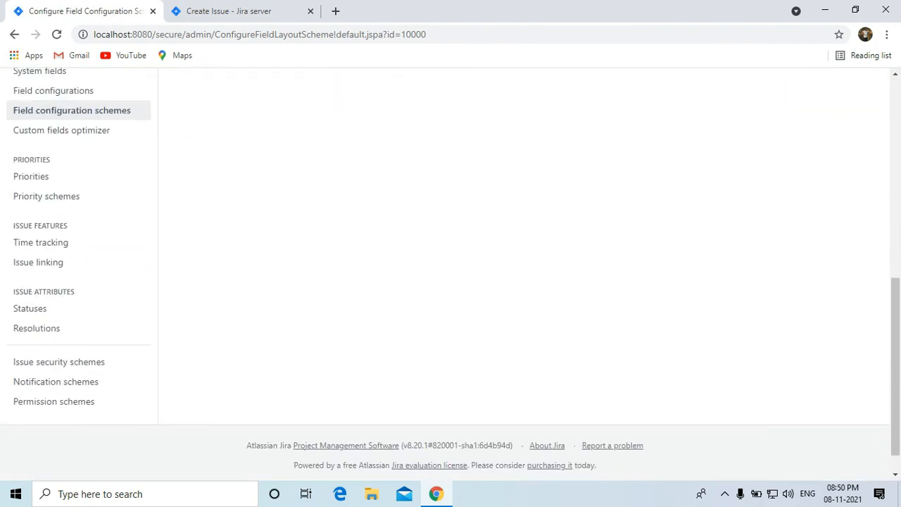
scroll(451, 274, up, 5)
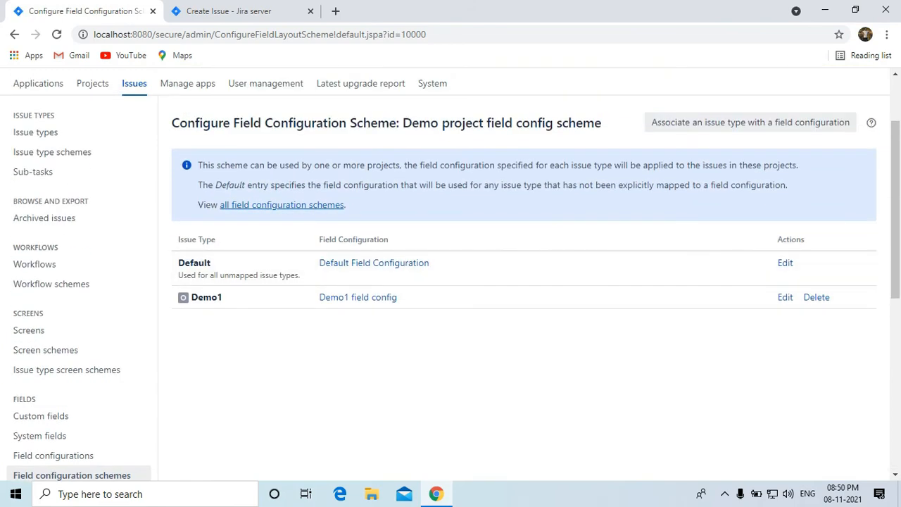
scroll(451, 282, down, 1)
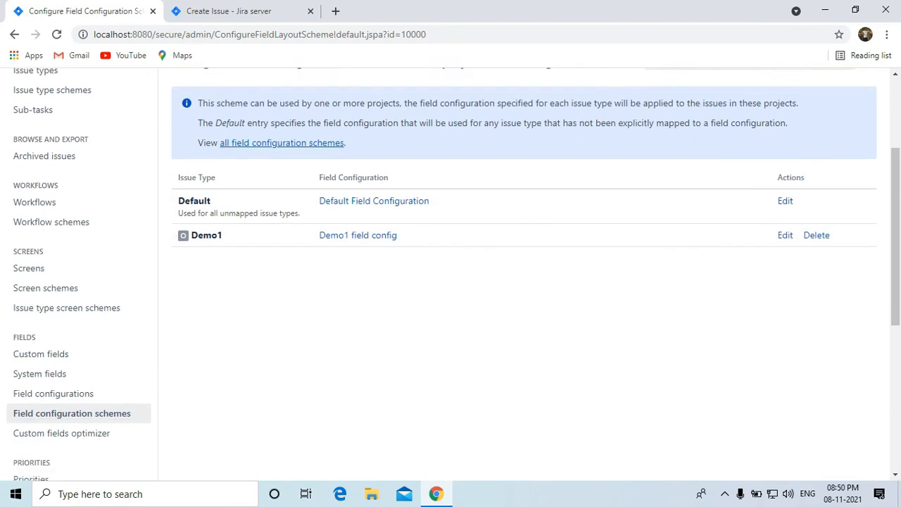
scroll(450, 281, up, 2)
click(233, 77)
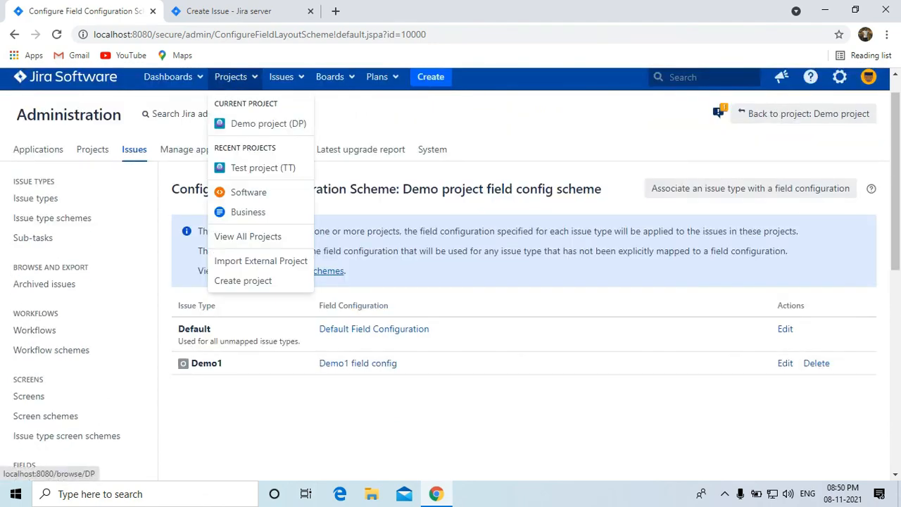
Go to the Demo project's settings and view its Default Field Configuration details.
click(264, 123)
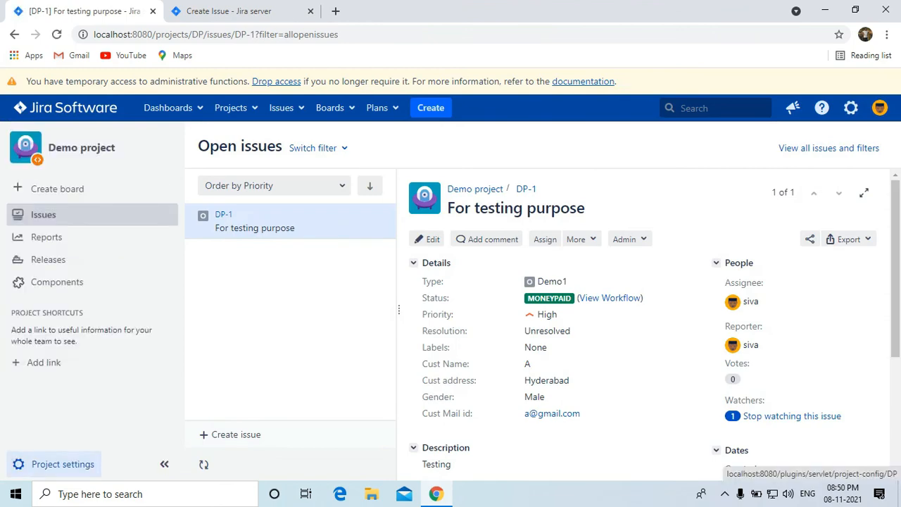
click(63, 464)
scroll(545, 274, down, 8)
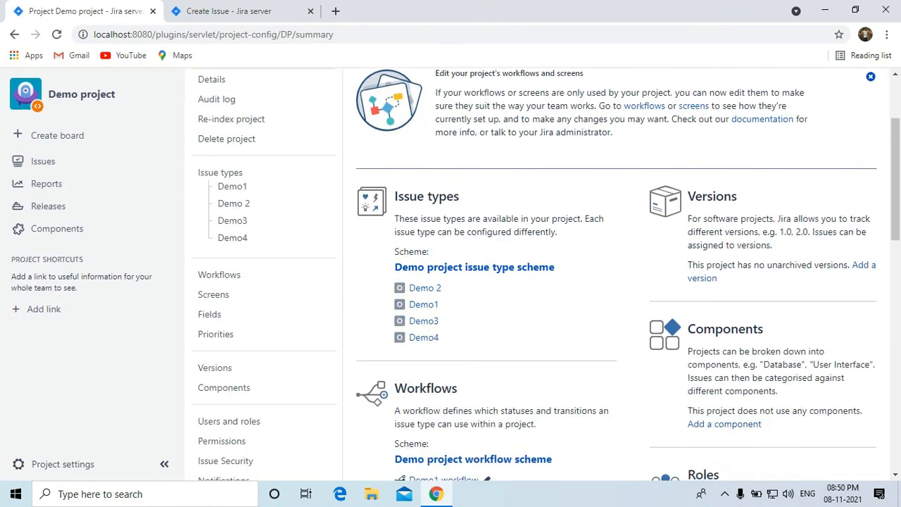
scroll(463, 343, down, 2)
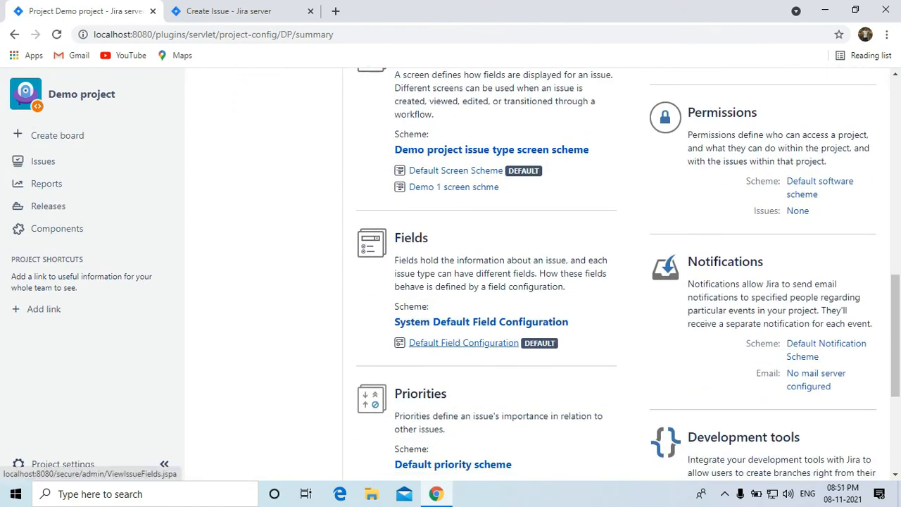
click(463, 343)
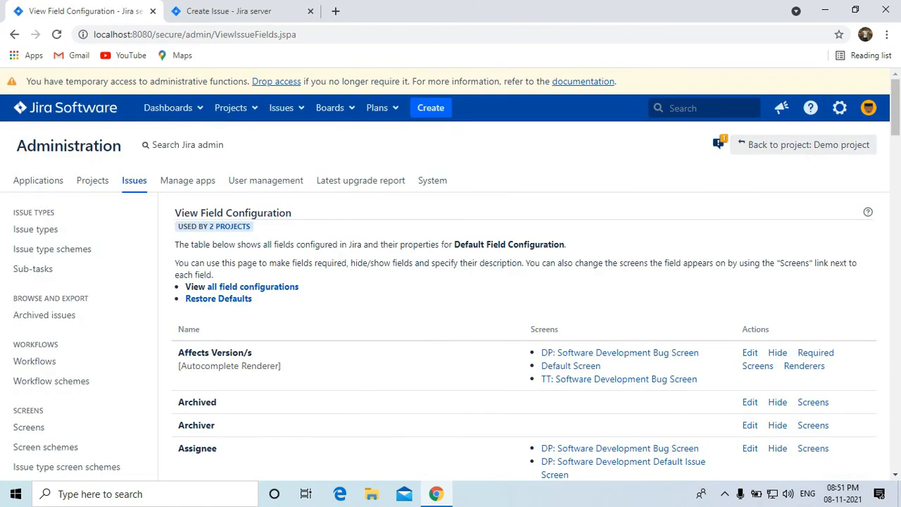
Return to the project settings and open its Fields page, still using System Default Field Configuration.
click(14, 33)
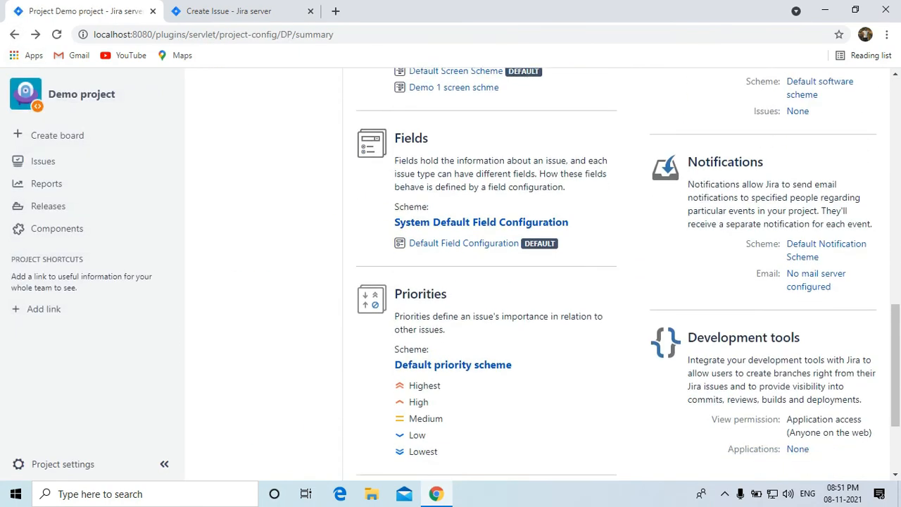
scroll(481, 275, down, 3)
scroll(481, 275, up, 3)
click(481, 275)
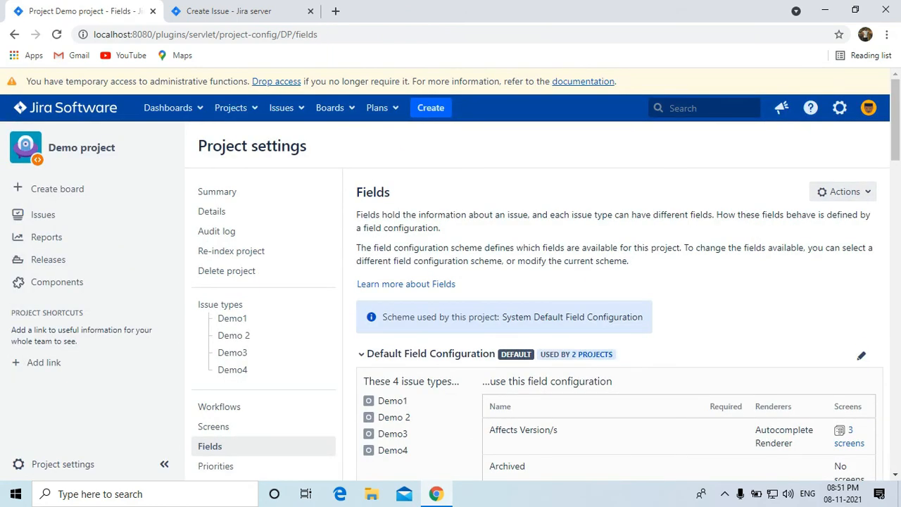
Use a different scheme, selecting 'Demo project field config scheme', and associate it with Demo project.
click(844, 192)
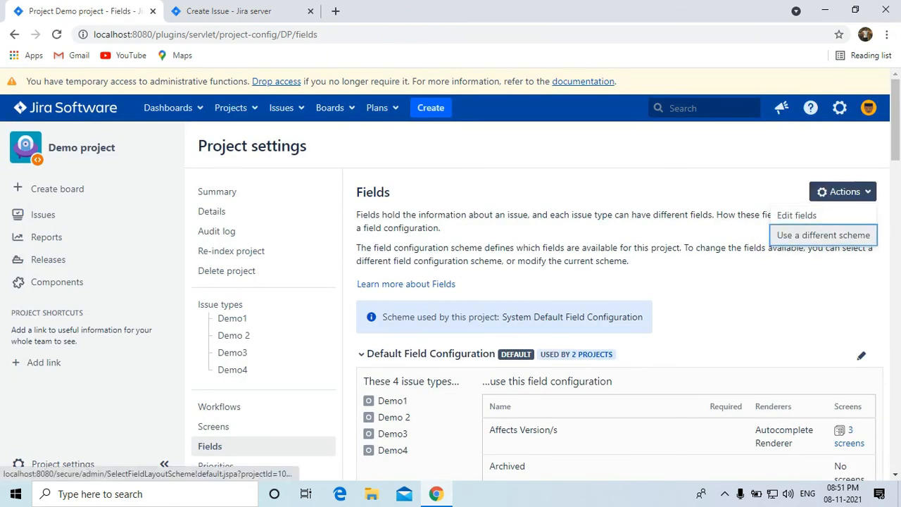
click(824, 235)
click(375, 253)
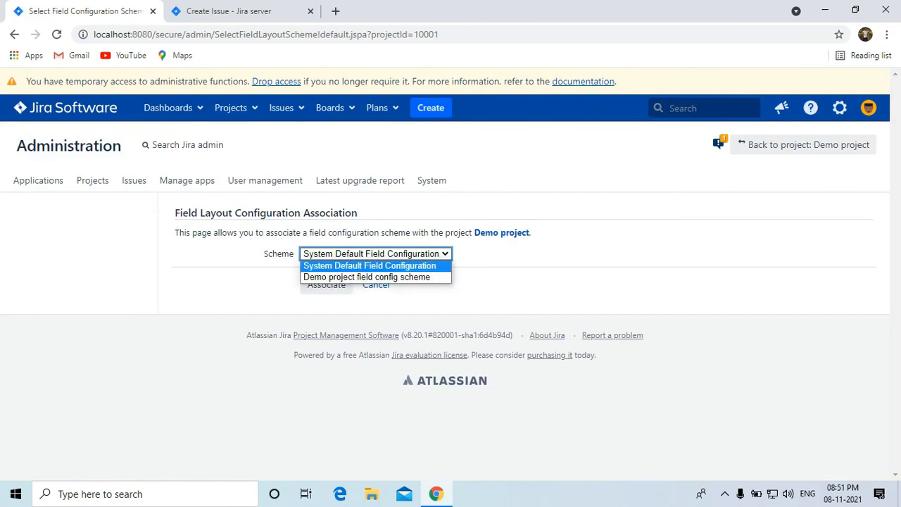
click(380, 278)
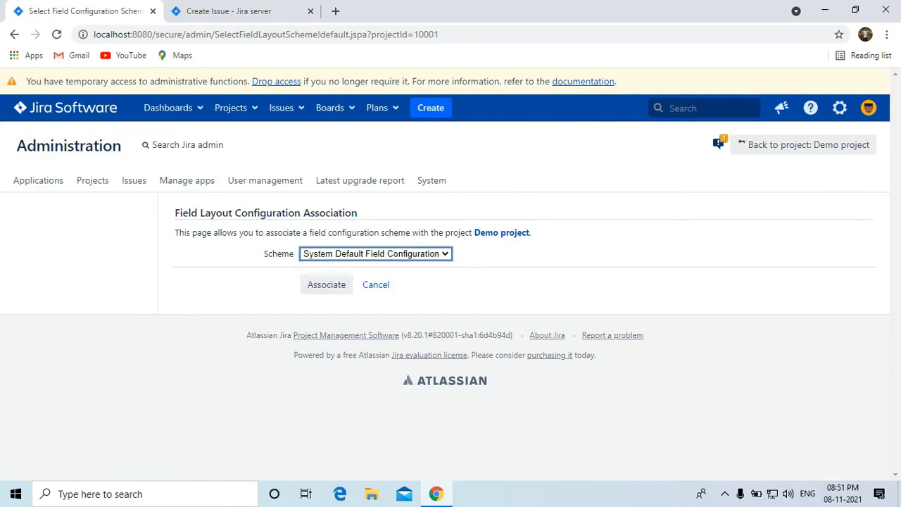
click(326, 284)
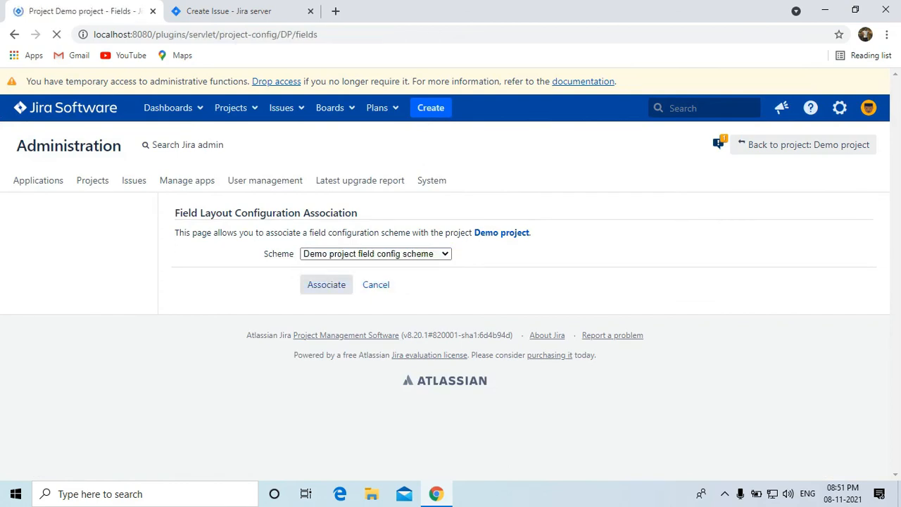
scroll(620, 282, down, 3)
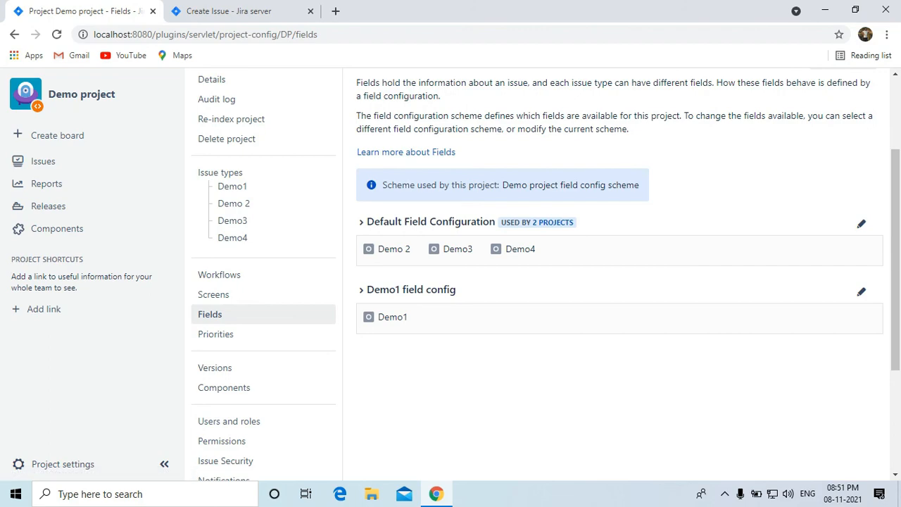
scroll(619, 282, down, 3)
scroll(620, 281, up, 3)
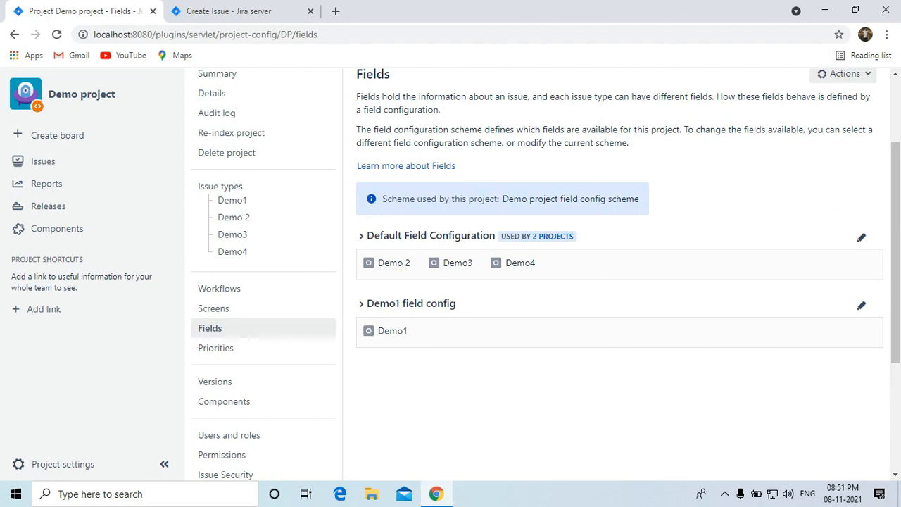
scroll(546, 274, up, 2)
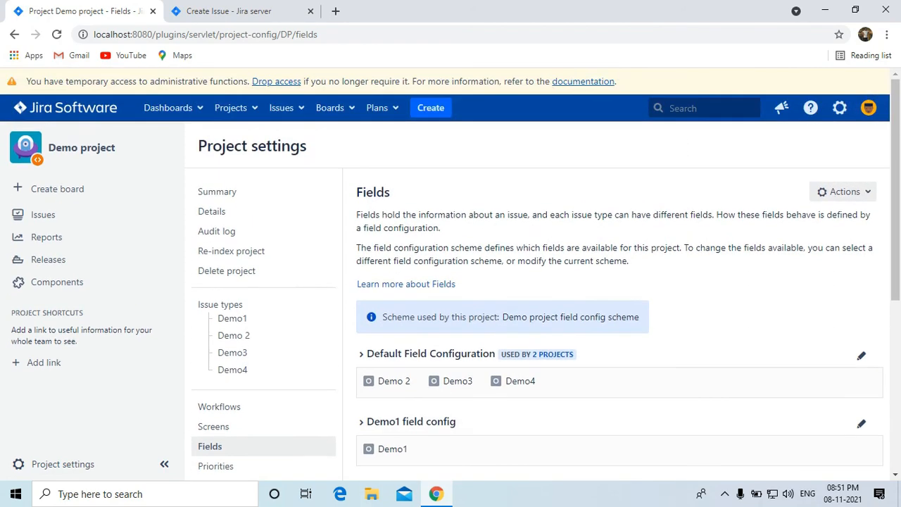
scroll(545, 274, down, 3)
scroll(545, 274, up, 3)
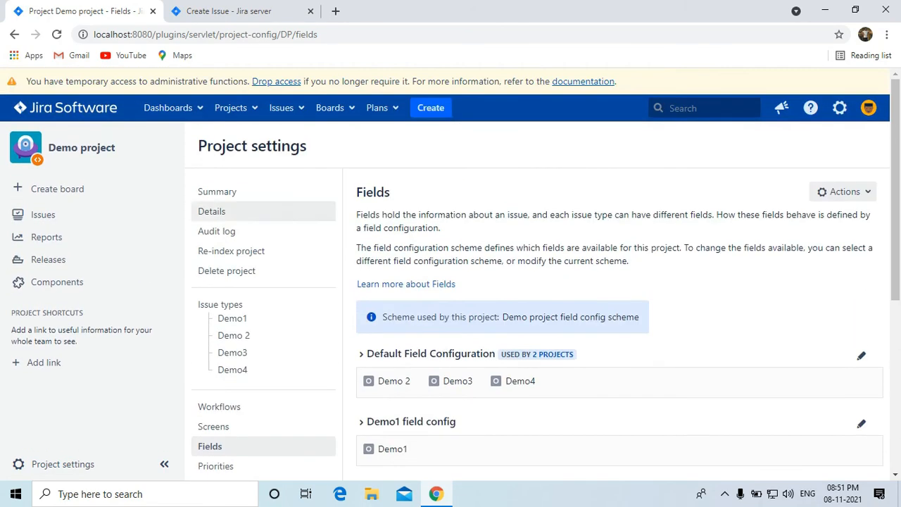
scroll(260, 212, down, 2)
scroll(546, 275, down, 2)
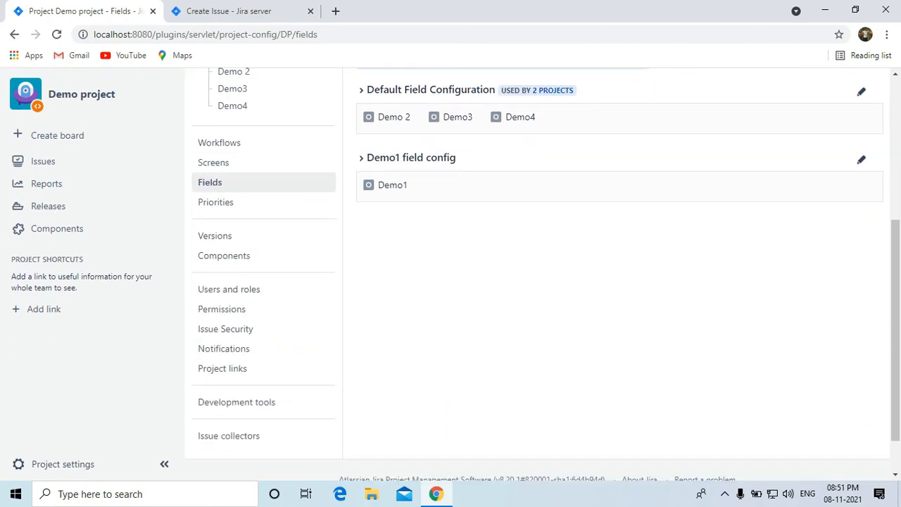
scroll(546, 275, up, 4)
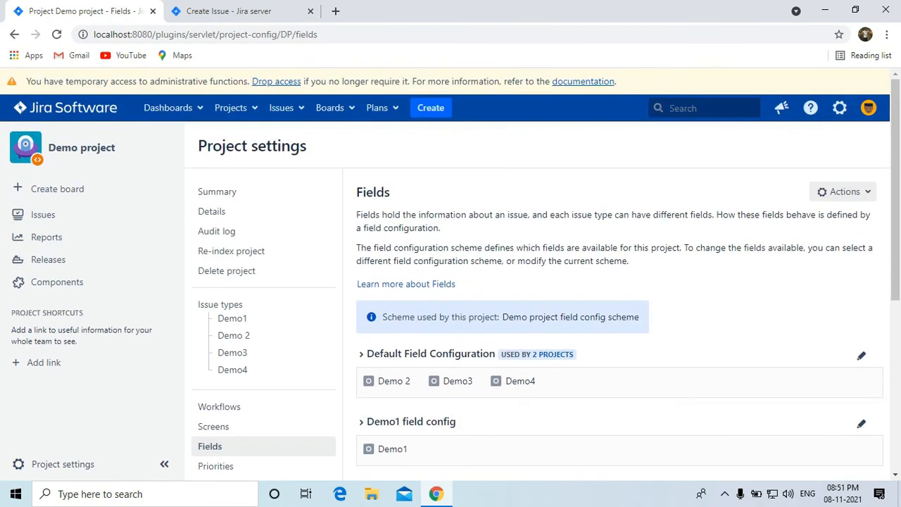
scroll(542, 275, down, 3)
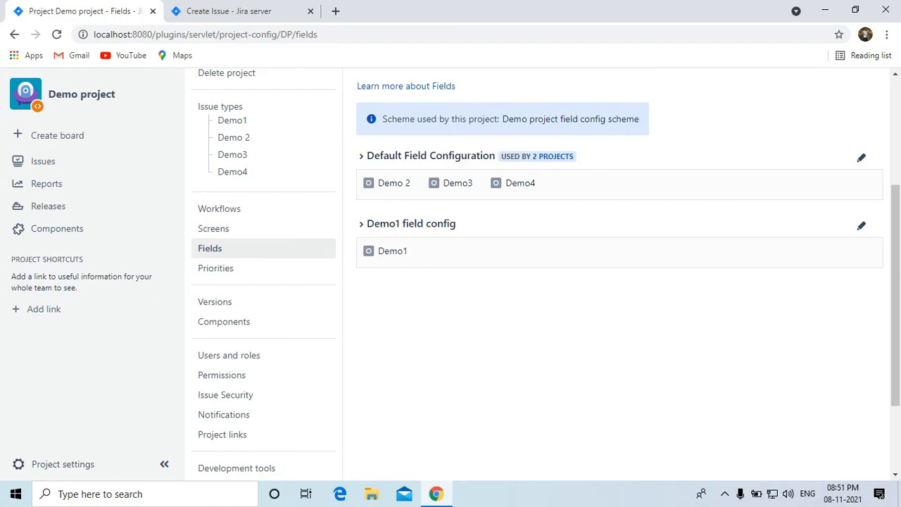
scroll(542, 275, up, 3)
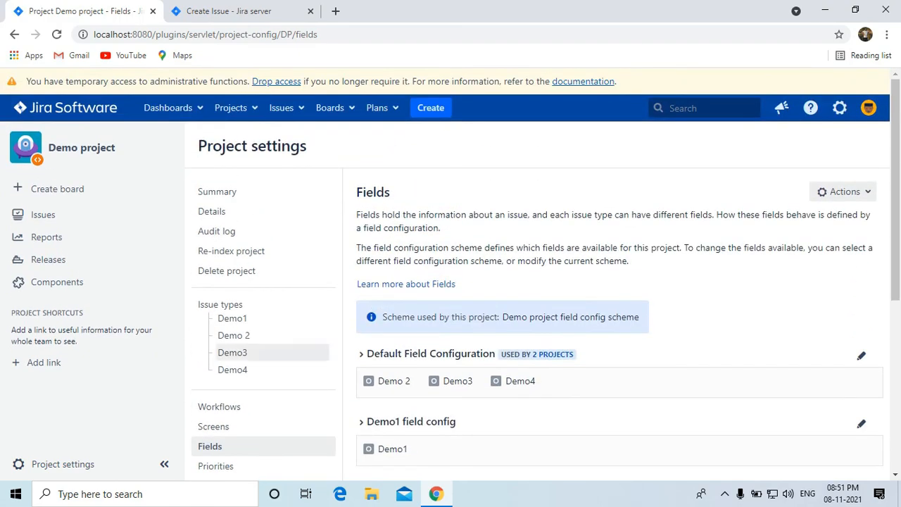
scroll(282, 317, down, 2)
scroll(282, 317, up, 1)
scroll(542, 275, down, 2)
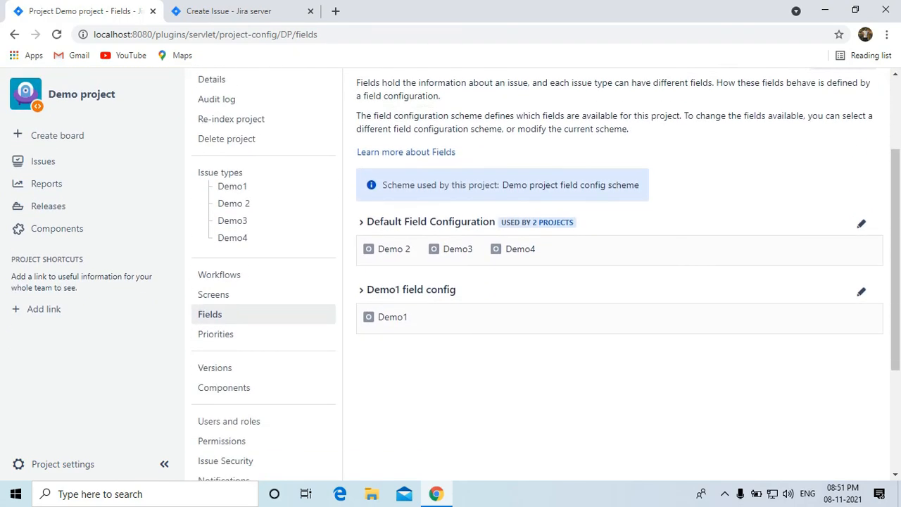
scroll(542, 274, up, 3)
scroll(264, 250, down, 3)
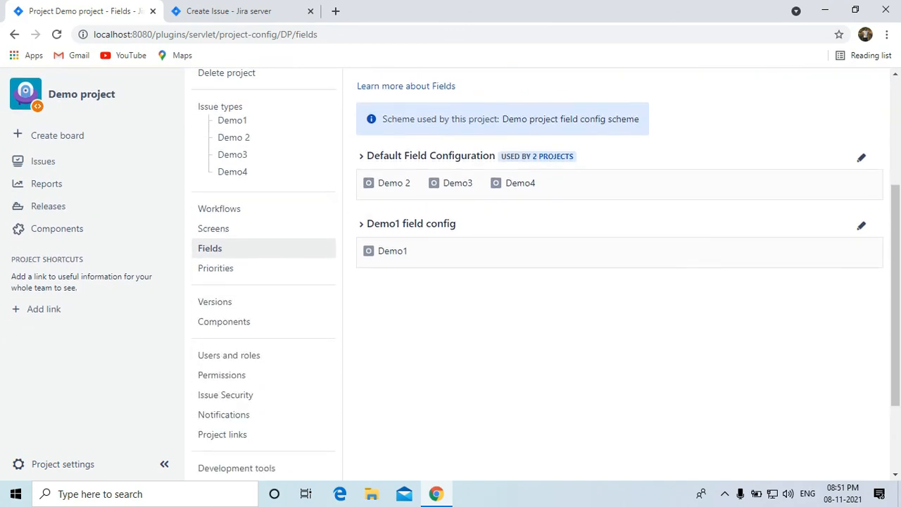
scroll(264, 250, up, 3)
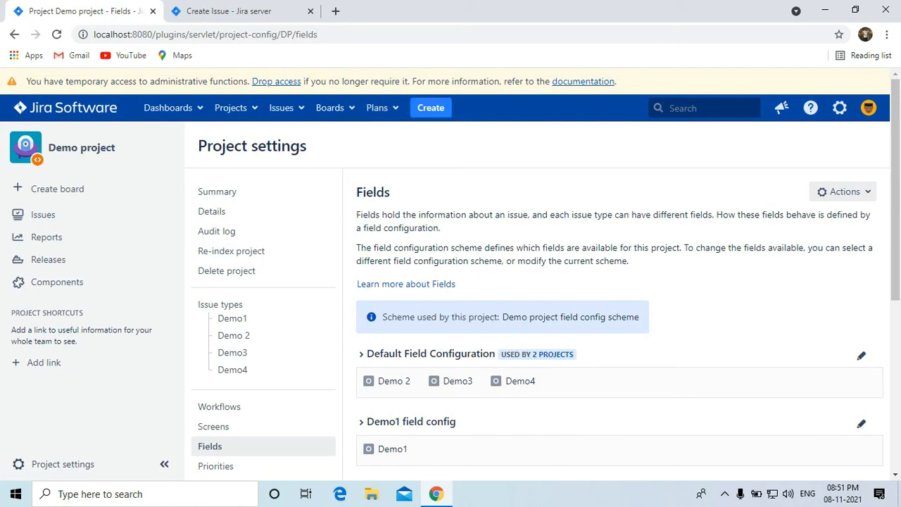
click(430, 108)
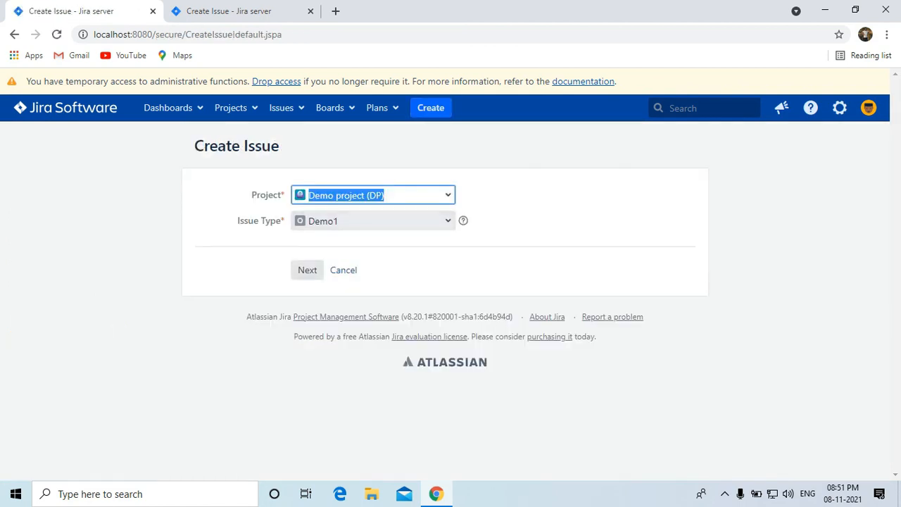
Continue to the Demo1 issue form, enter Summary 'For testing purpose' and try submitting.
click(307, 270)
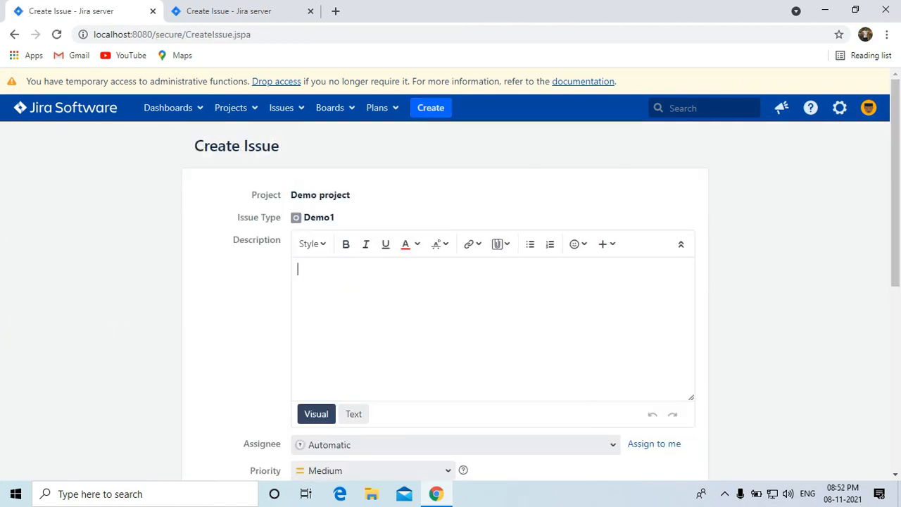
scroll(451, 274, down, 4)
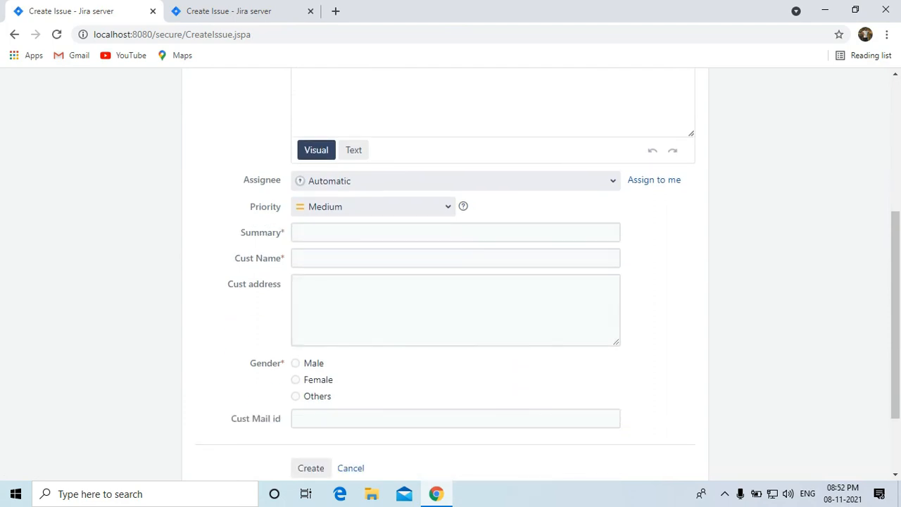
scroll(450, 274, up, 4)
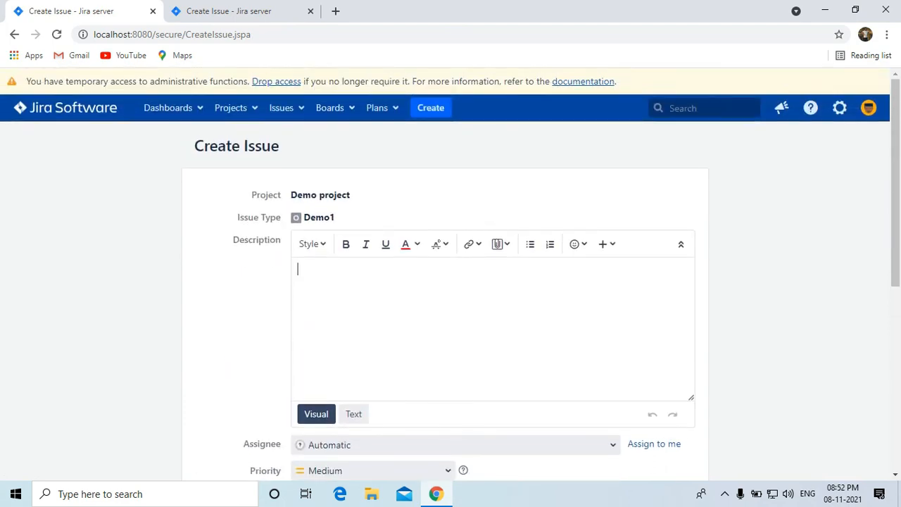
scroll(450, 275, down, 2)
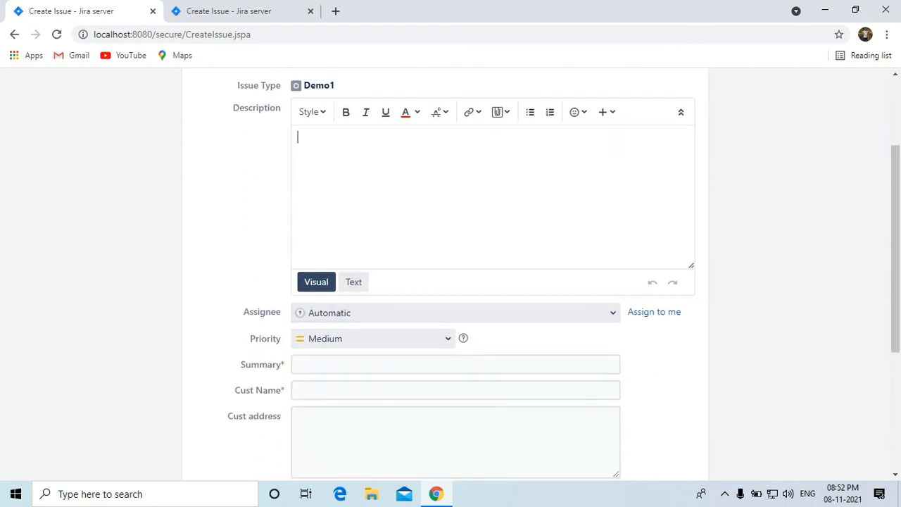
click(380, 365)
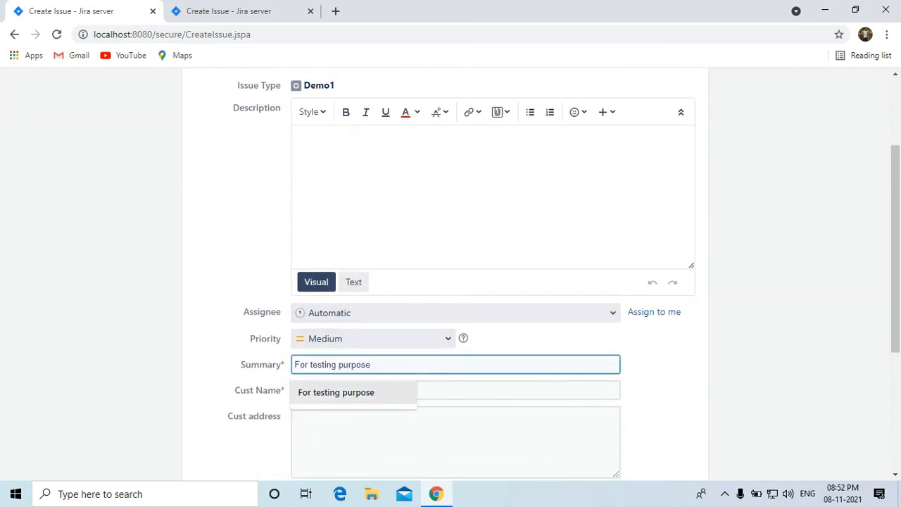
click(354, 392)
scroll(450, 274, down, 1)
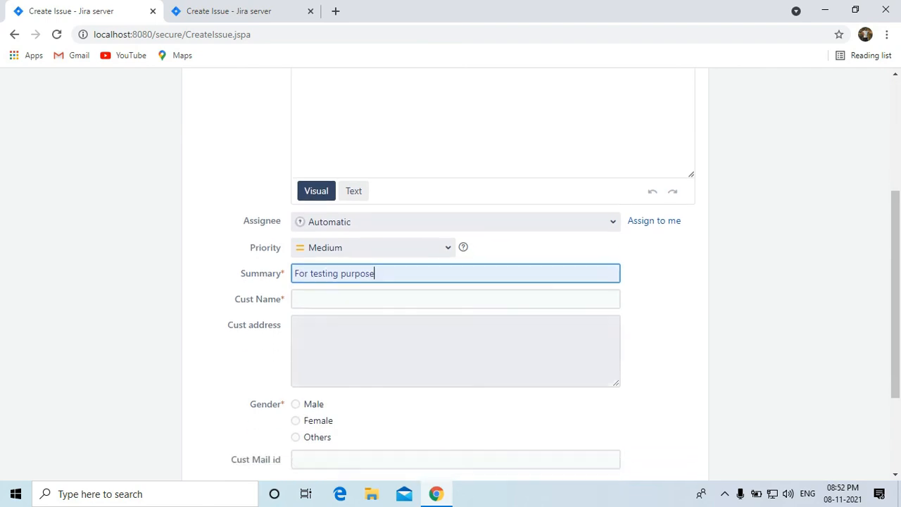
scroll(451, 274, down, 3)
click(310, 368)
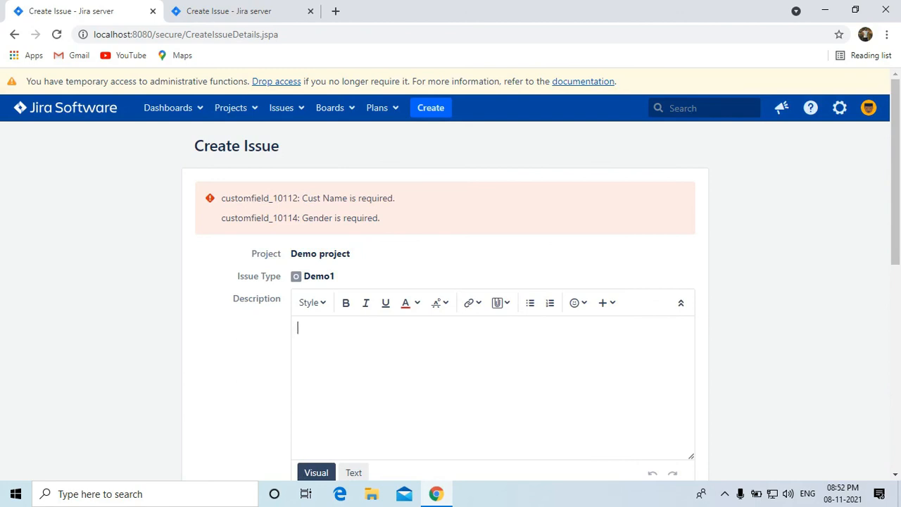
Fill in the required customer name from the suggestion and set Gender to Male.
scroll(366, 232, down, 5)
click(366, 251)
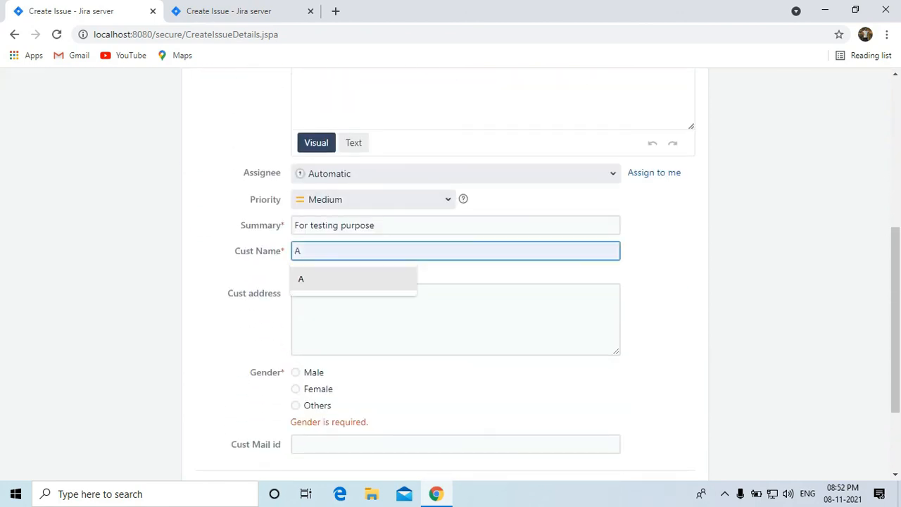
click(338, 279)
scroll(337, 394, down, 2)
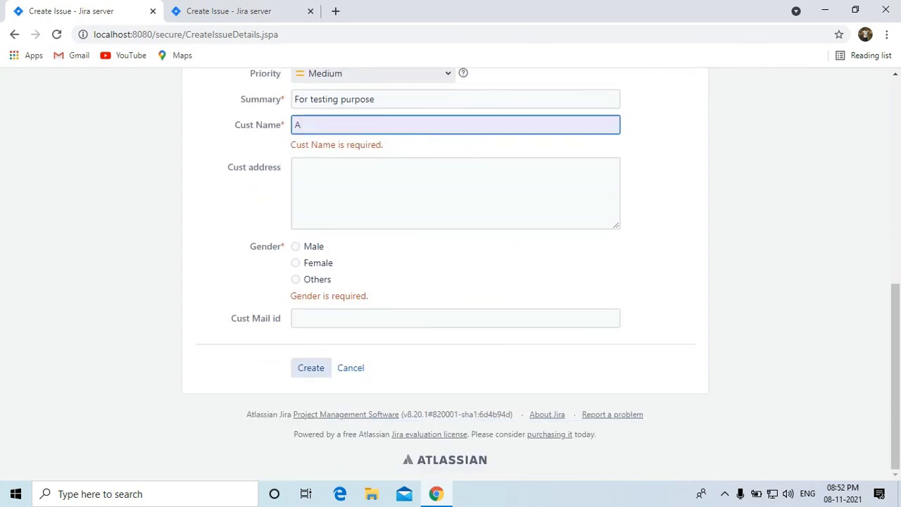
click(310, 367)
scroll(450, 282, down, 5)
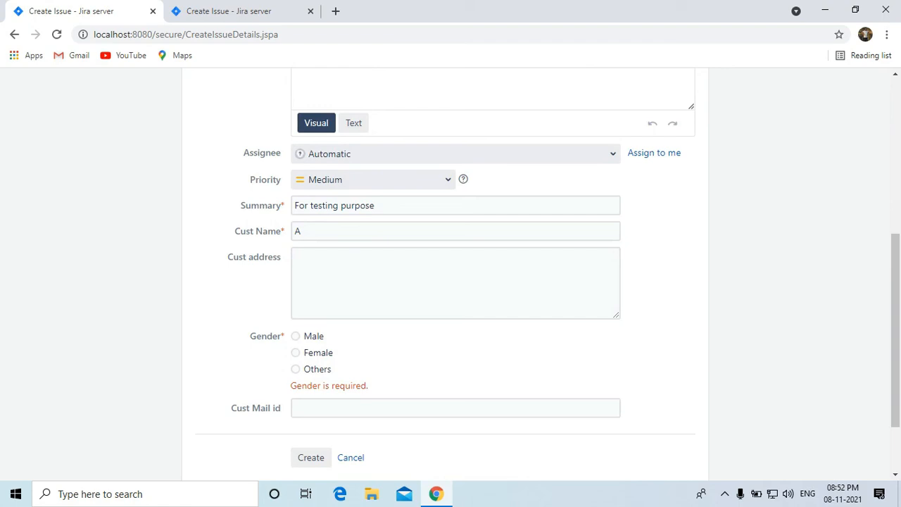
click(295, 337)
scroll(299, 345, down, 2)
Submit the Demo1 issue, creating DP-2 'For testing purpose', and assign it to yourself.
click(311, 367)
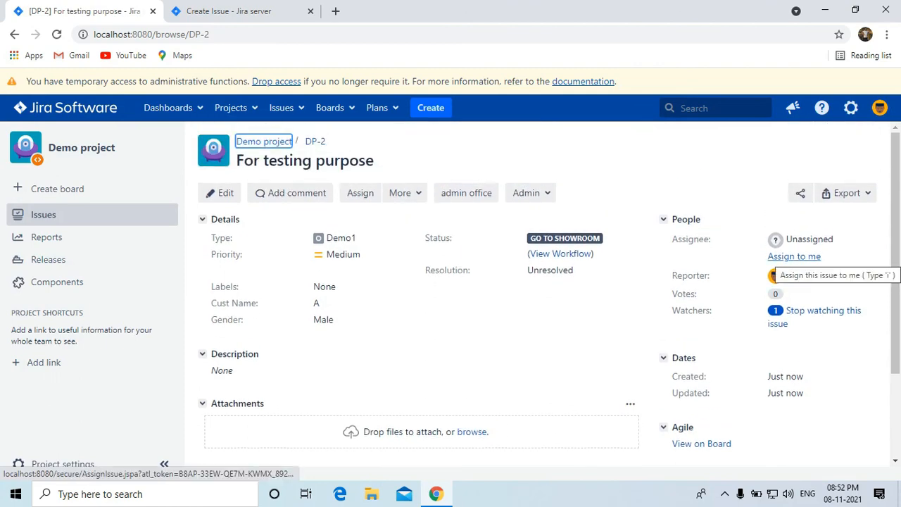
click(794, 256)
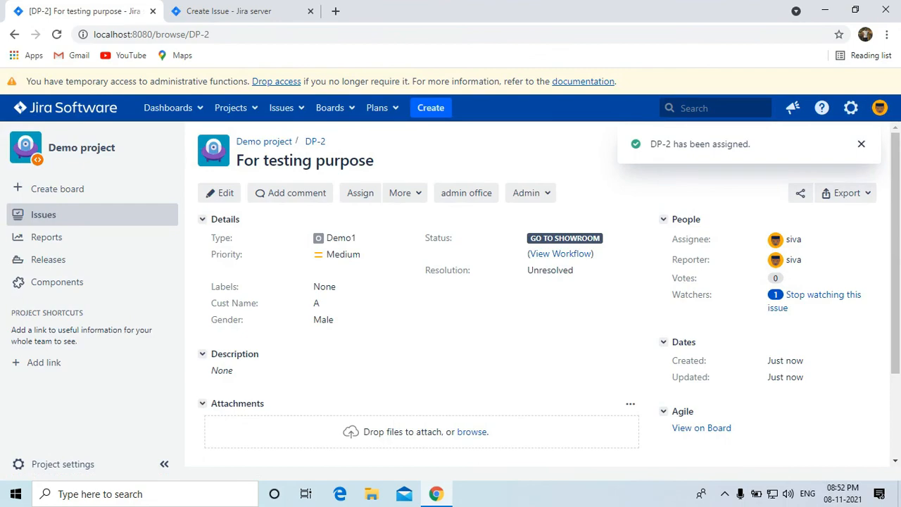